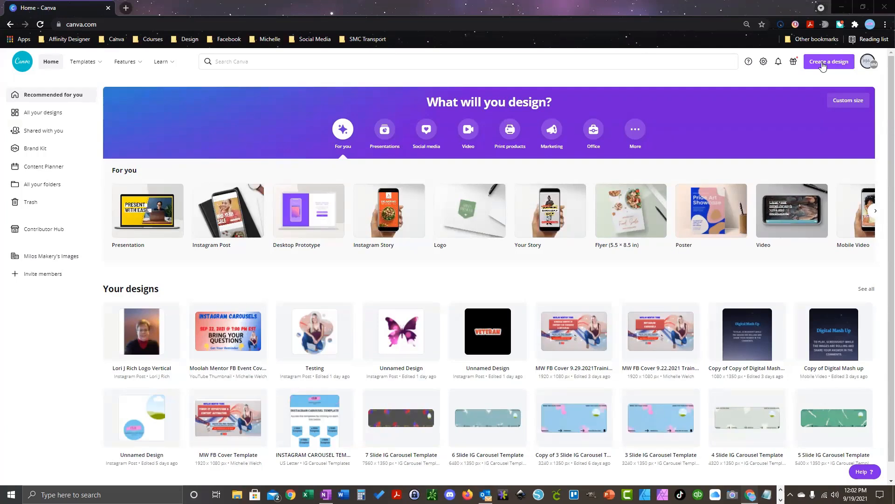
# Step: Create a new blank design with a custom size of 1080 × 1350 px
pyautogui.click(823, 66)
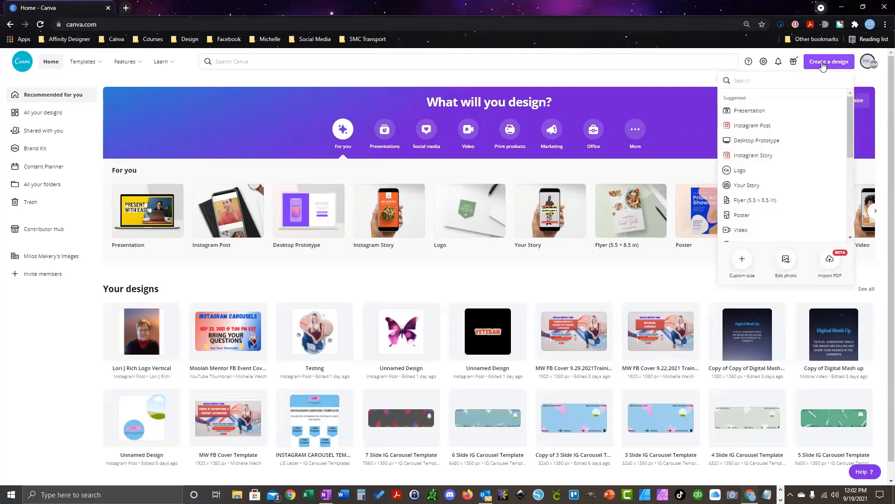
pyautogui.click(742, 263)
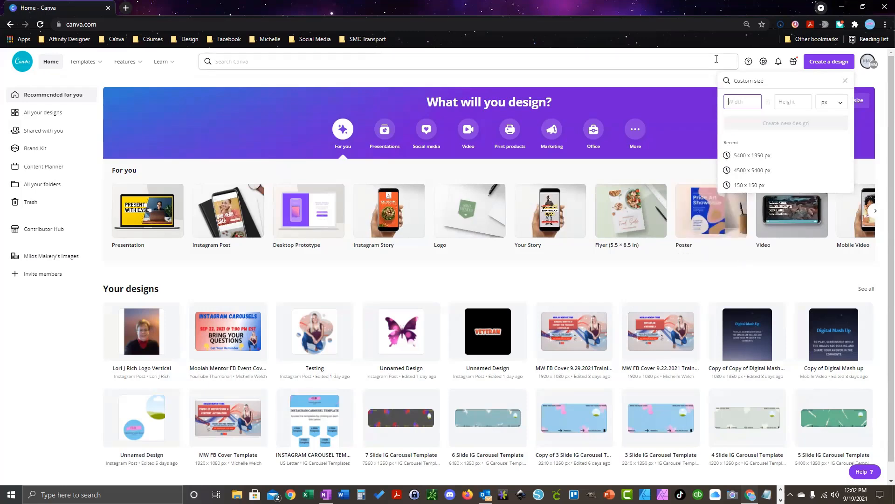
pyautogui.write('1080')
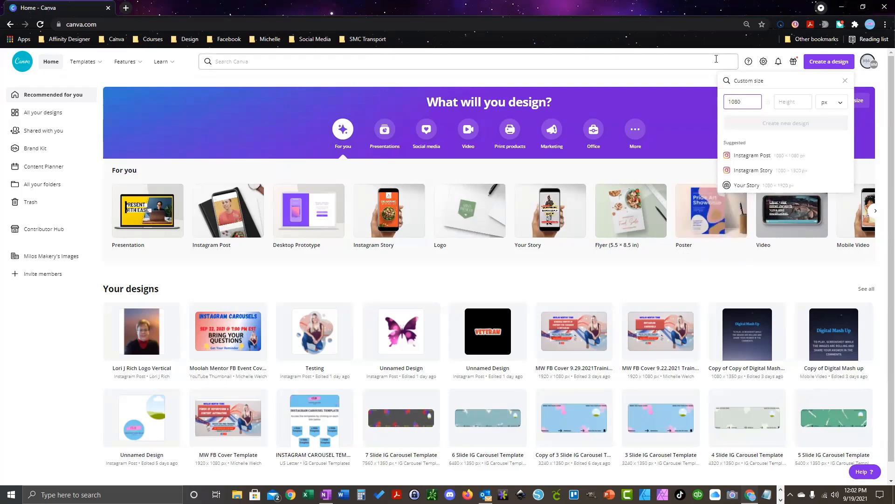
pyautogui.press('Tab')
pyautogui.write('1350')
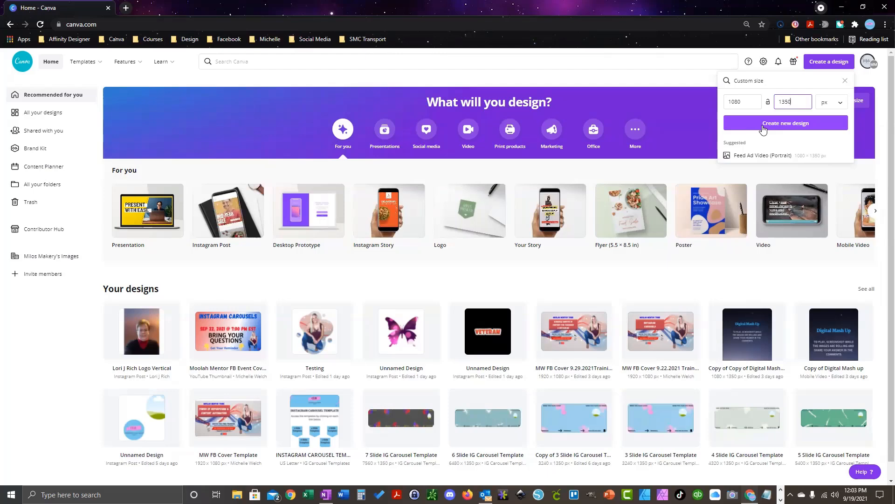
pyautogui.click(763, 127)
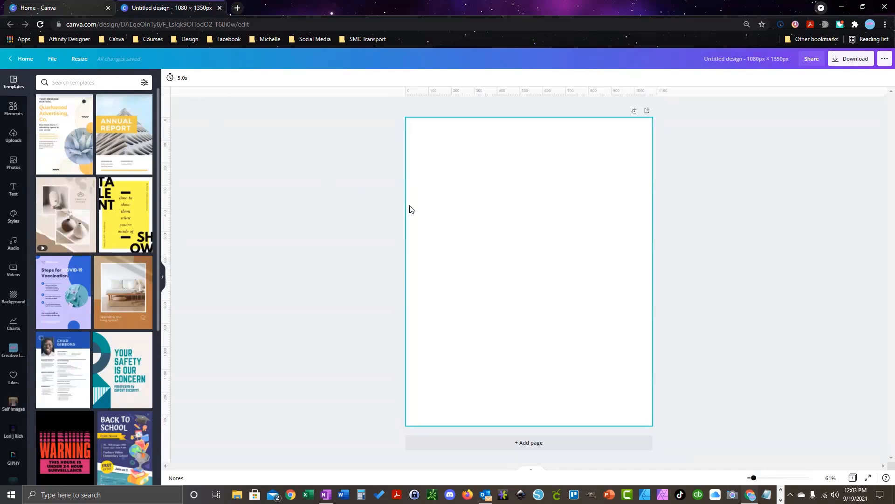
# Step: Fill the page background with the light-blue brand colour
pyautogui.click(438, 220)
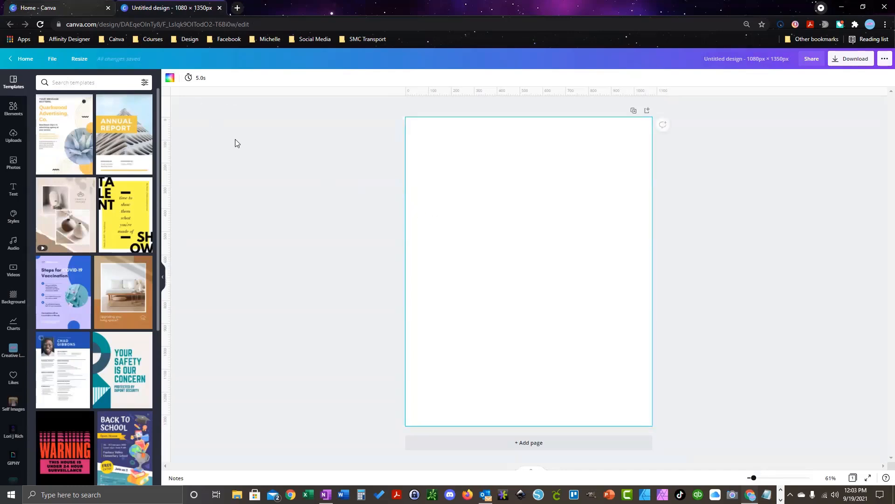
pyautogui.click(170, 77)
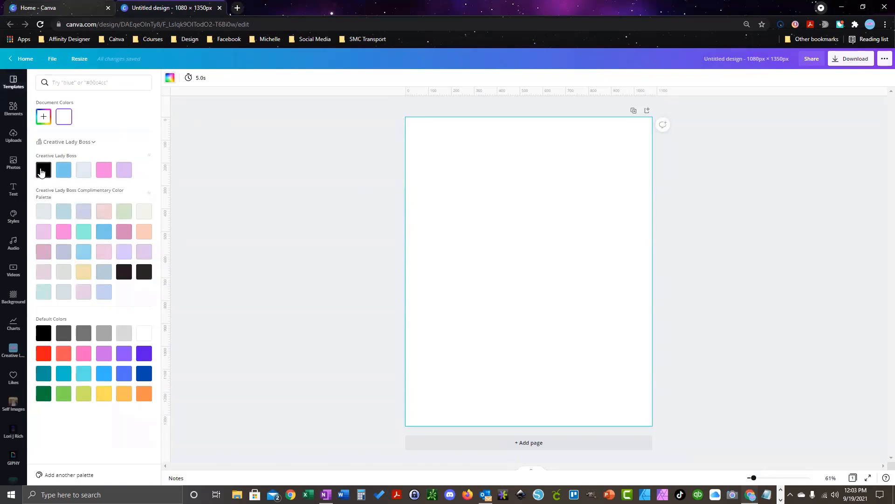
pyautogui.click(64, 173)
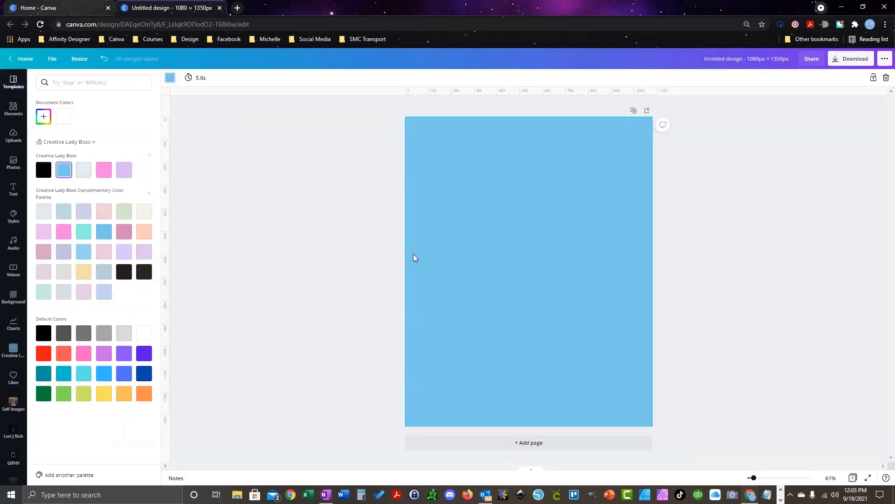
pyautogui.click(13, 110)
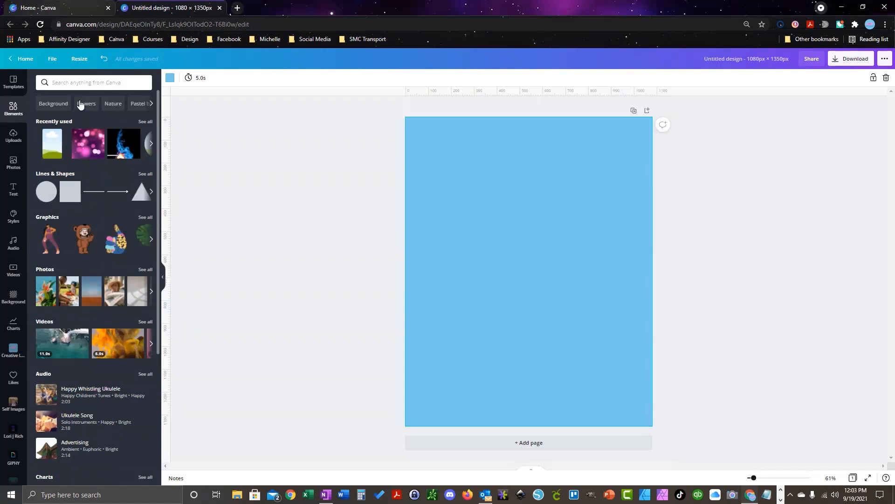
# Step: Search elements for 'frame', clear the search, and show all recently used elements
pyautogui.click(61, 84)
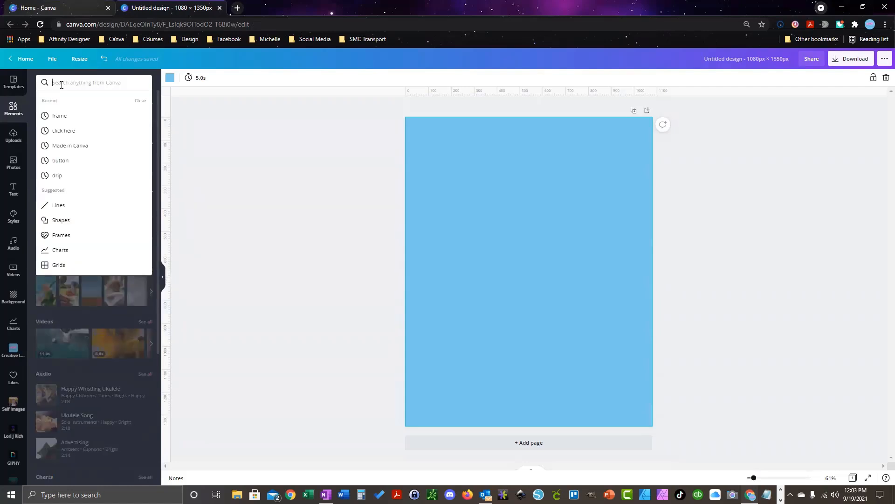
pyautogui.write('fr')
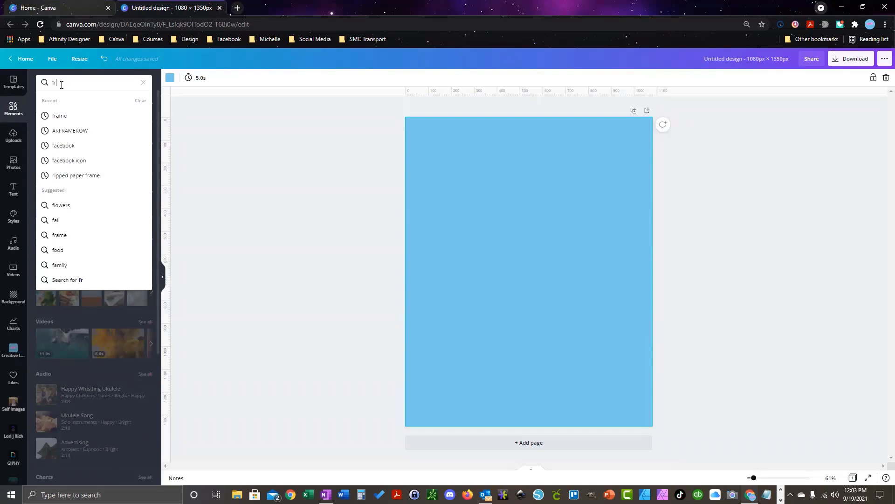
pyautogui.write('ame')
pyautogui.press('Return')
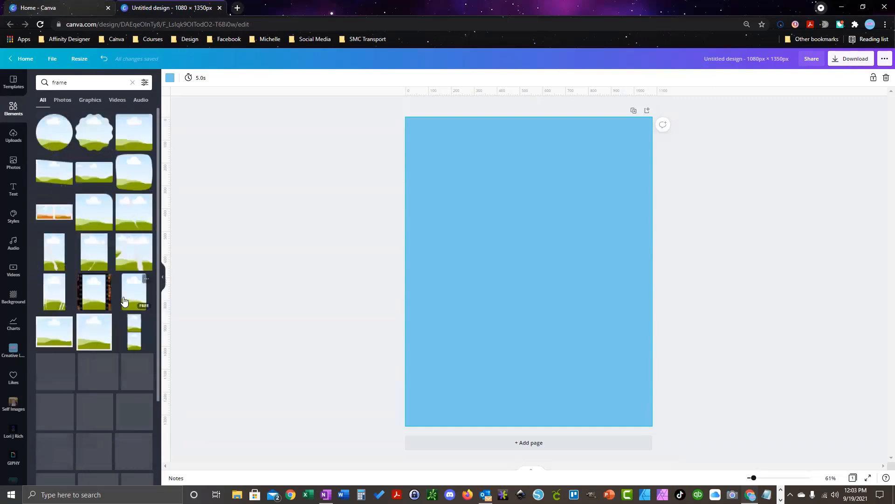
pyautogui.moveTo(80, 83); pyautogui.dragTo(39, 79)
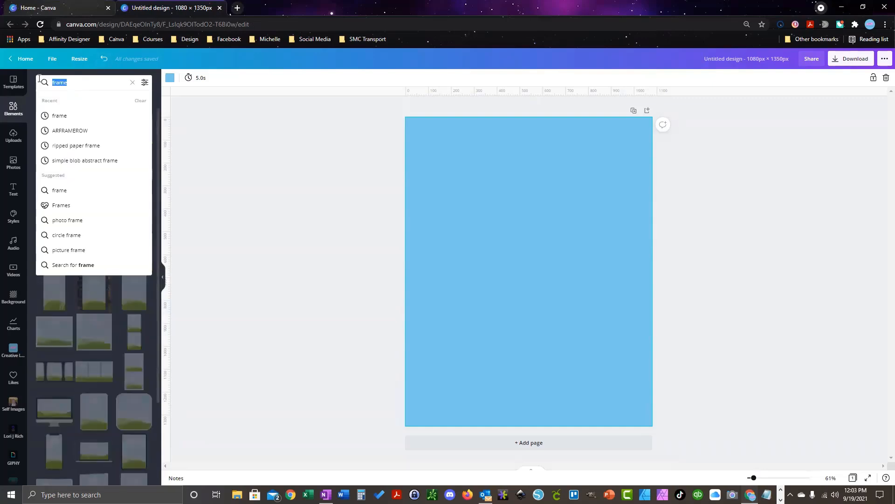
pyautogui.click(132, 82)
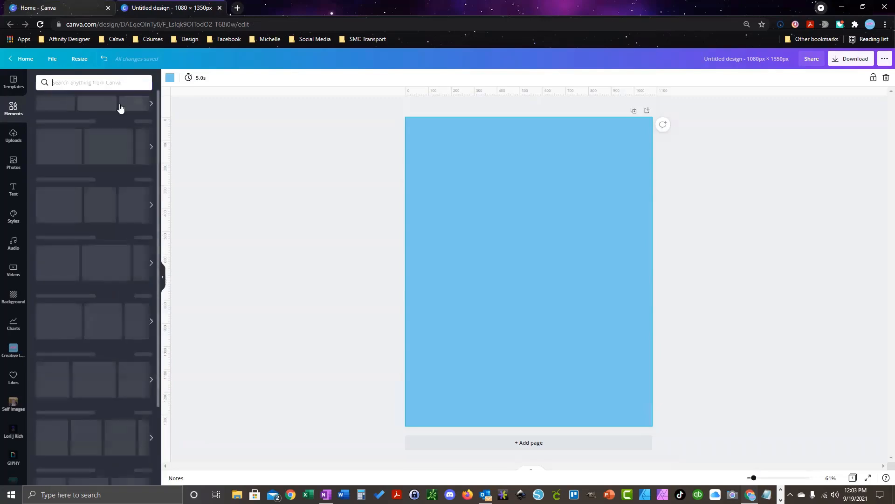
pyautogui.click(151, 103)
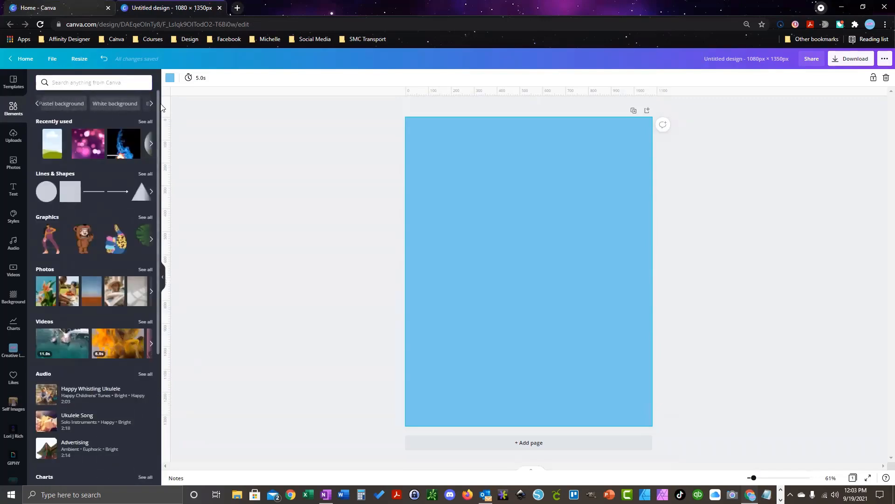
pyautogui.click(143, 122)
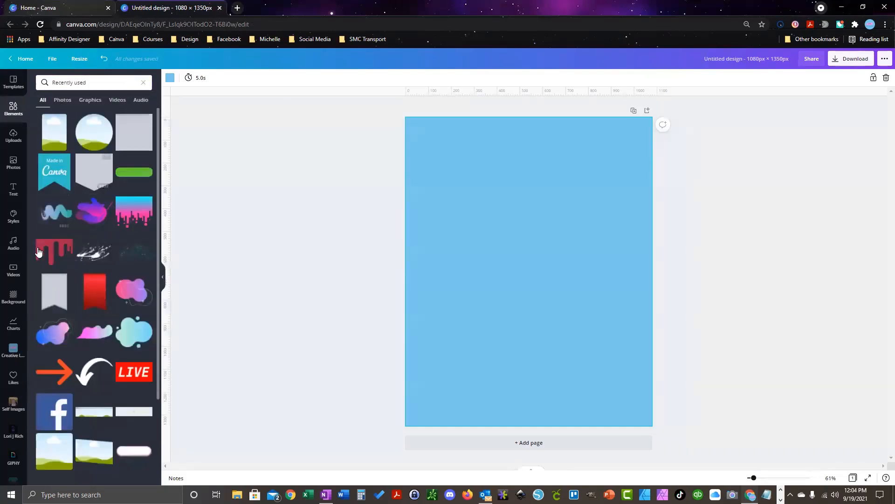
# Step: Place a pink gradient blob in the top-left corner, tilted about -41 degrees
pyautogui.click(130, 292)
pyautogui.moveTo(547, 272); pyautogui.dragTo(443, 140)
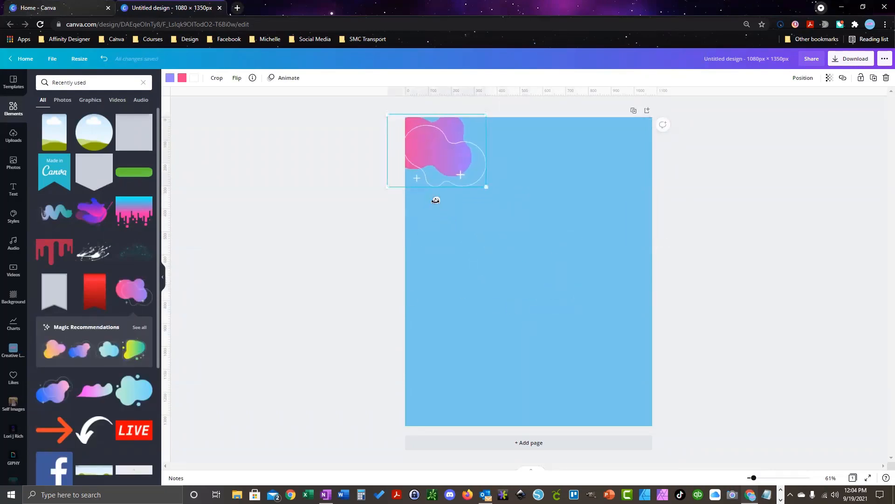
pyautogui.moveTo(436, 200); pyautogui.dragTo(576, 343)
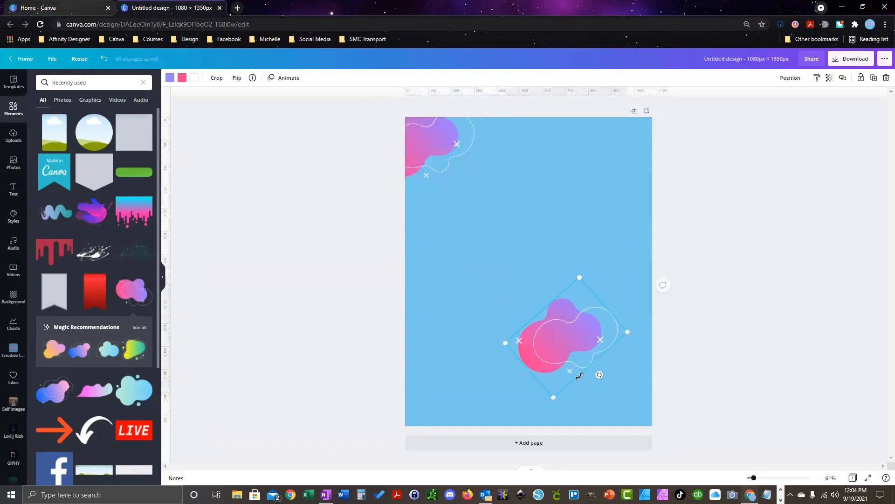
# Step: Rotate the lower blob to 122 degrees and push it into the bottom-right corner
pyautogui.moveTo(578, 375); pyautogui.dragTo(480, 282)
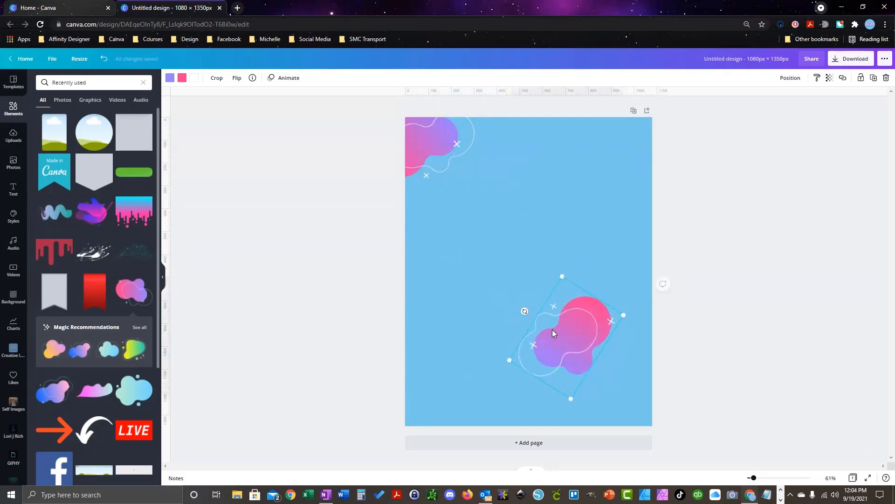
pyautogui.moveTo(566, 332); pyautogui.dragTo(627, 408)
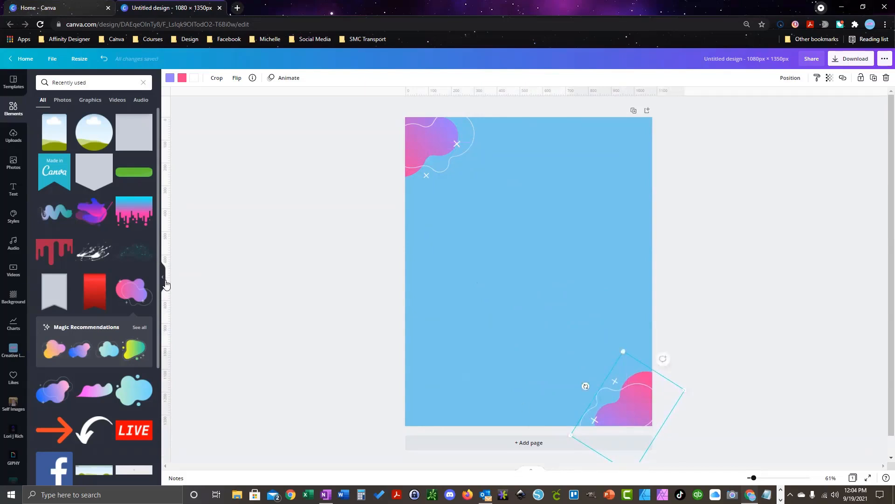
pyautogui.click(13, 191)
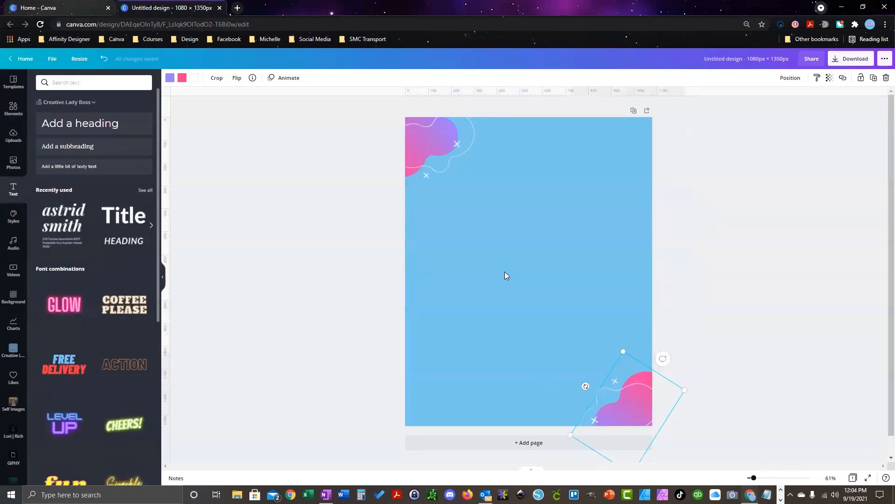
# Step: Add a heading reading 'This is your cover frame which is your title'
pyautogui.click(510, 234)
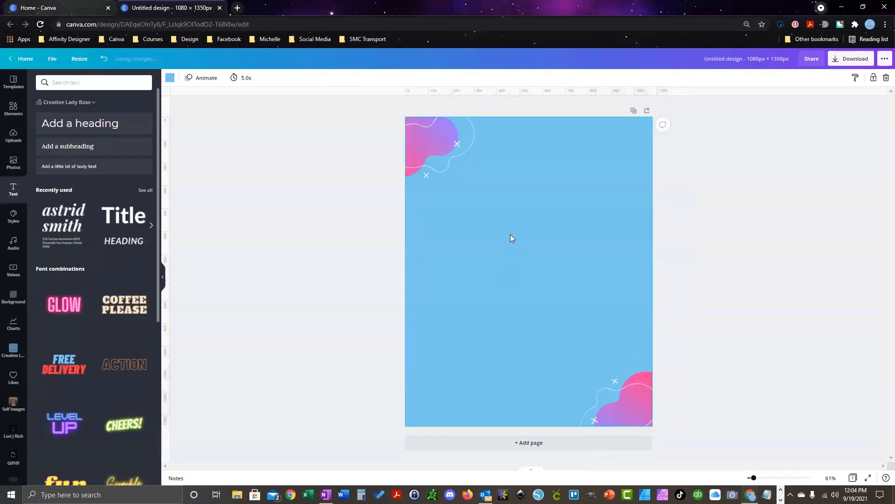
pyautogui.click(93, 132)
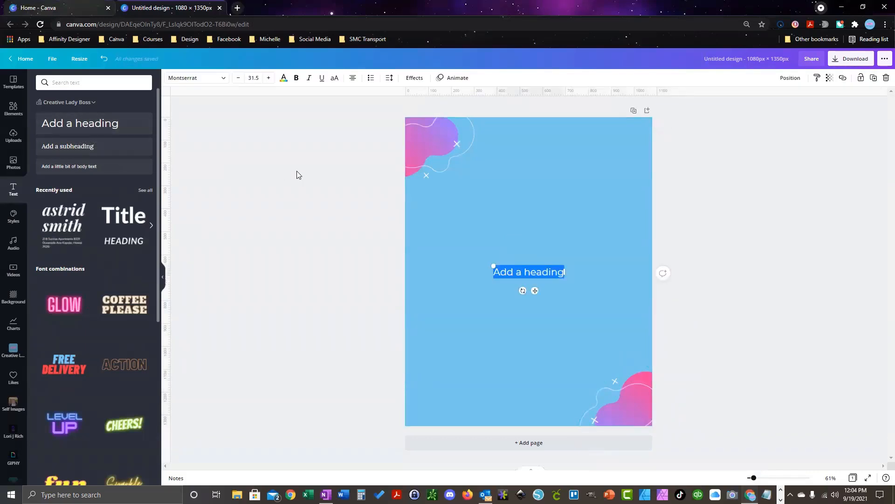
pyautogui.write('This is yoru')
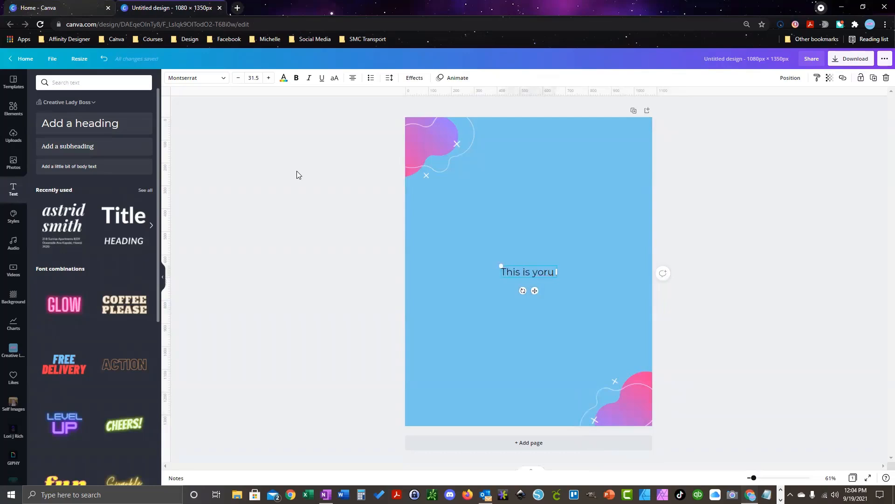
pyautogui.press('BackSpace')
pyautogui.press('BackSpace')
pyautogui.press('BackSpace')
pyautogui.write('ur cover')
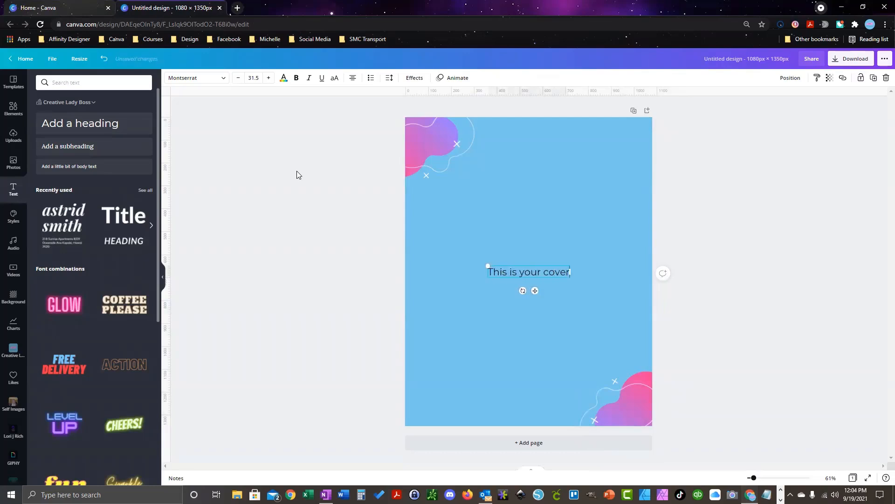
pyautogui.write(' frame')
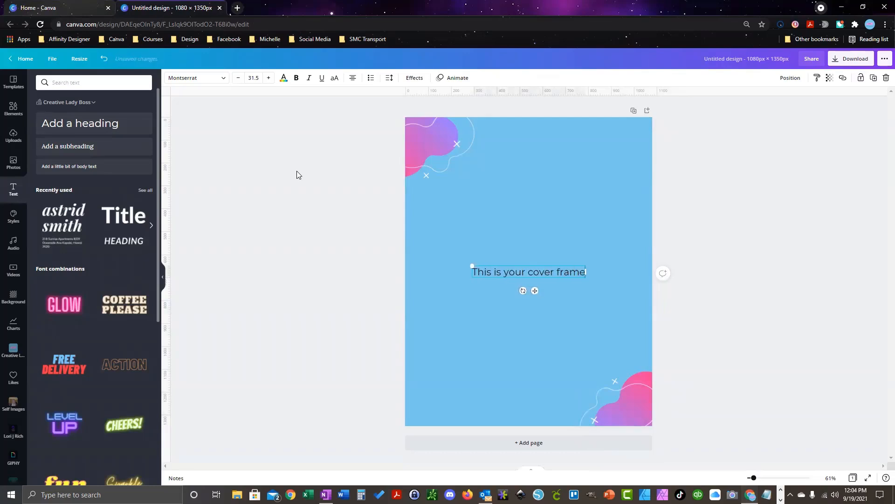
pyautogui.write(' which is y')
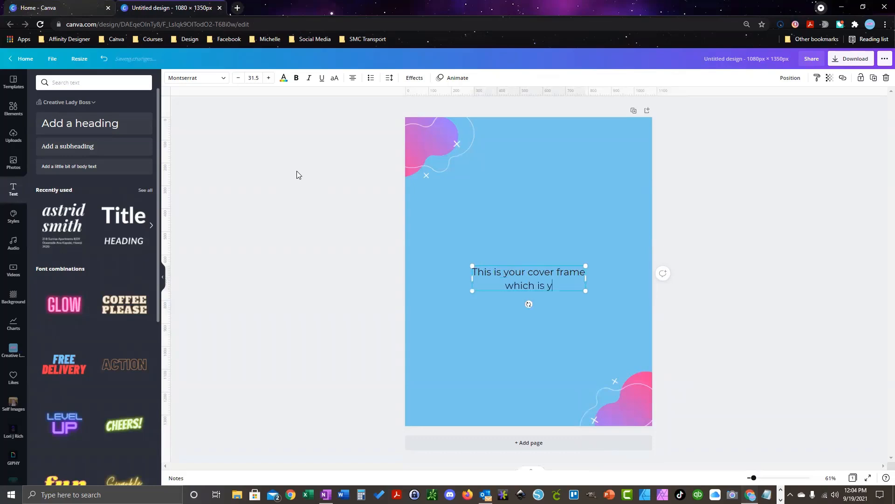
pyautogui.write('our title')
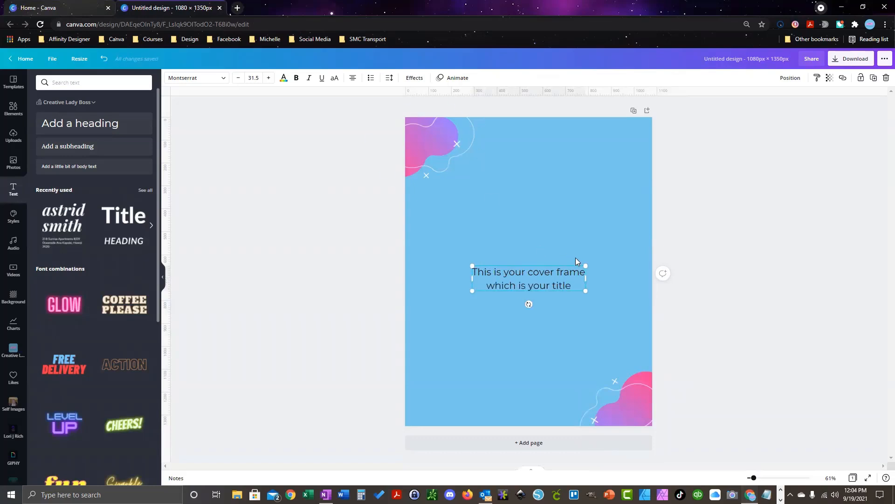
pyautogui.click(566, 247)
# Step: Enlarge the title to font size 46.5 and move it slightly higher
pyautogui.click(547, 287)
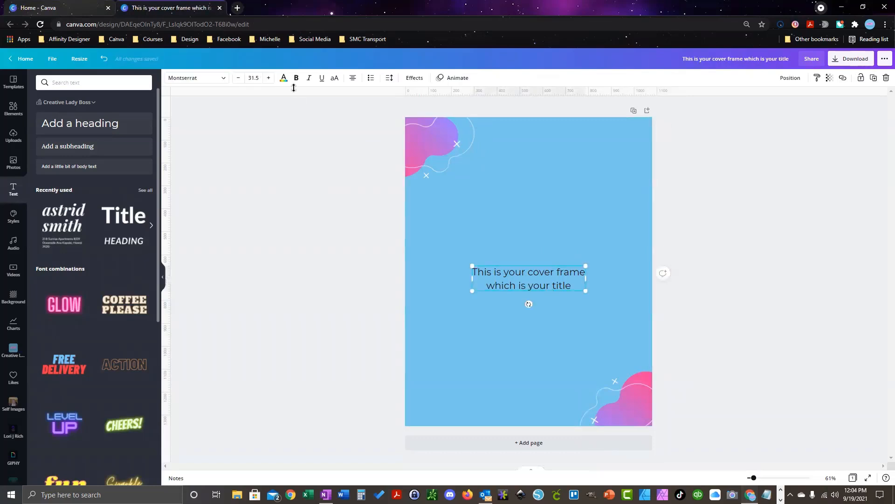
pyautogui.click(269, 78)
pyautogui.click(268, 78)
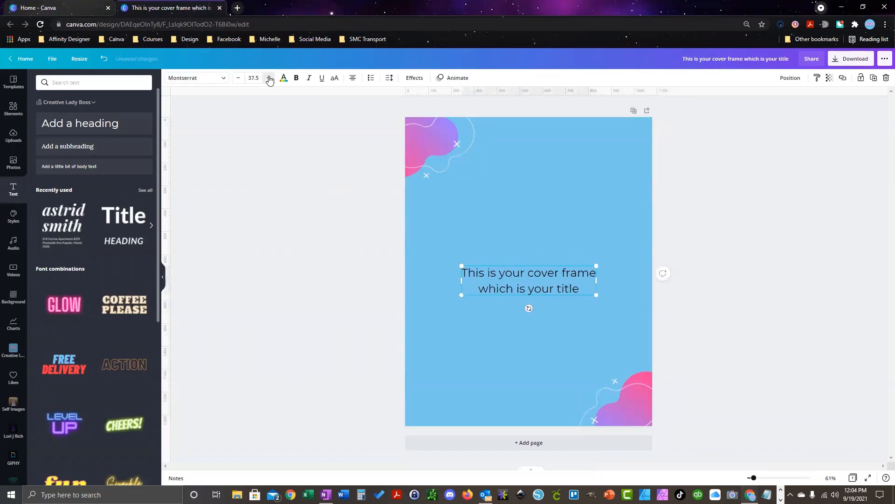
pyautogui.click(269, 78)
pyautogui.click(268, 78)
pyautogui.click(269, 78)
pyautogui.click(268, 78)
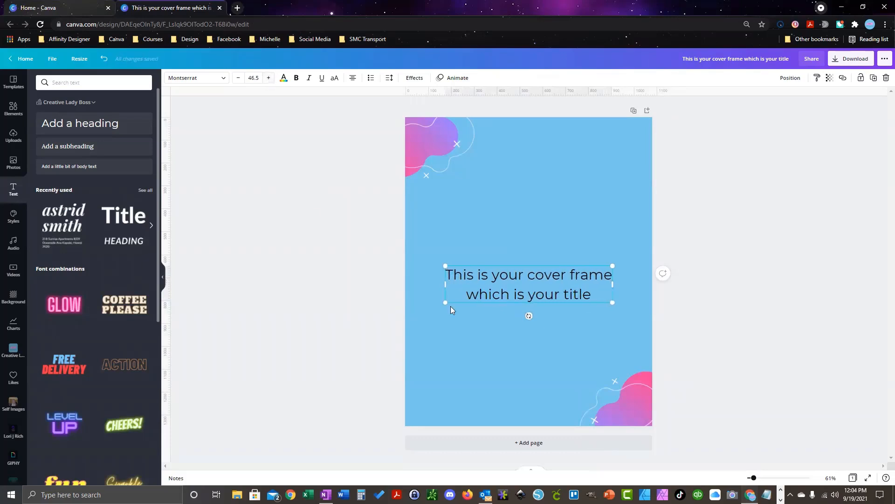
pyautogui.moveTo(531, 283); pyautogui.dragTo(532, 263)
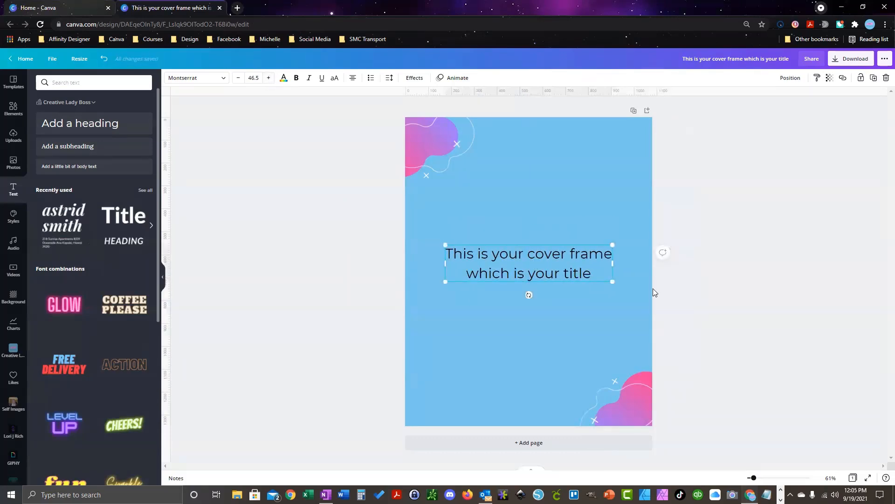
# Step: Duplicate the cover page until the design has five pages
pyautogui.click(633, 112)
pyautogui.click(620, 123)
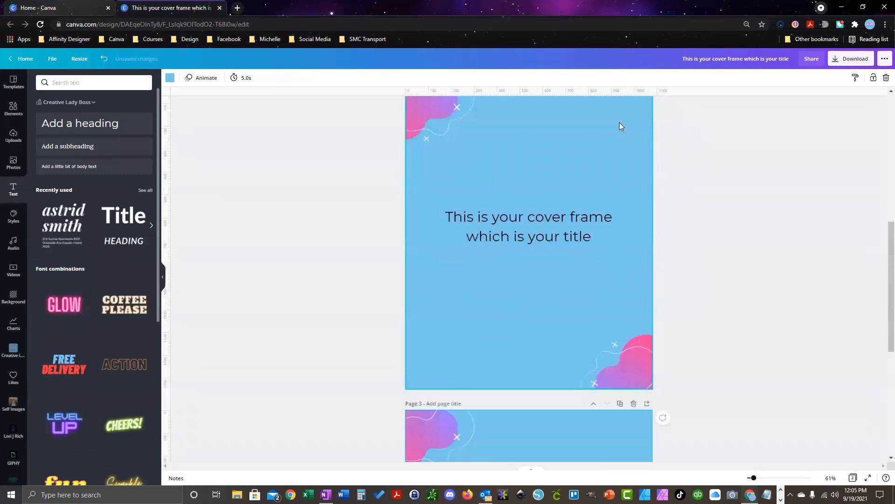
pyautogui.click(620, 135)
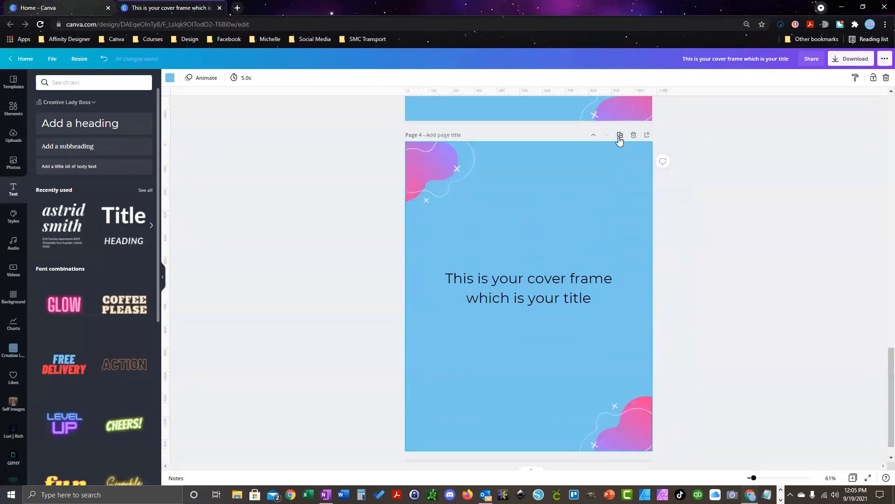
pyautogui.scroll(15, 670, 331)
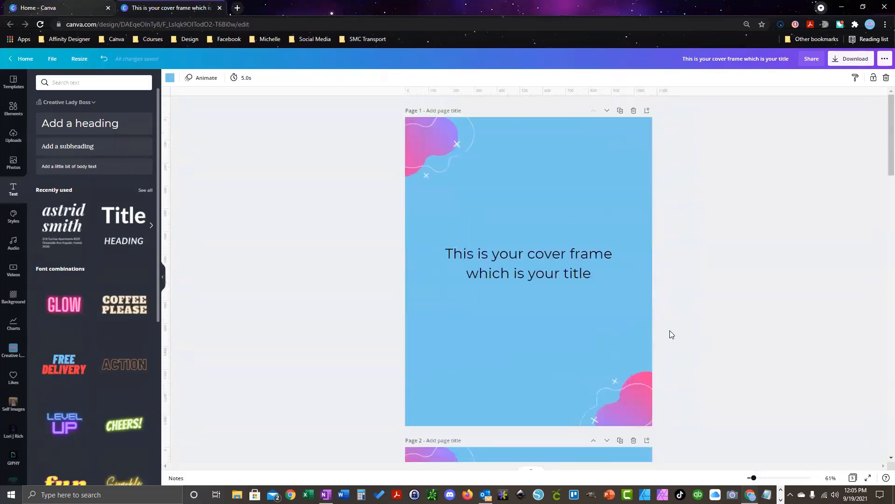
pyautogui.scroll(-20, 594, 287)
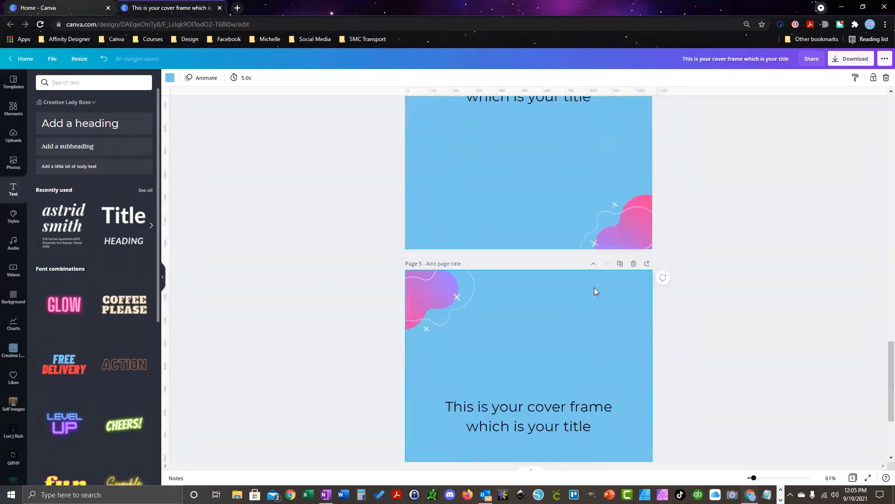
pyautogui.scroll(-3, 595, 287)
# Step: Delete the title from Page 5 and add a circle image frame there
pyautogui.click(599, 273)
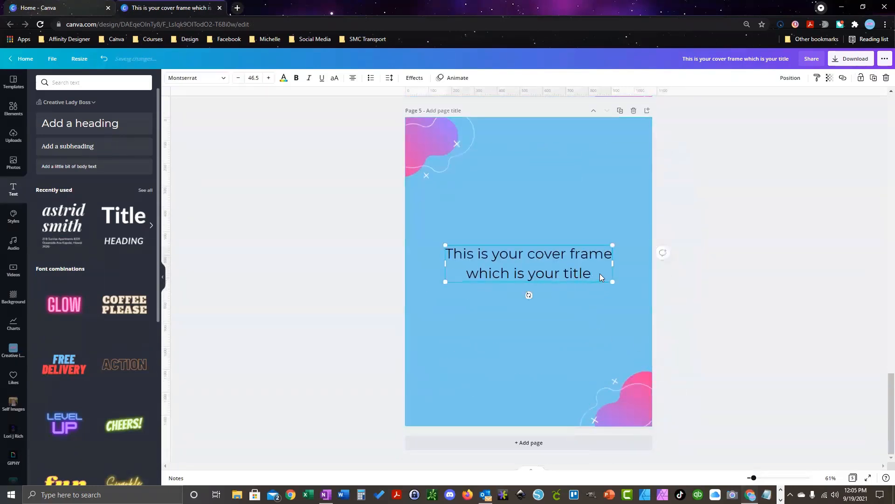
pyautogui.press('Delete')
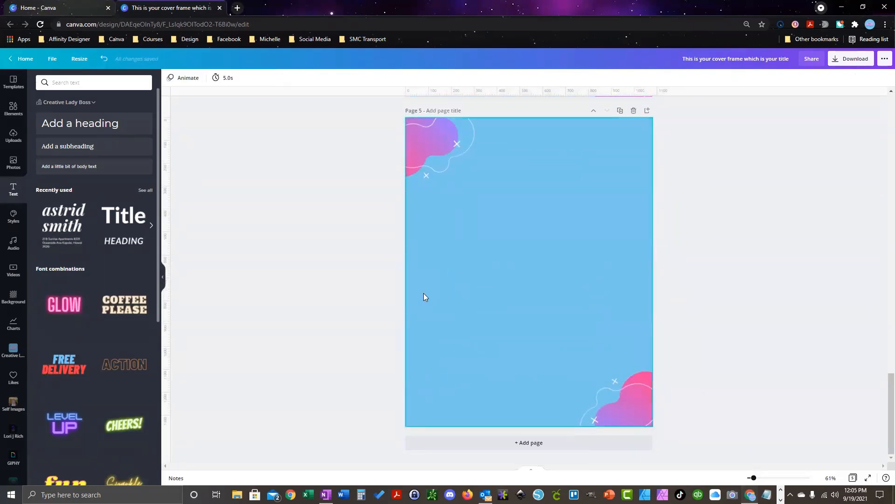
pyautogui.click(14, 109)
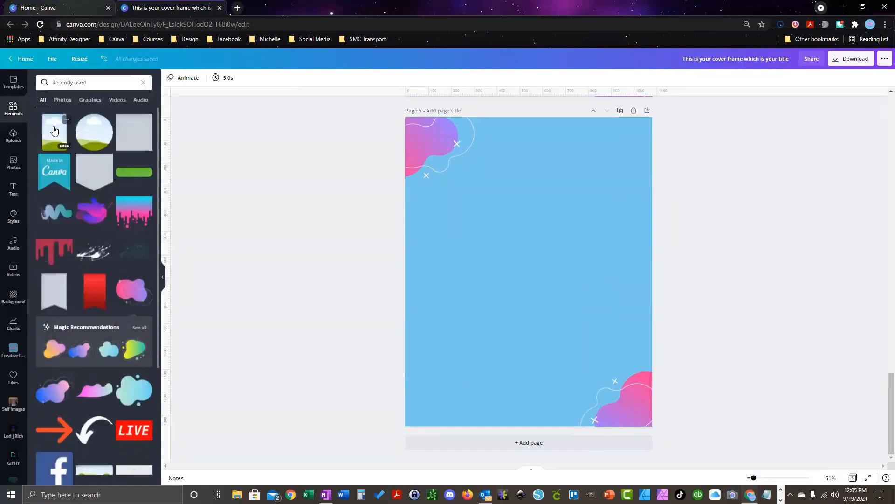
pyautogui.click(93, 132)
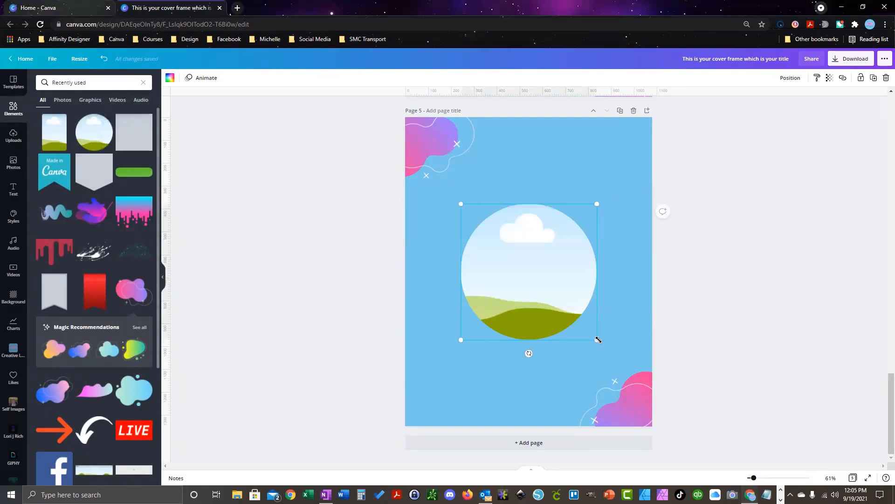
# Step: Shrink the circle frame, move it near the top, and fill it with the uploaded portrait photo
pyautogui.moveTo(598, 339); pyautogui.dragTo(540, 283)
pyautogui.moveTo(503, 256); pyautogui.dragTo(537, 233)
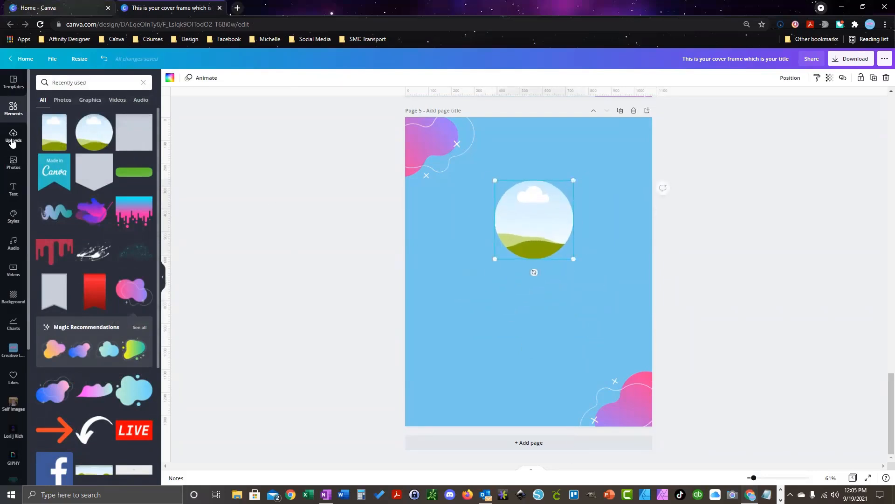
pyautogui.click(12, 141)
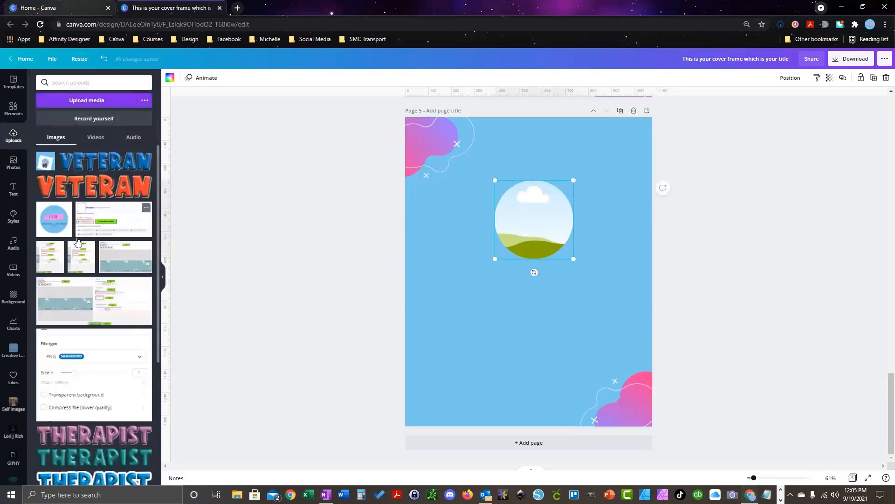
pyautogui.scroll(-10, 78, 240)
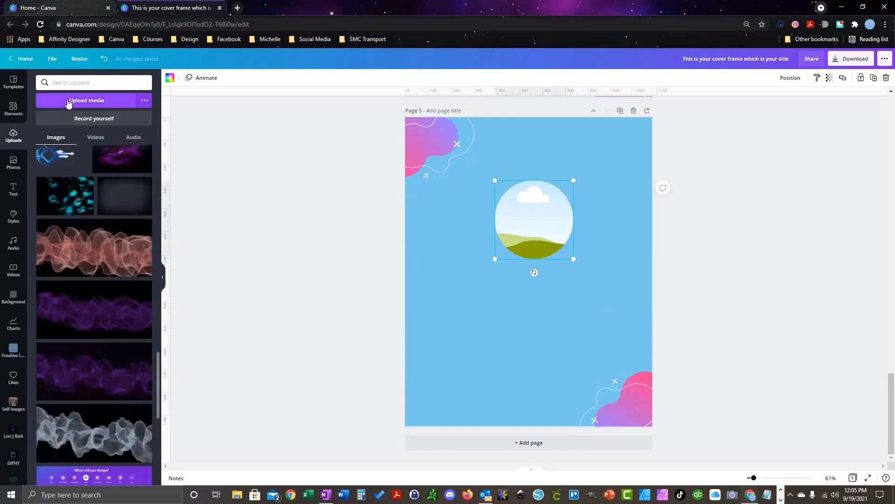
pyautogui.scroll(-5, 87, 231)
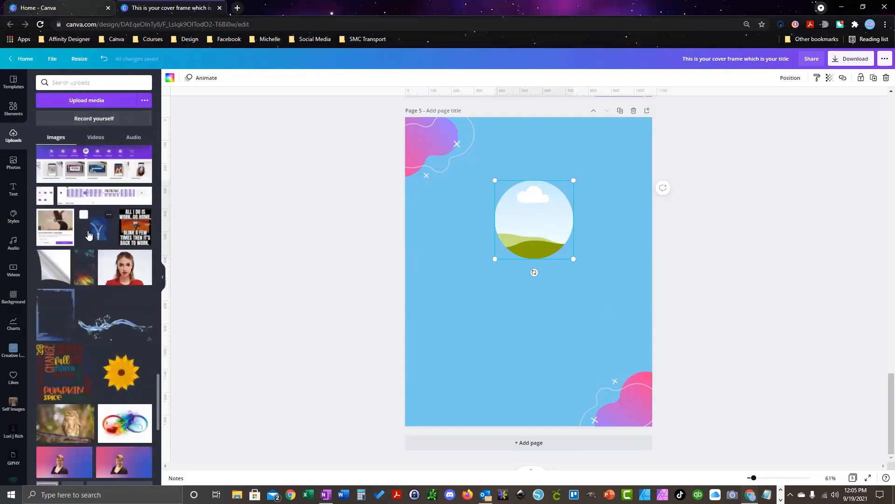
pyautogui.scroll(-3, 89, 234)
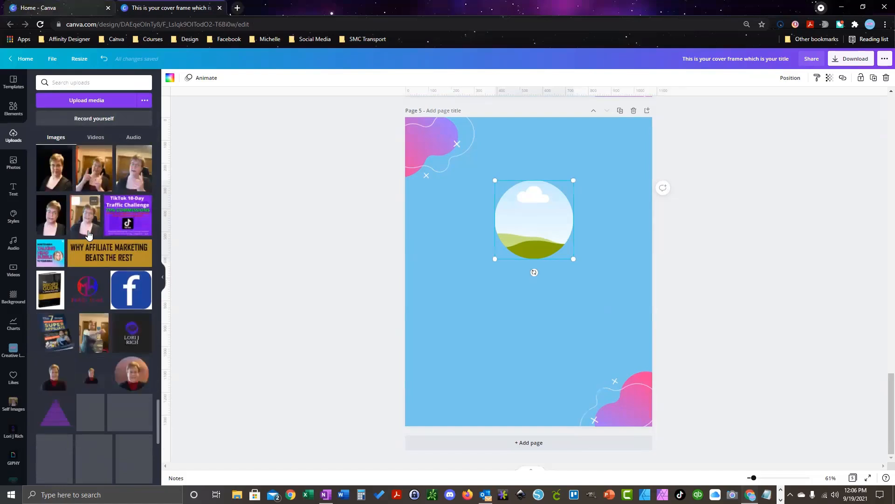
pyautogui.moveTo(135, 333); pyautogui.dragTo(506, 220)
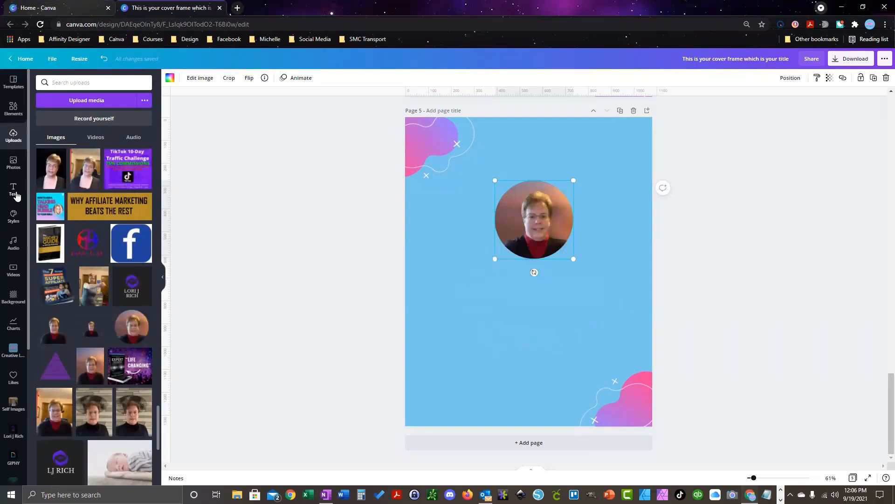
# Step: Filter recent elements to Graphics, add a trial landscape graphic, then delete it
pyautogui.click(13, 109)
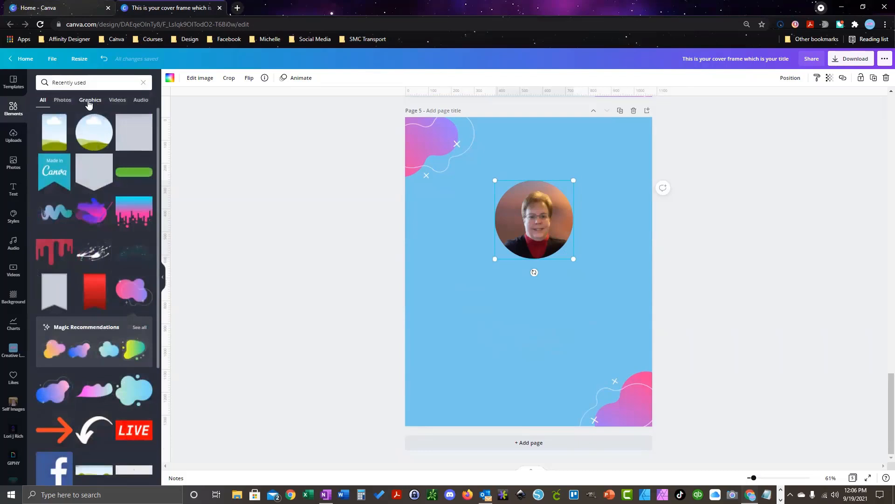
pyautogui.click(90, 102)
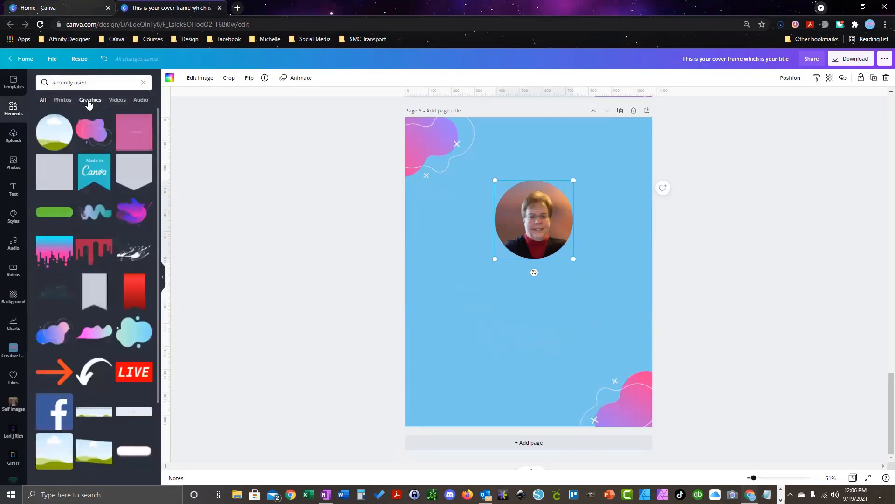
pyautogui.scroll(-2, 74, 254)
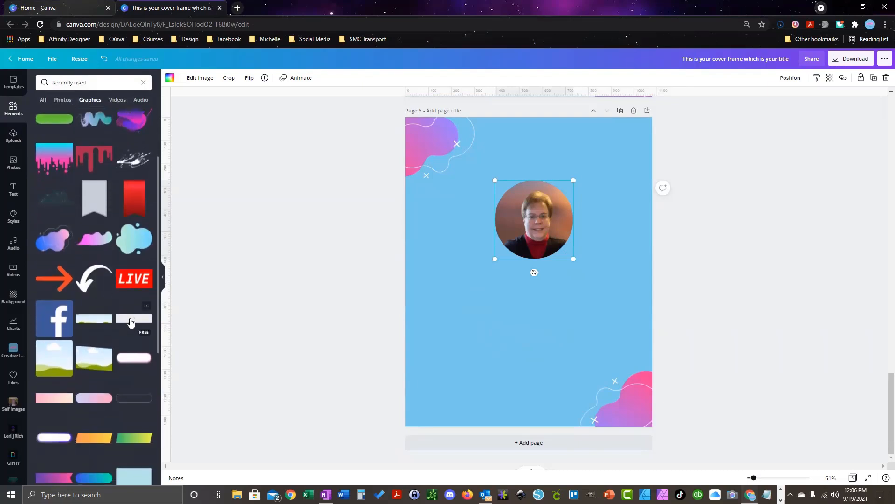
pyautogui.click(131, 322)
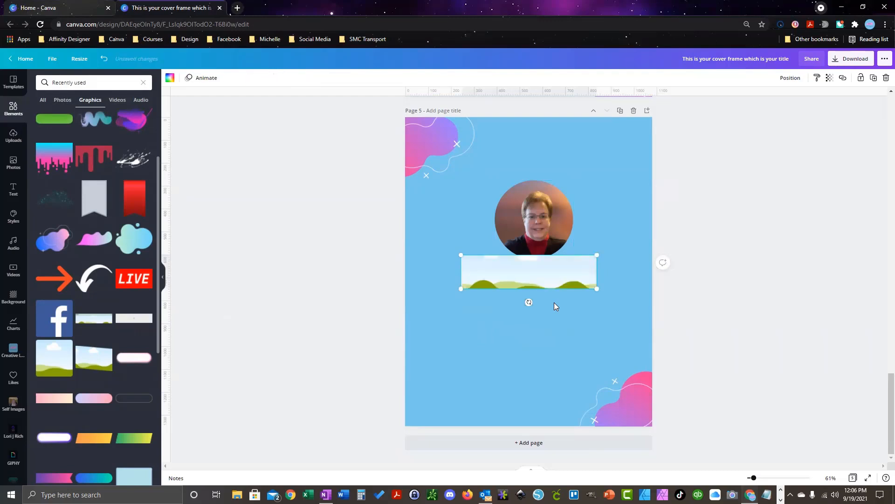
pyautogui.press('Delete')
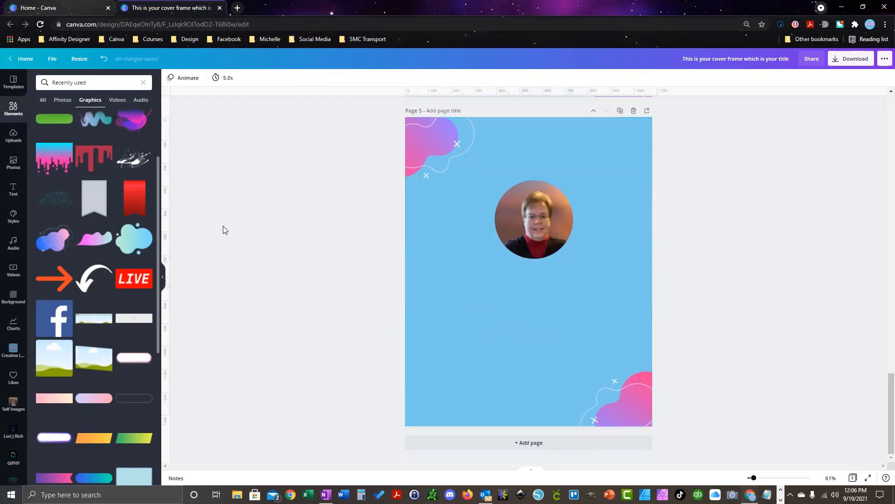
pyautogui.scroll(1, 88, 256)
pyautogui.scroll(2, 88, 256)
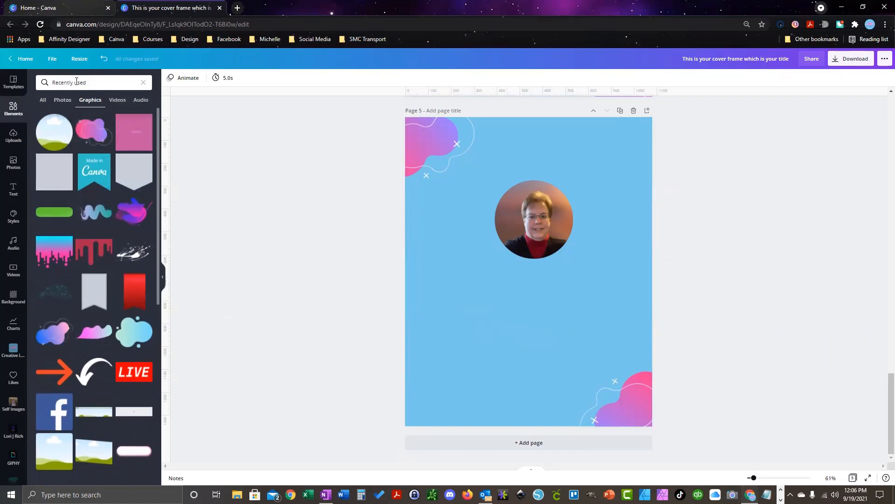
# Step: Search elements for 'rectangle' and add the large white rectangle to Page 5
pyautogui.click(76, 83)
pyautogui.write('rectab')
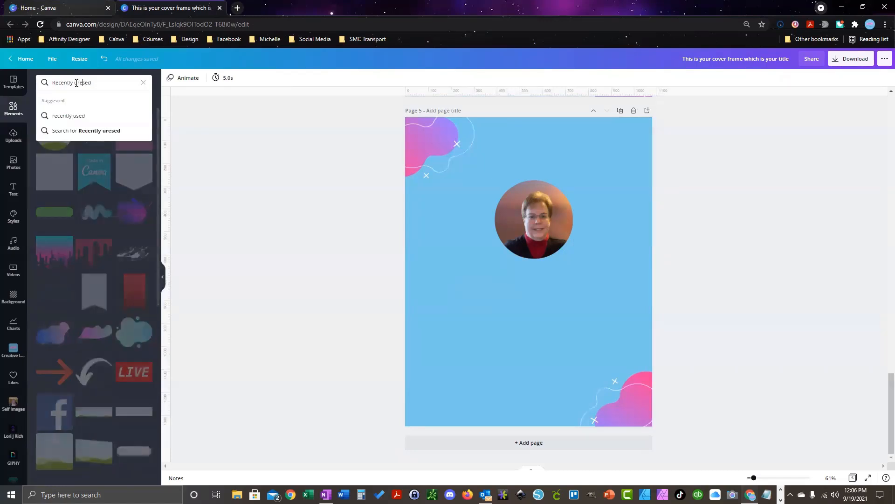
pyautogui.press('BackSpace')
pyautogui.press('BackSpace')
pyautogui.press('BackSpace')
pyautogui.press('BackSpace')
pyautogui.press('BackSpace')
pyautogui.press('BackSpace')
pyautogui.press('BackSpace')
pyautogui.press('BackSpace')
pyautogui.press('BackSpace')
pyautogui.press('BackSpace')
pyautogui.press('BackSpace')
pyautogui.press('BackSpace')
pyautogui.press('BackSpace')
pyautogui.press('BackSpace')
pyautogui.press('BackSpace')
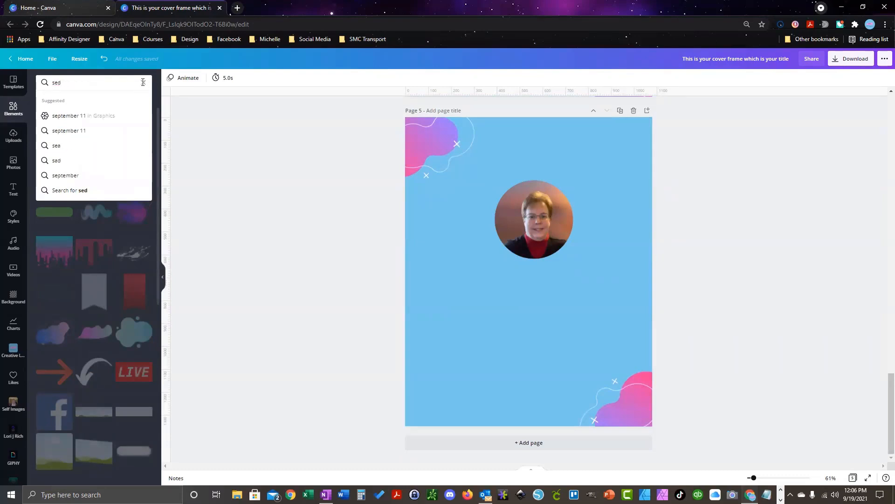
pyautogui.click(144, 83)
pyautogui.click(95, 81)
pyautogui.write('rectangle')
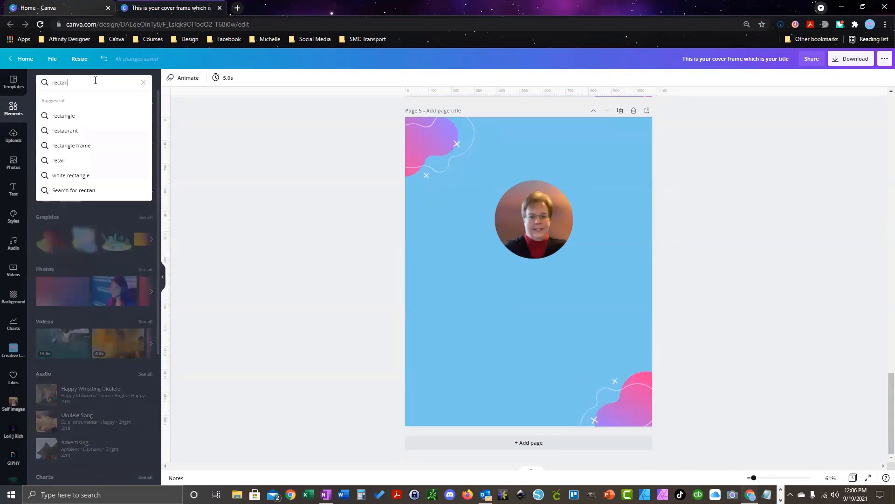
pyautogui.click(73, 115)
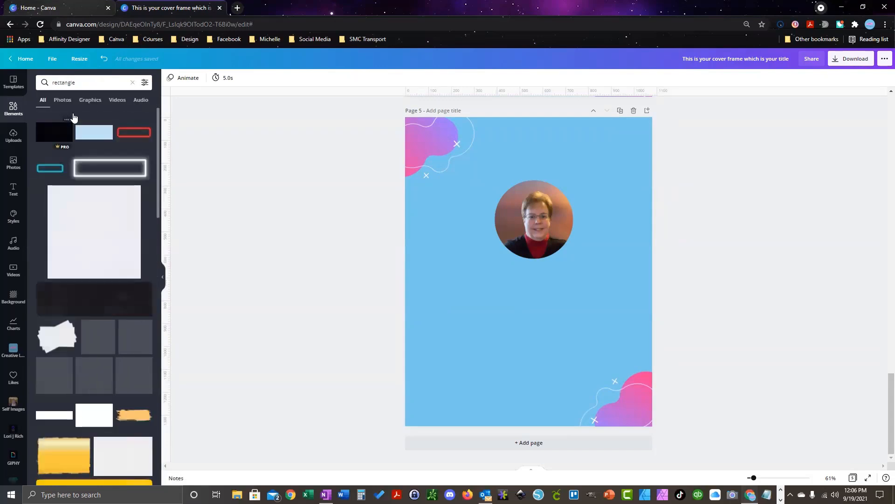
pyautogui.click(88, 247)
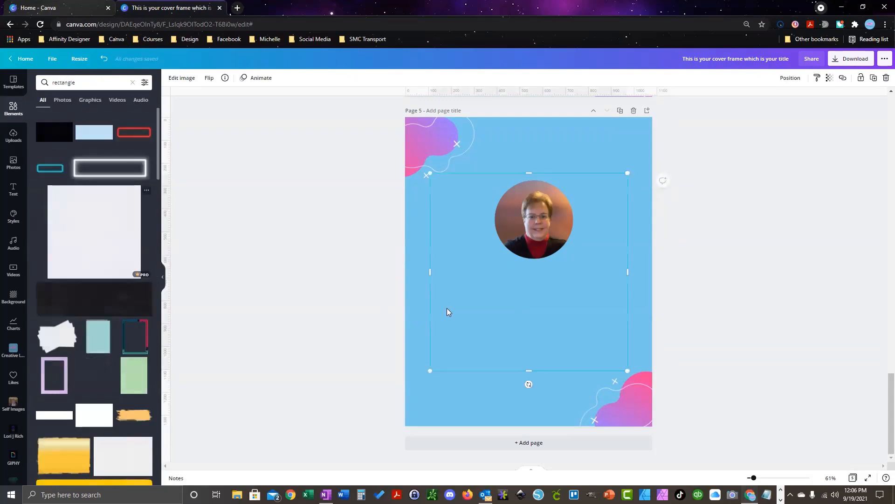
# Step: Resize the rectangle into a thin 510 × 78 bar centred below the portrait
pyautogui.moveTo(430, 372); pyautogui.dragTo(500, 282)
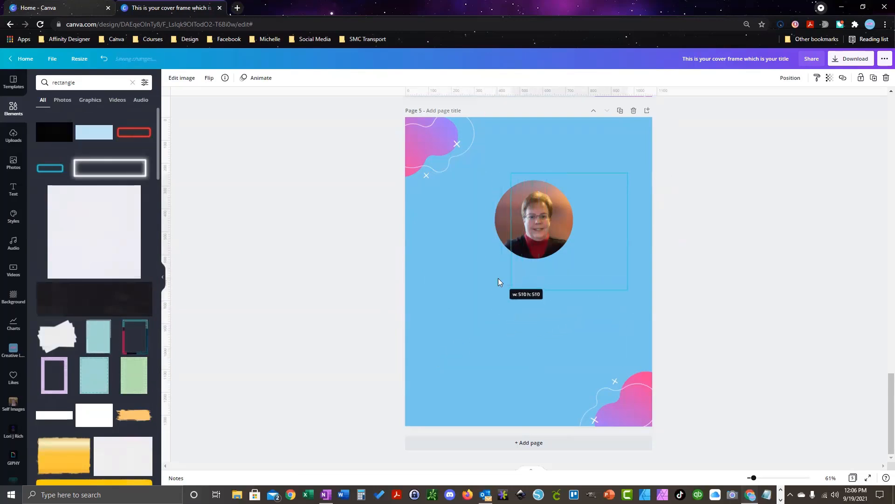
pyautogui.moveTo(572, 173); pyautogui.dragTo(571, 272)
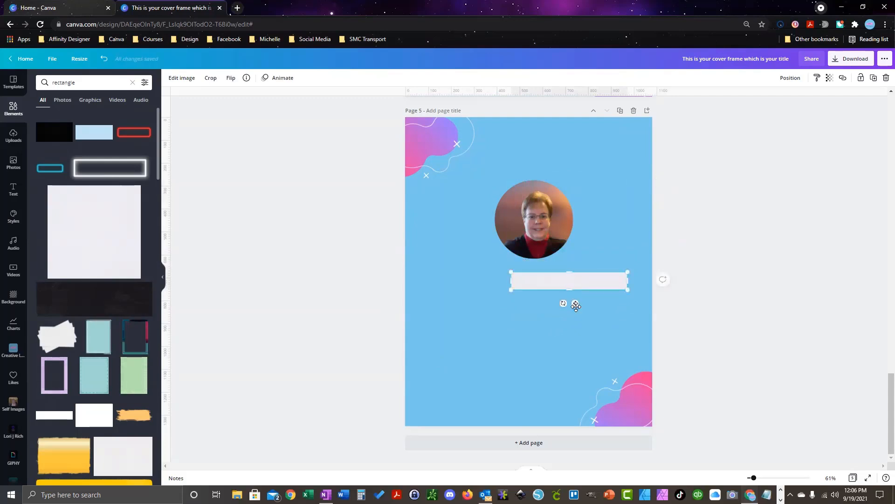
pyautogui.moveTo(575, 303); pyautogui.dragTo(540, 311)
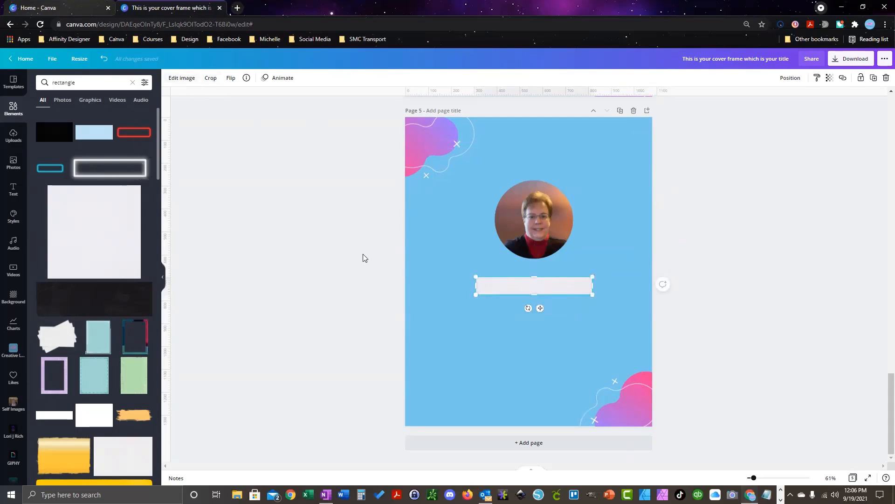
pyautogui.click(468, 365)
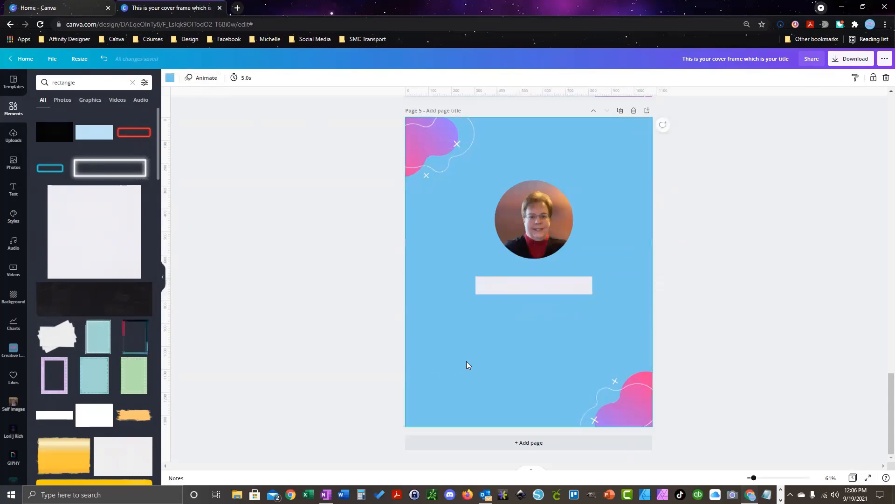
# Step: Add a 'Follow for more Tips' caption, sized and placed just below the photo
pyautogui.press('t')
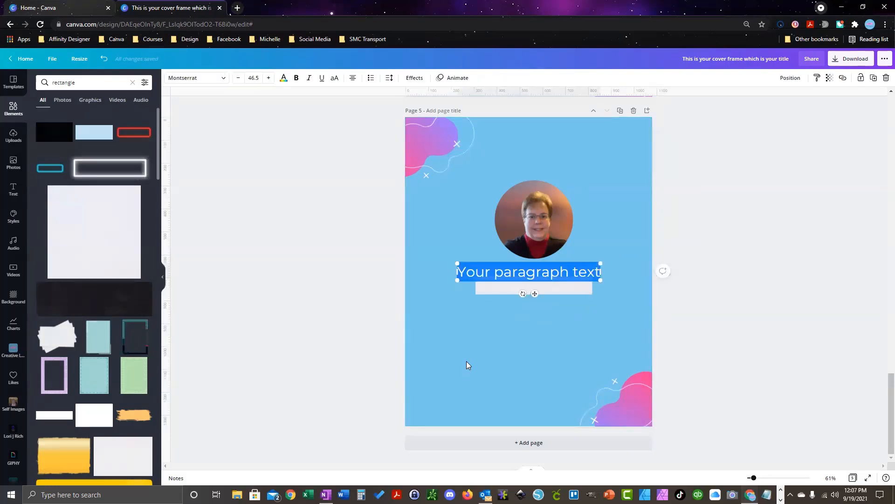
pyautogui.write('Foll')
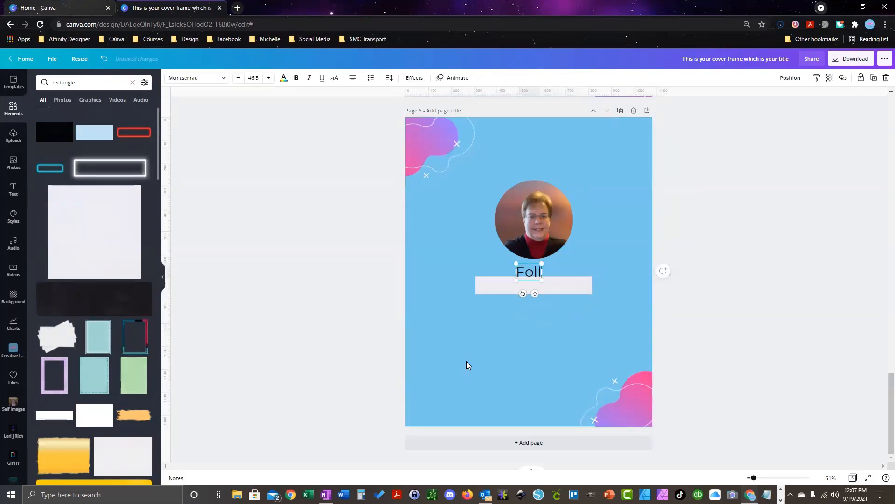
pyautogui.write('ow fo')
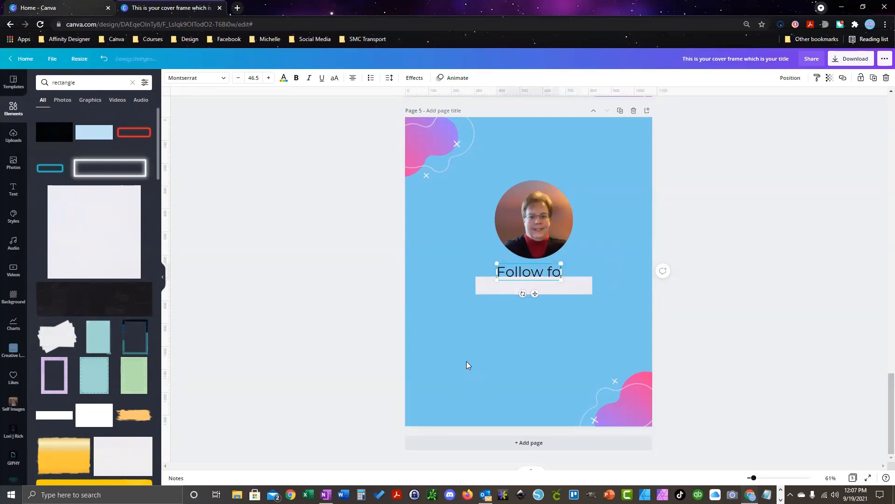
pyautogui.write('r mo')
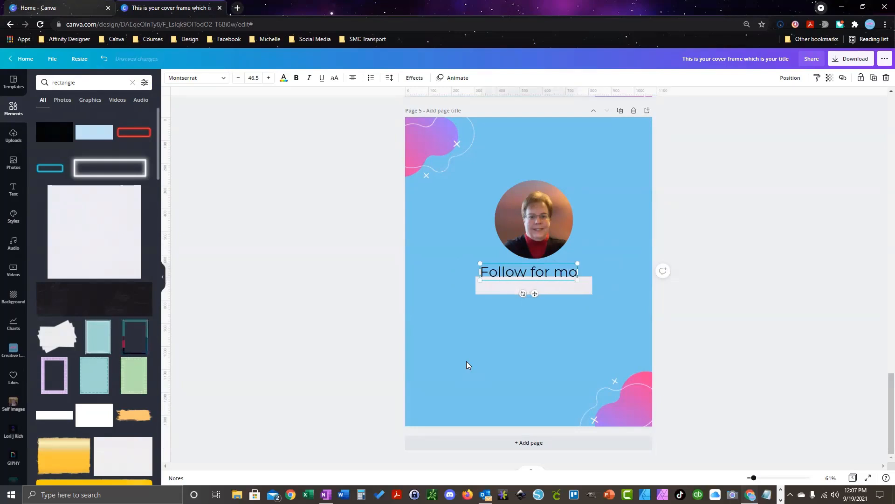
pyautogui.write('re Tips')
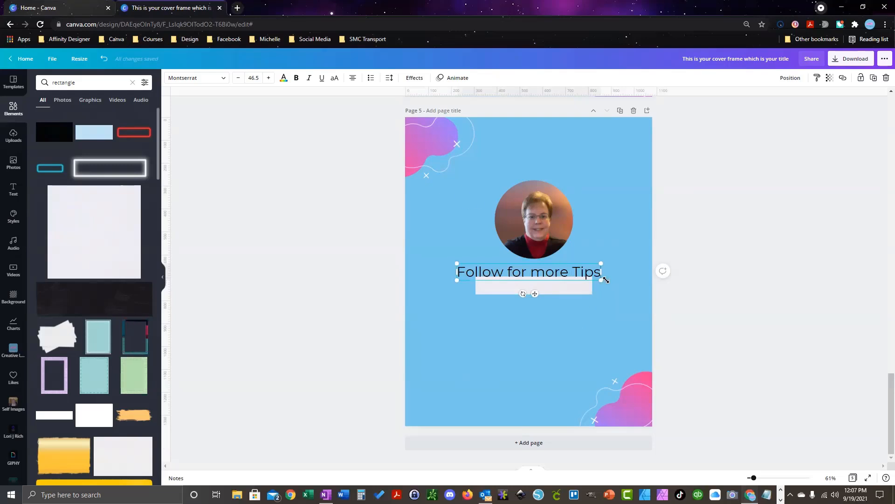
pyautogui.moveTo(599, 279); pyautogui.dragTo(570, 277)
pyautogui.moveTo(516, 290); pyautogui.dragTo(539, 322)
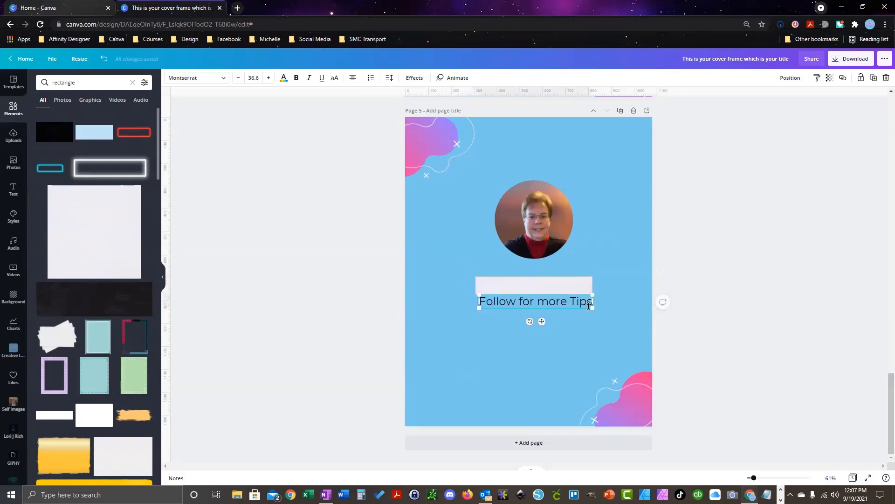
pyautogui.moveTo(590, 305); pyautogui.dragTo(544, 307)
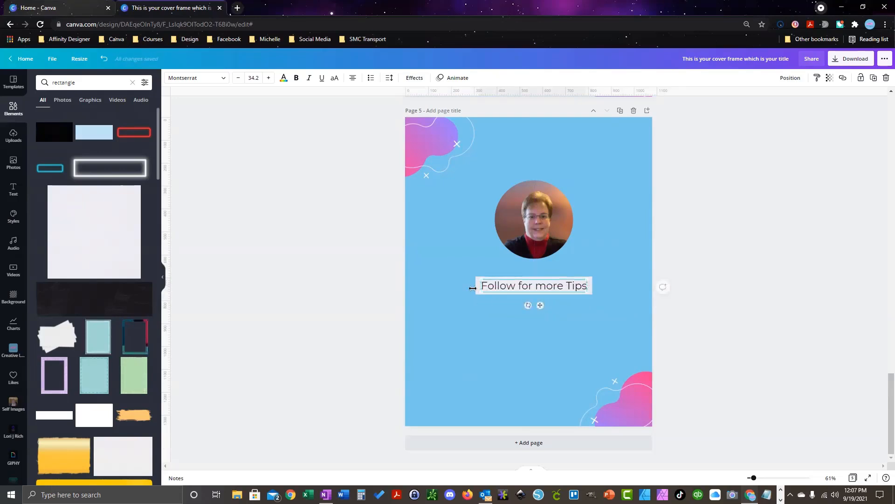
# Step: Select the white bar behind the caption and open its editing options
pyautogui.click(458, 261)
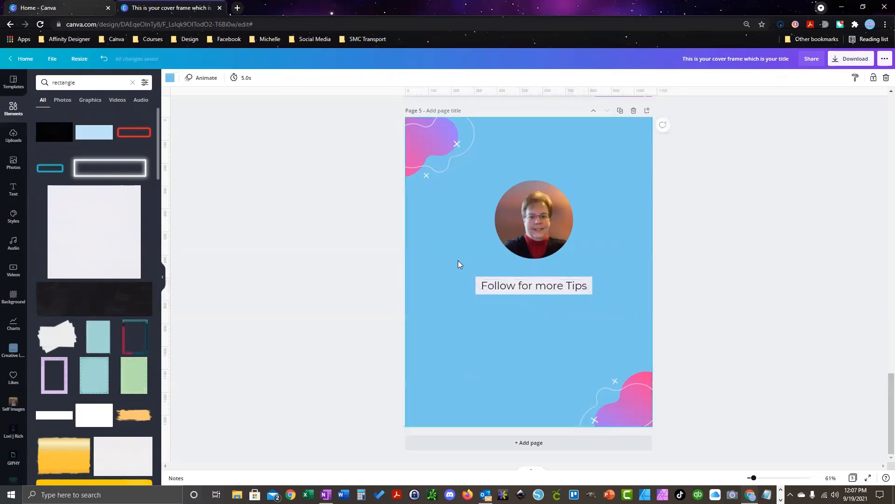
pyautogui.click(478, 286)
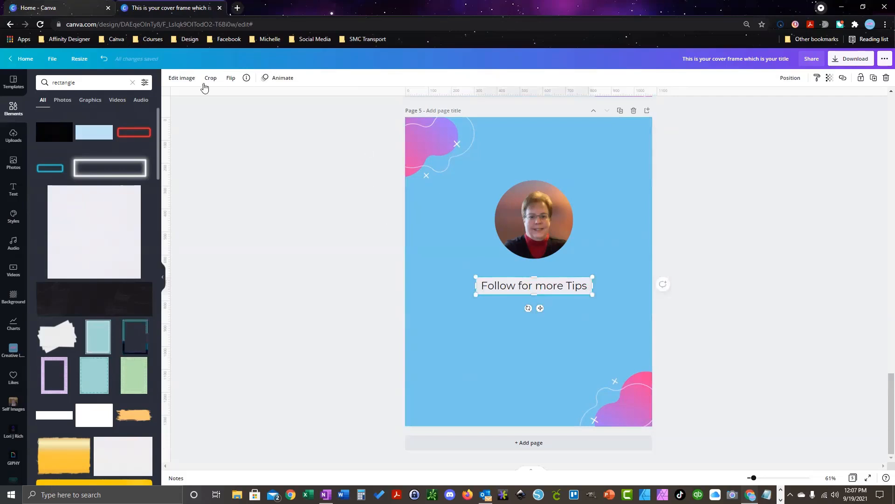
pyautogui.click(179, 79)
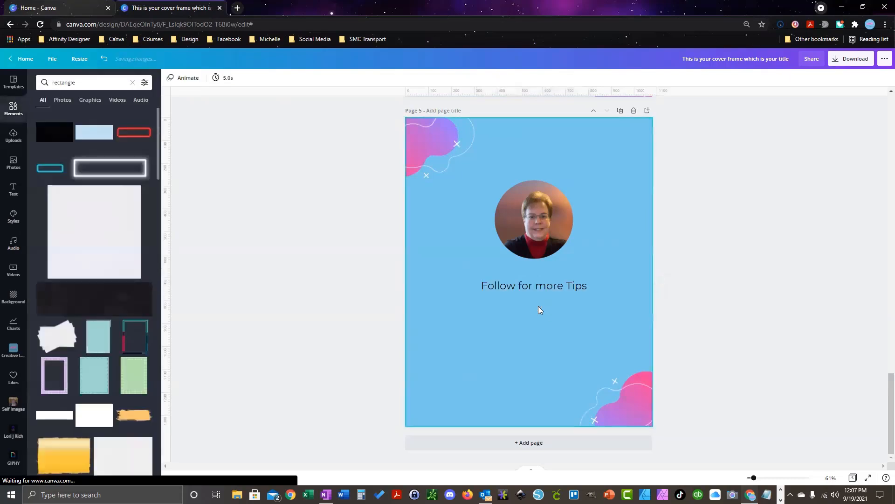
# Step: Add a square shape to page 5 and resize it into a pink bar behind the caption
pyautogui.click(180, 262)
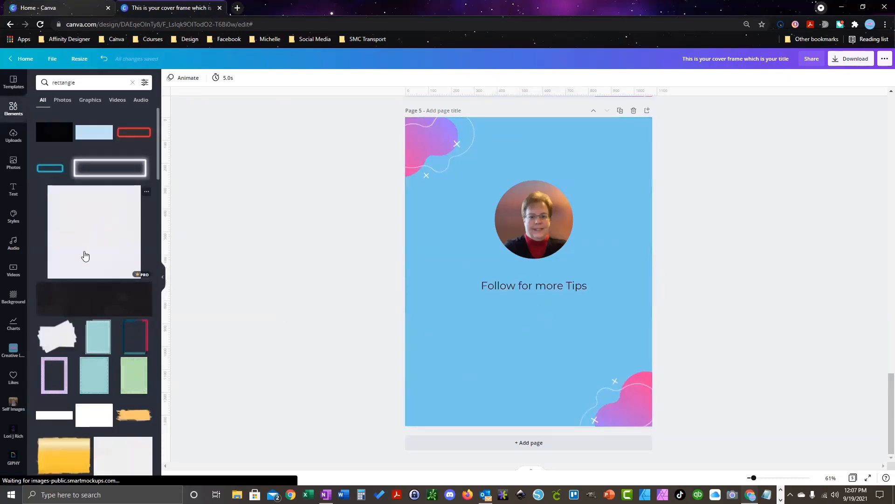
pyautogui.click(131, 84)
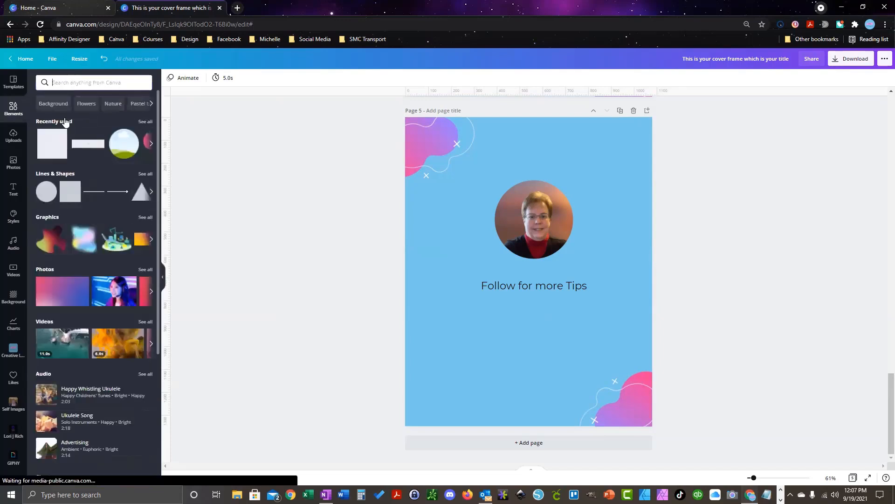
pyautogui.click(71, 199)
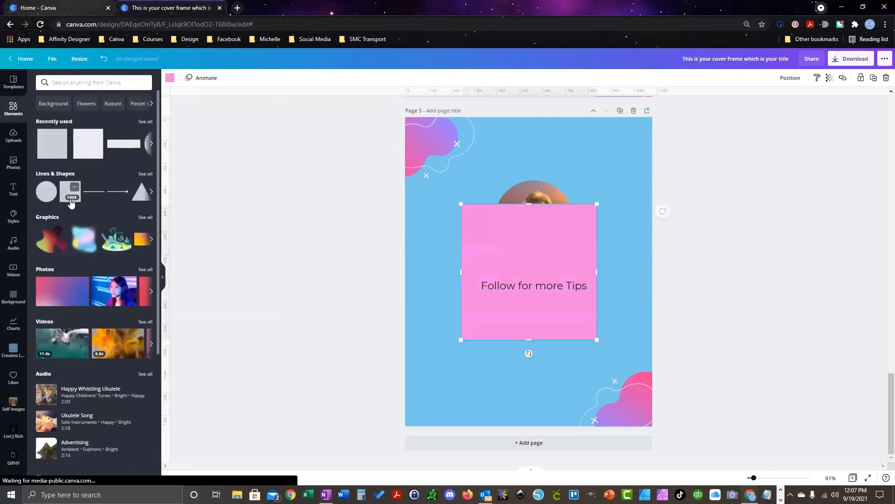
pyautogui.moveTo(530, 206); pyautogui.dragTo(530, 276)
pyautogui.moveTo(528, 339); pyautogui.dragTo(529, 296)
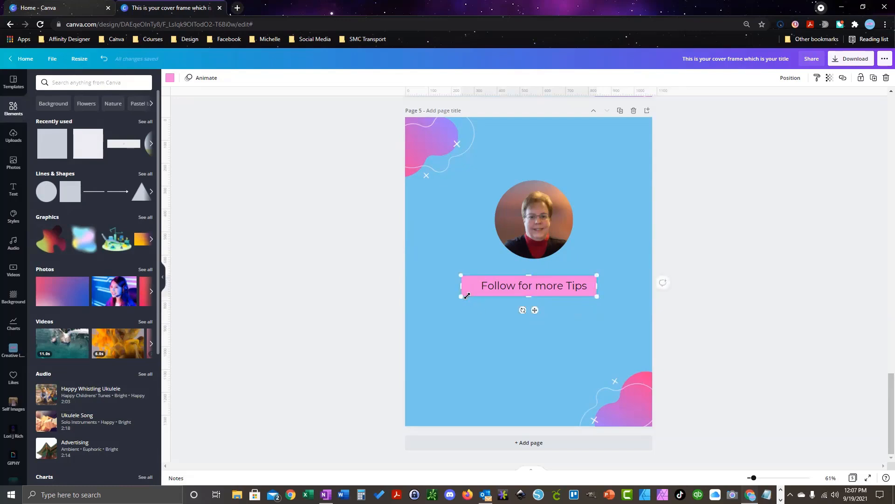
pyautogui.moveTo(467, 296); pyautogui.dragTo(475, 295)
# Step: Centre the Follow for more Tips caption over the pink bar and group them
pyautogui.click(586, 361)
pyautogui.click(547, 289)
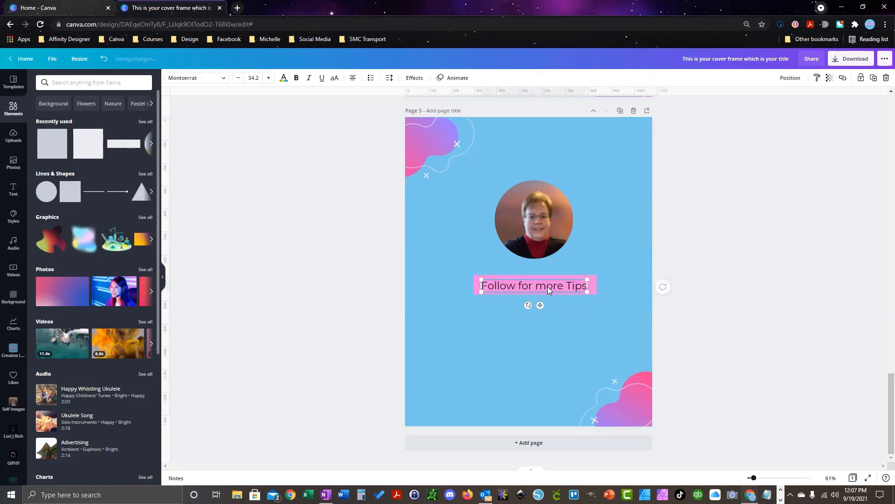
pyautogui.moveTo(548, 289); pyautogui.dragTo(548, 286)
pyautogui.click(554, 345)
pyautogui.moveTo(611, 308); pyautogui.dragTo(456, 273)
pyautogui.click(761, 78)
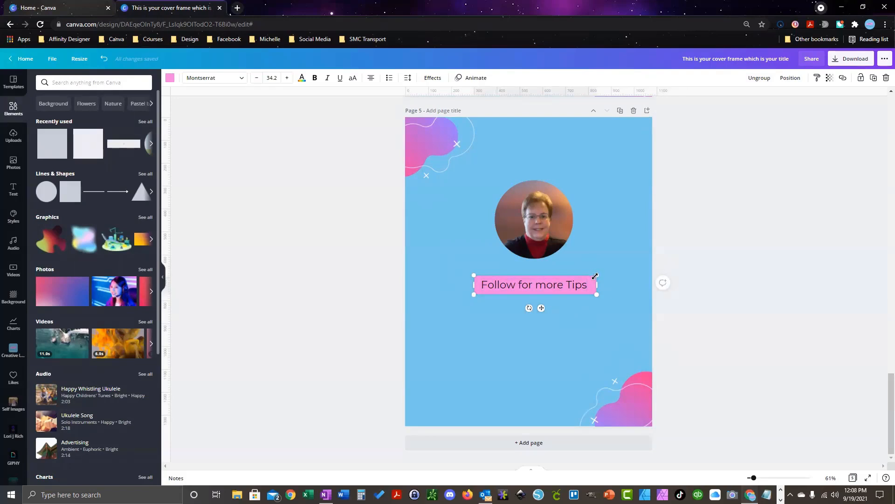
# Step: Shrink the grouped label slightly, place a copy below it, and erase the copy's text
pyautogui.moveTo(596, 276); pyautogui.dragTo(591, 277)
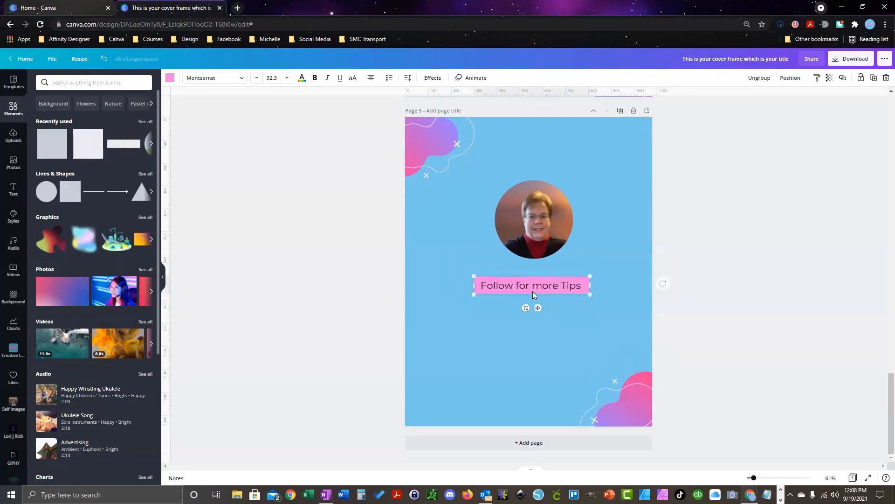
pyautogui.click(532, 291)
pyautogui.moveTo(532, 292); pyautogui.dragTo(538, 336)
pyautogui.click(581, 313)
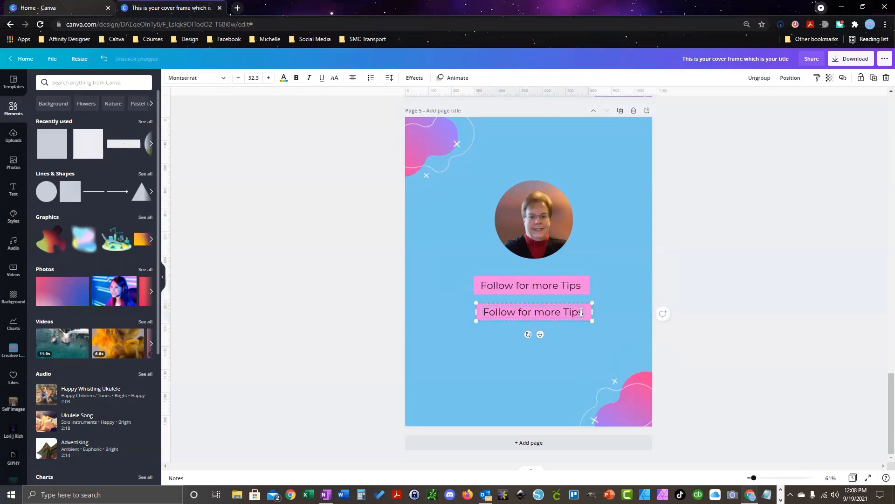
pyautogui.press('BackSpace')
pyautogui.press('BackSpace')
pyautogui.press('BackSpace')
pyautogui.press('BackSpace')
pyautogui.press('BackSpace')
pyautogui.press('BackSpace')
pyautogui.press('BackSpace')
pyautogui.press('BackSpace')
pyautogui.press('BackSpace')
pyautogui.press('BackSpace')
pyautogui.press('BackSpace')
pyautogui.press('BackSpace')
pyautogui.press('BackSpace')
pyautogui.press('BackSpace')
pyautogui.press('BackSpace')
pyautogui.press('BackSpace')
pyautogui.press('BackSpace')
pyautogui.press('BackSpace')
pyautogui.press('BackSpace')
pyautogui.write('@creativelad')
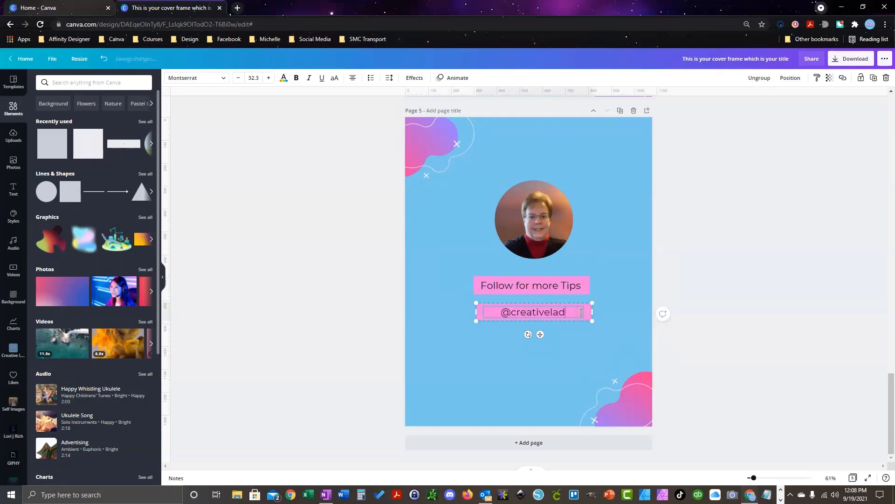
pyautogui.write('yboss')
pyautogui.click(583, 349)
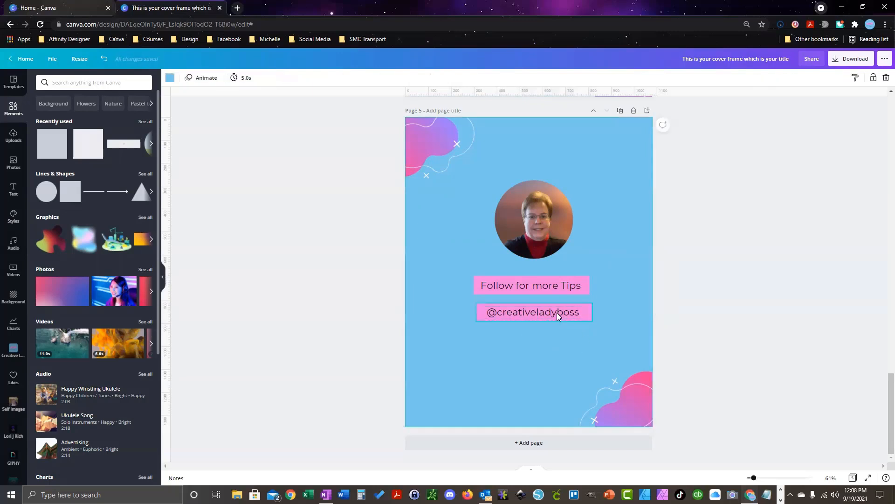
pyautogui.click(553, 316)
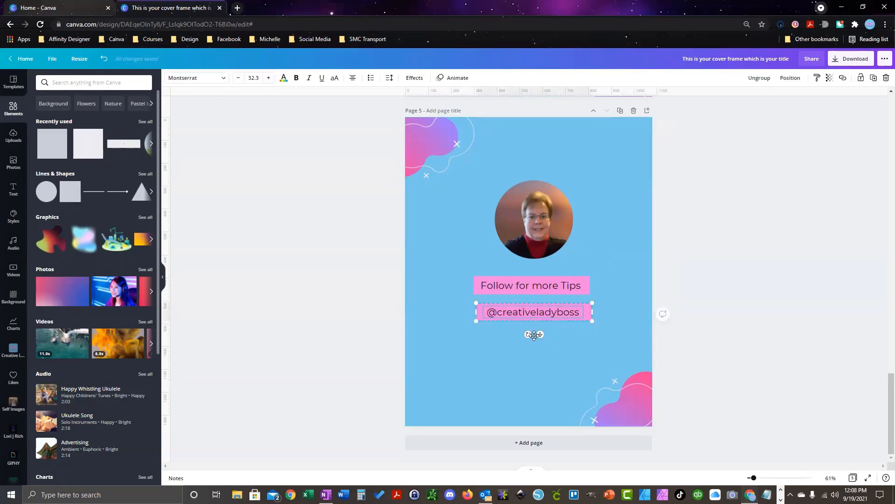
pyautogui.moveTo(540, 335); pyautogui.dragTo(519, 331)
pyautogui.click(535, 291)
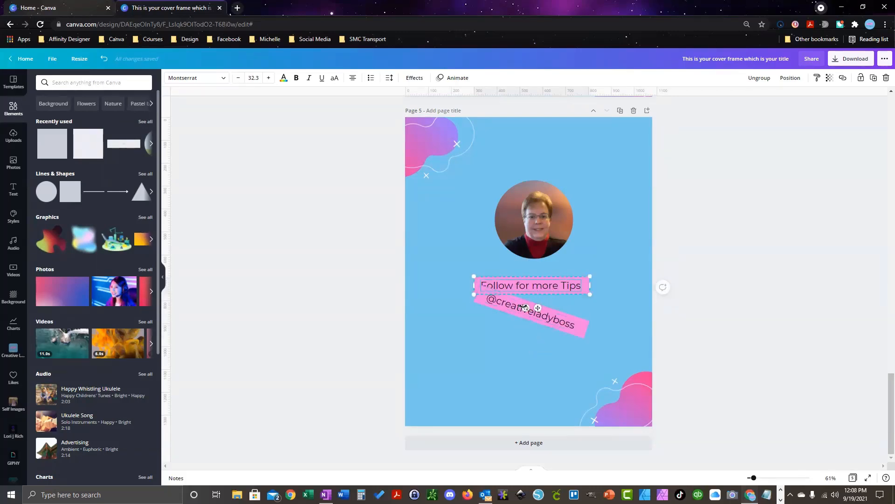
pyautogui.moveTo(524, 307)
pyautogui.mouseDown()
pyautogui.moveTo(524, 299)
pyautogui.moveTo(525, 308)
pyautogui.mouseUp()
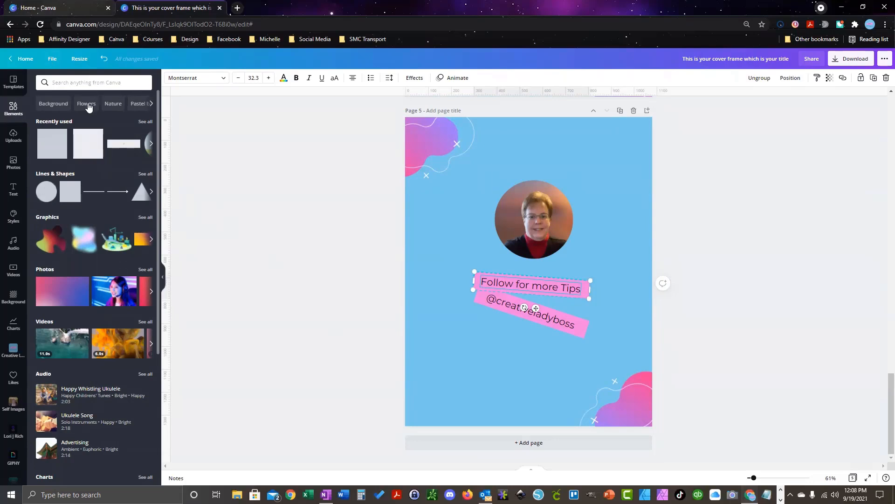
# Step: Add the pink ribbon from recently used elements to page 5, then delete it
pyautogui.click(145, 122)
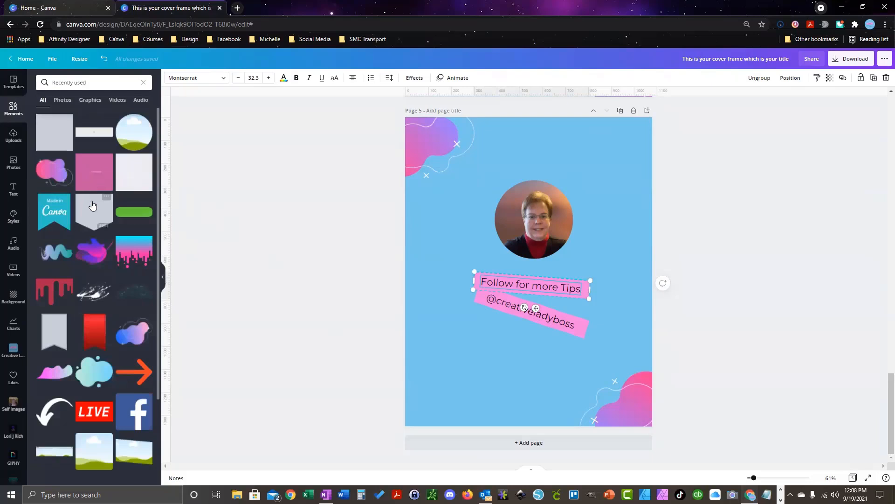
pyautogui.scroll(-6, 93, 205)
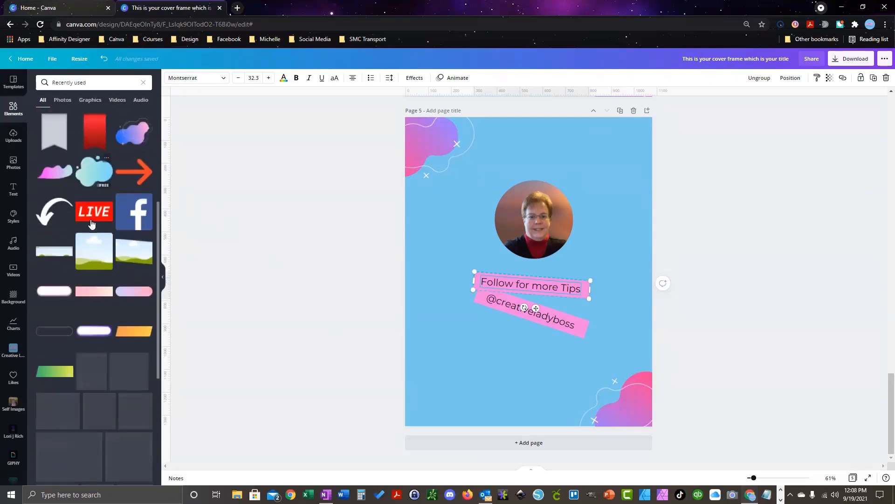
pyautogui.scroll(-15, 91, 224)
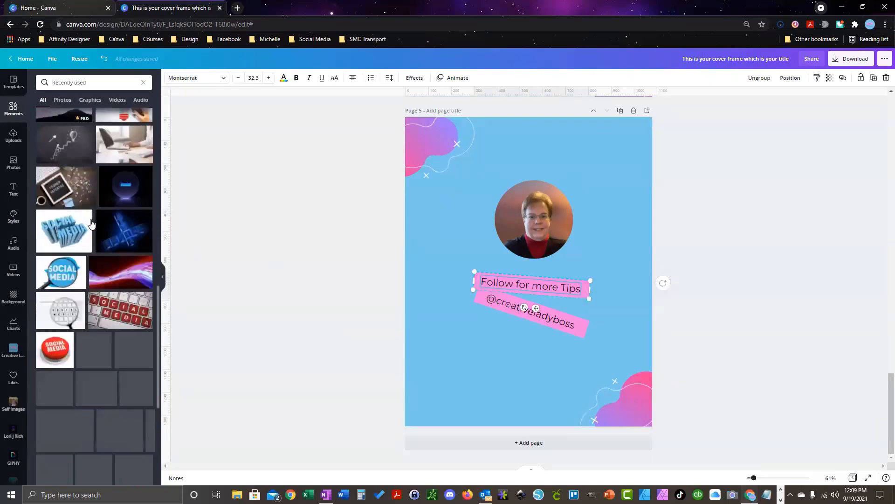
pyautogui.scroll(-6, 92, 224)
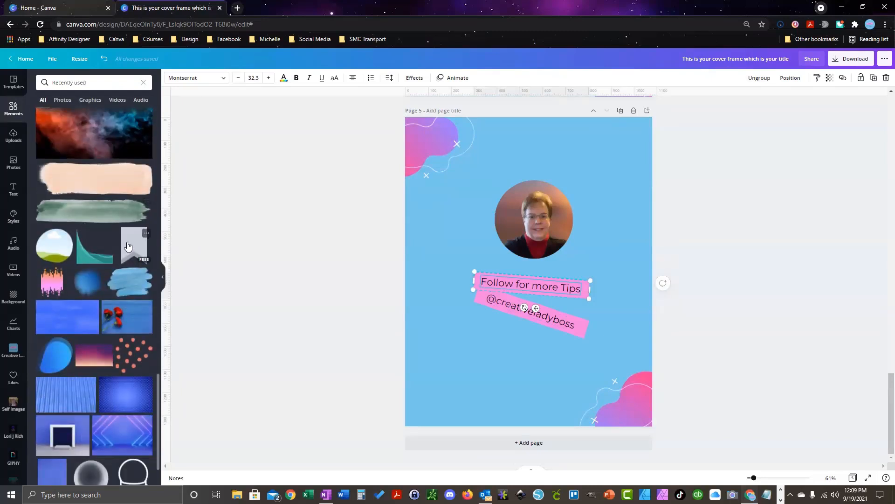
pyautogui.click(128, 246)
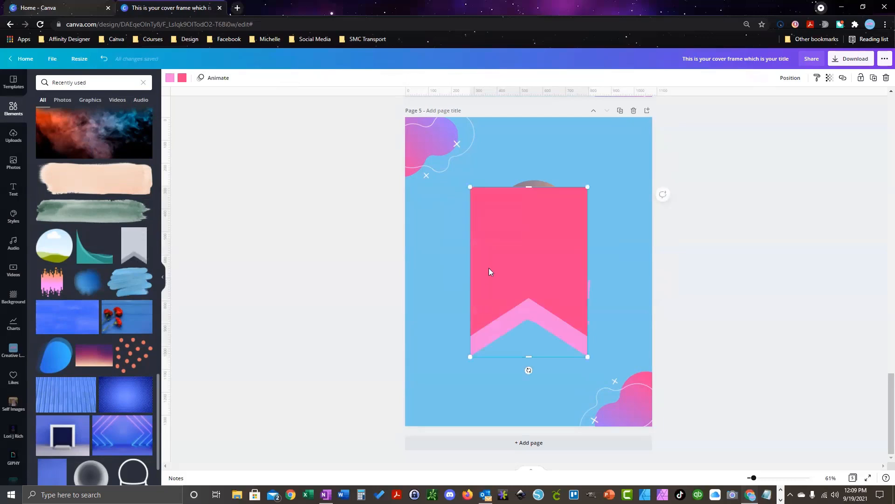
pyautogui.press('Delete')
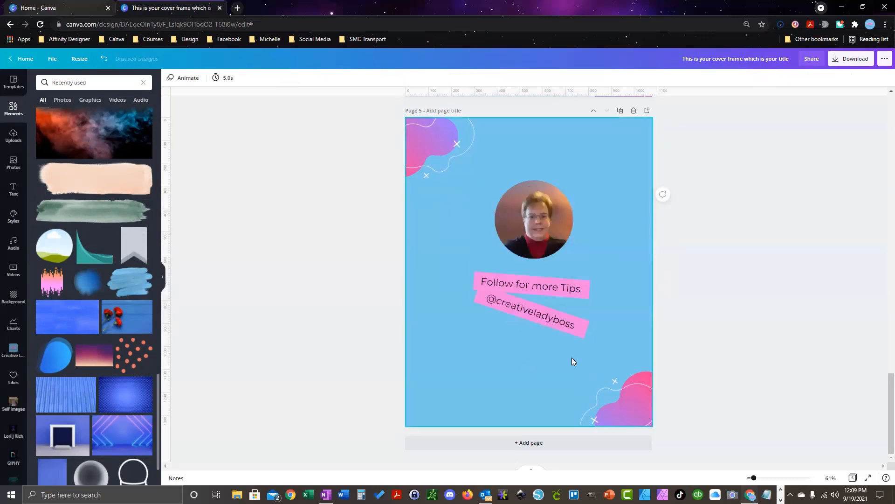
# Step: Clear the recently used search and show the full Lines & Shapes collection
pyautogui.scroll(15, 144, 272)
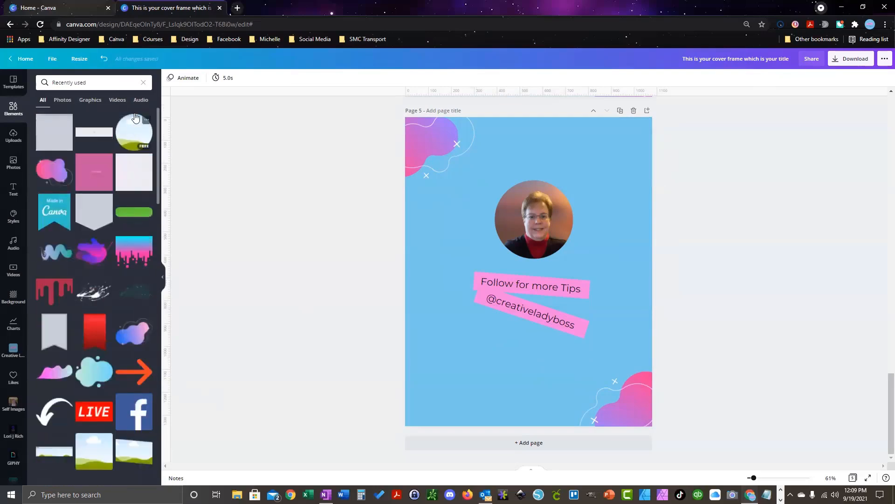
pyautogui.click(144, 82)
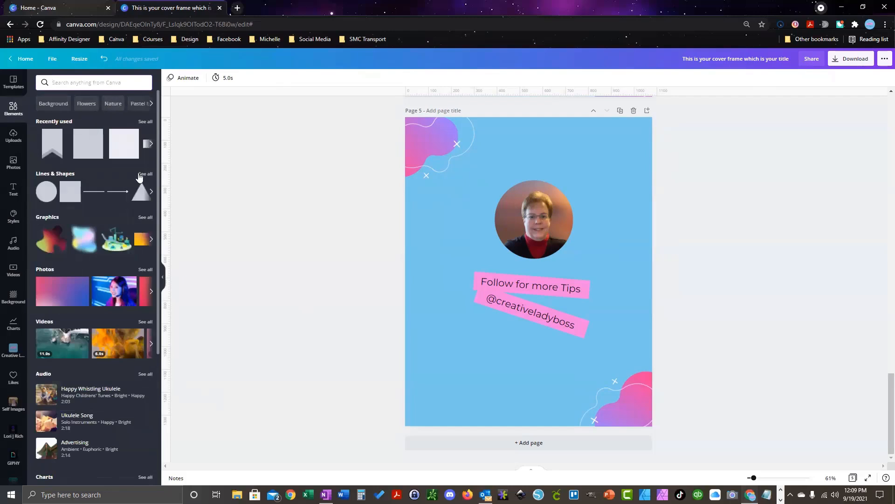
pyautogui.click(144, 174)
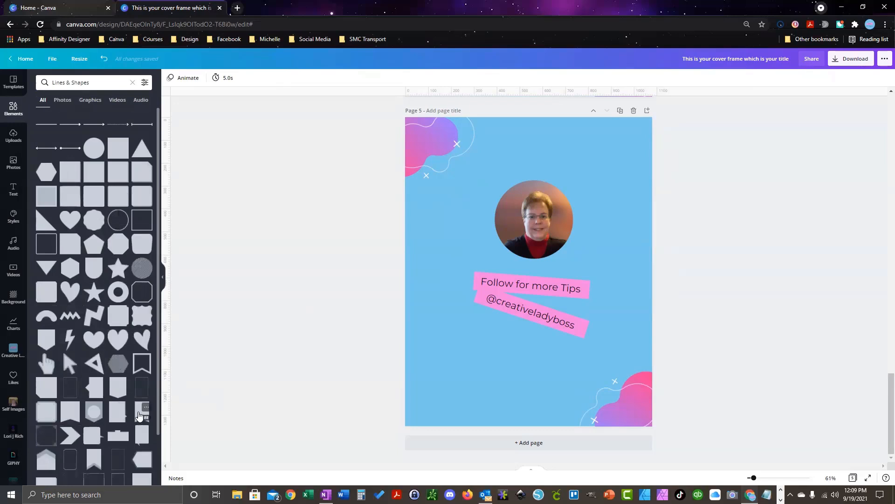
# Step: Add a bookmark banner shape with a lavender accent, shrunk to about 70 × 102 near page 5's bottom
pyautogui.click(139, 413)
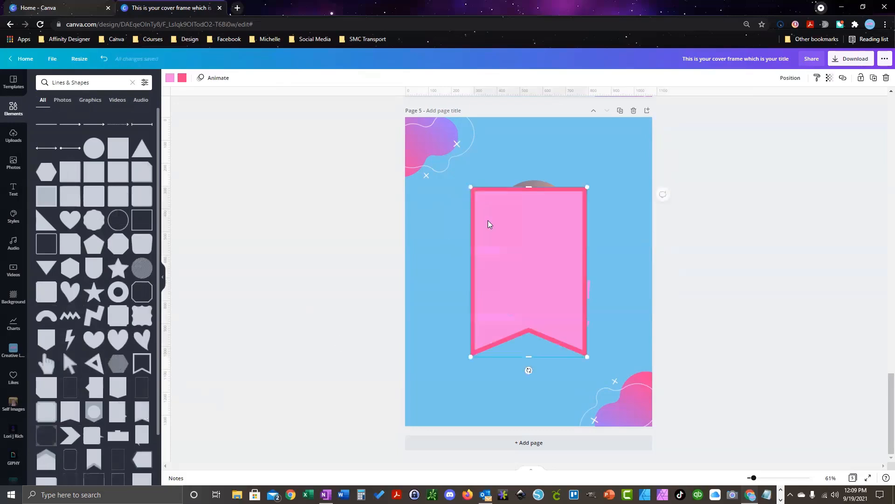
pyautogui.moveTo(583, 191); pyautogui.dragTo(499, 316)
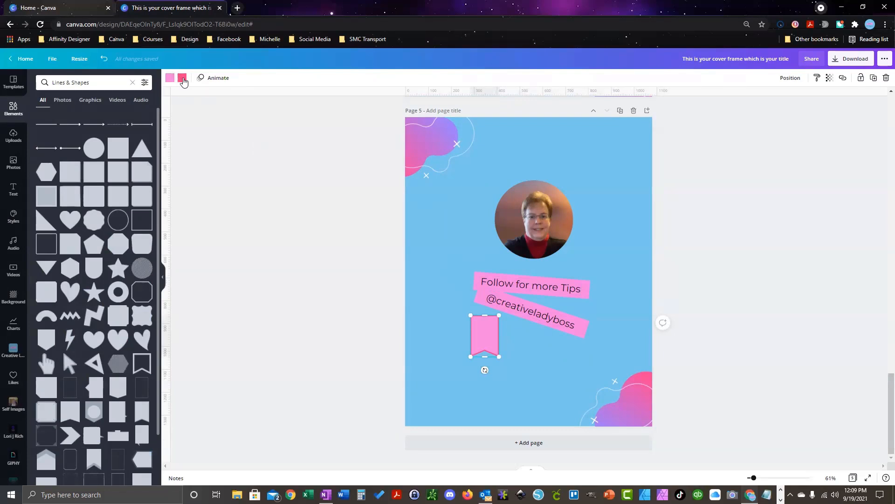
pyautogui.click(169, 78)
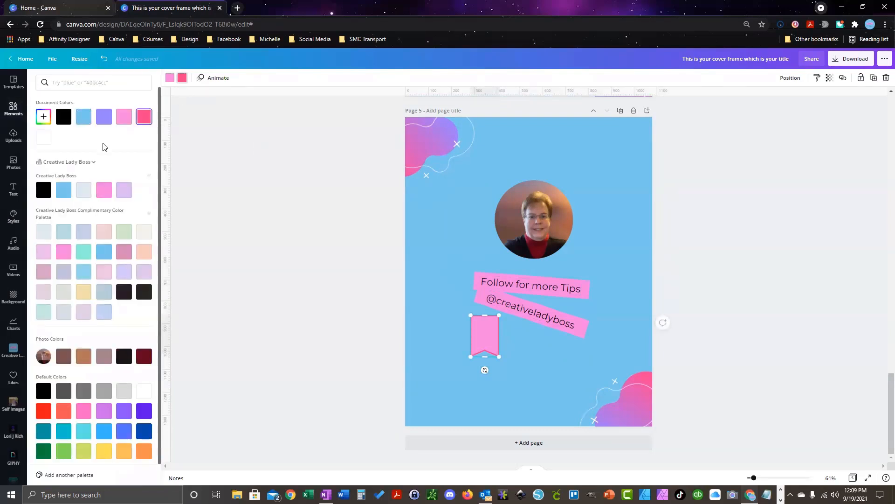
pyautogui.click(124, 190)
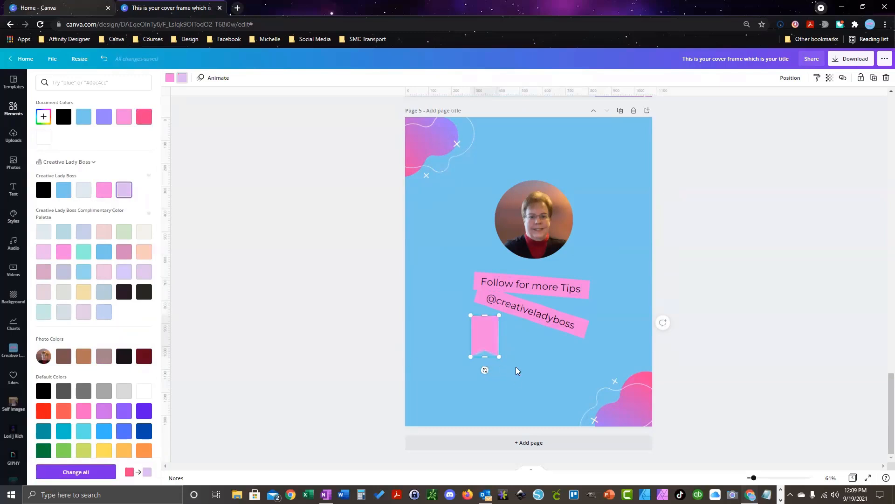
pyautogui.moveTo(497, 354); pyautogui.dragTo(566, 433)
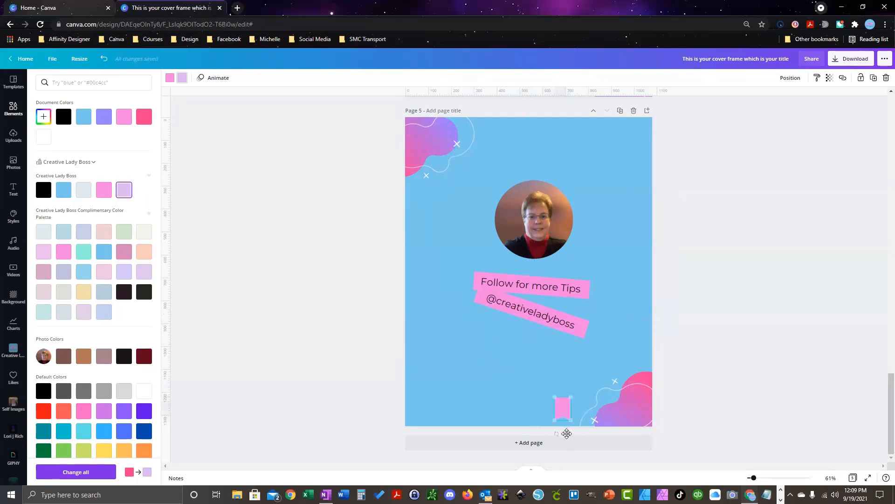
pyautogui.click(536, 287)
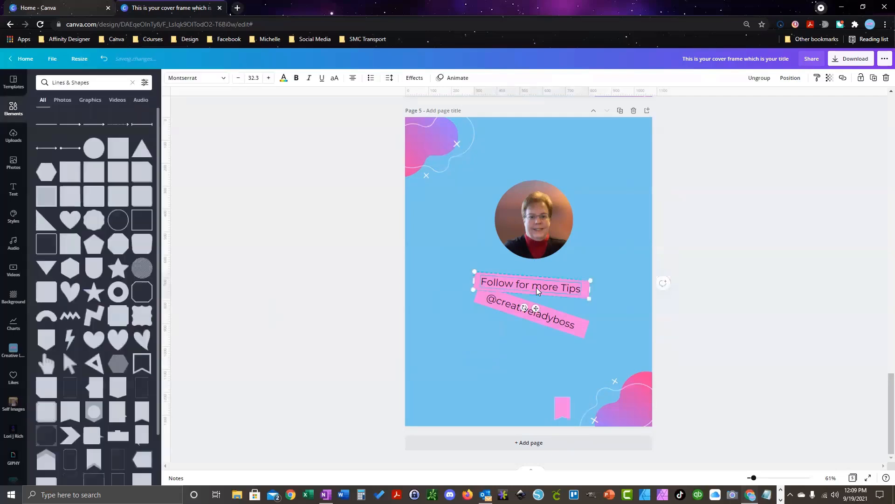
# Step: Copy the Follow for more Tips label to the page bottom and retype it as 'Save this for later'
pyautogui.moveTo(536, 287); pyautogui.dragTo(502, 406)
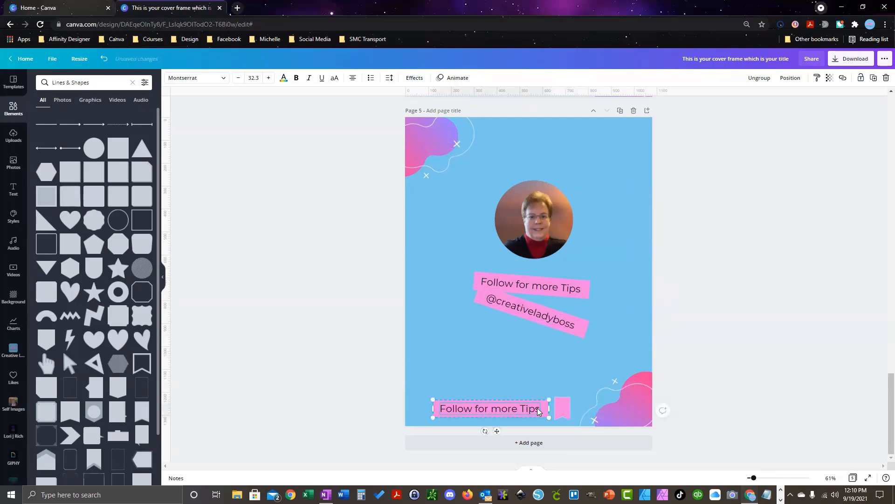
pyautogui.doubleClick(539, 409)
pyautogui.press('BackSpace')
pyautogui.press('BackSpace')
pyautogui.press('BackSpace')
pyautogui.press('BackSpace')
pyautogui.press('BackSpace')
pyautogui.press('BackSpace')
pyautogui.press('BackSpace')
pyautogui.press('BackSpace')
pyautogui.press('BackSpace')
pyautogui.press('BackSpace')
pyautogui.press('BackSpace')
pyautogui.press('BackSpace')
pyautogui.press('BackSpace')
pyautogui.press('BackSpace')
pyautogui.press('BackSpace')
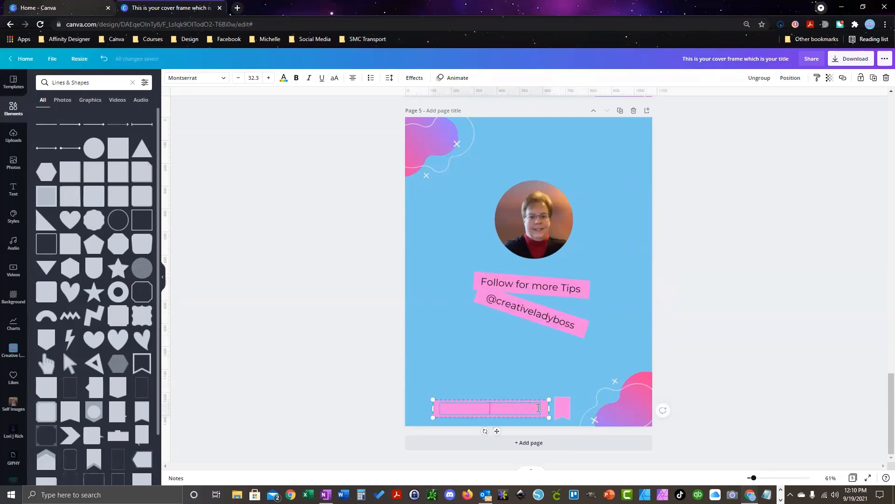
pyautogui.write('Save this for later')
# Step: Shrink the pink bookmark and align the Save this for later label beside it
pyautogui.click(564, 385)
pyautogui.click(563, 409)
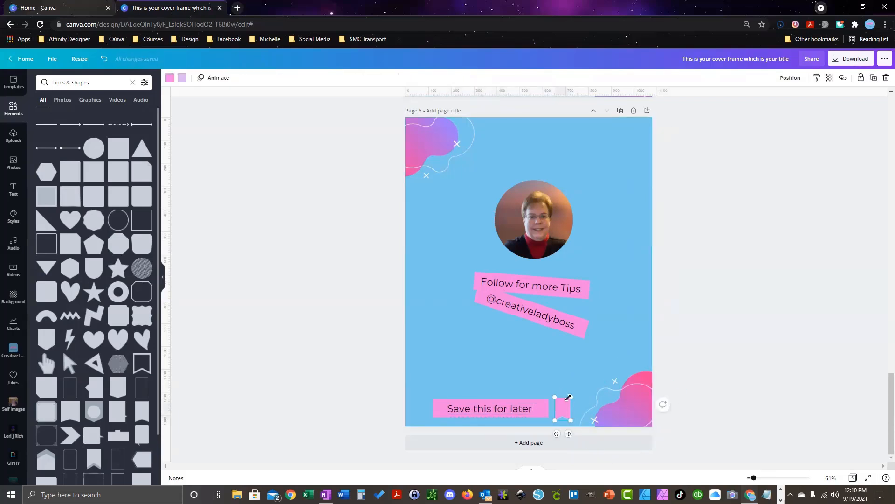
pyautogui.moveTo(573, 397); pyautogui.dragTo(542, 401)
pyautogui.click(532, 415)
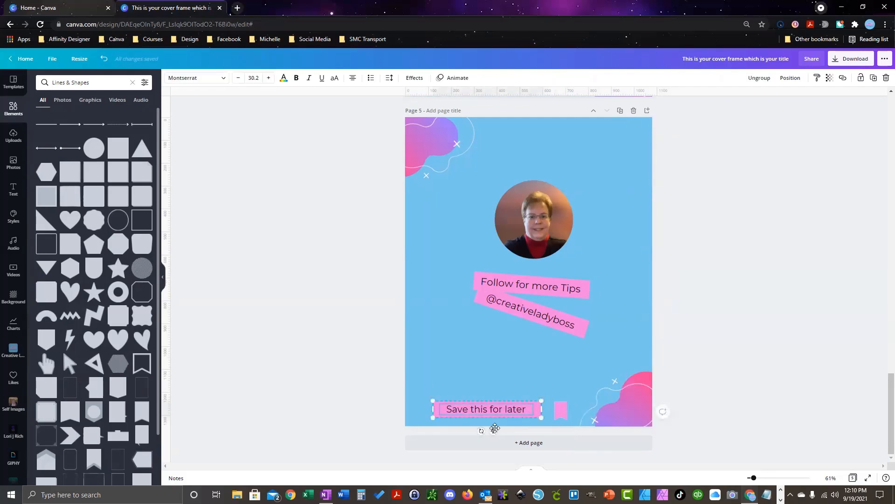
pyautogui.moveTo(496, 430); pyautogui.dragTo(500, 431)
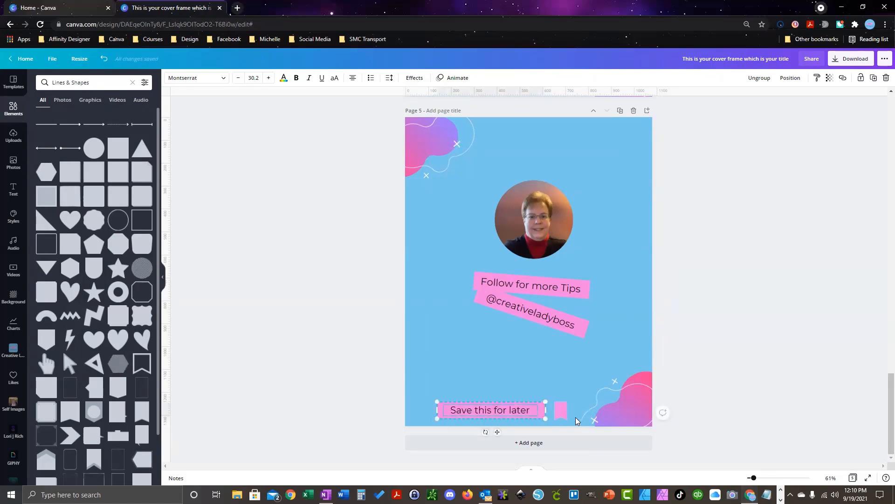
pyautogui.moveTo(575, 416); pyautogui.dragTo(385, 392)
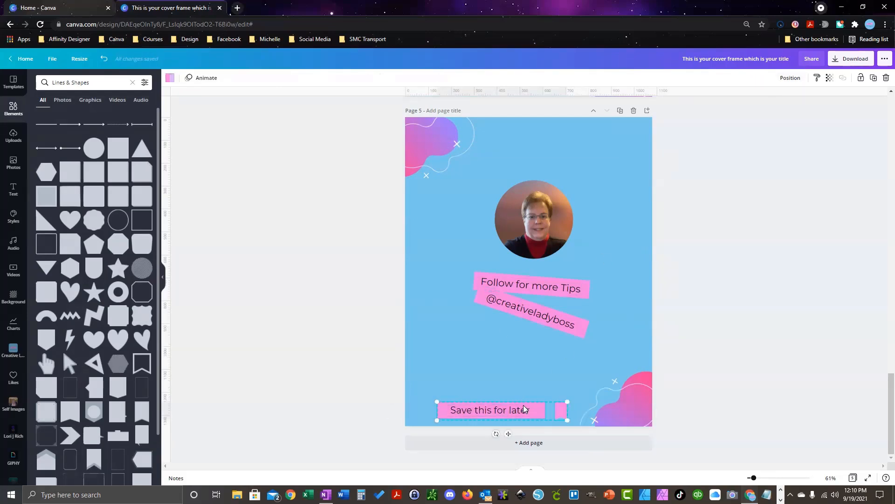
# Step: Ungroup, regroup the Save this for later text with the bookmark, and shrink them to text size 22
pyautogui.click(530, 384)
pyautogui.click(530, 412)
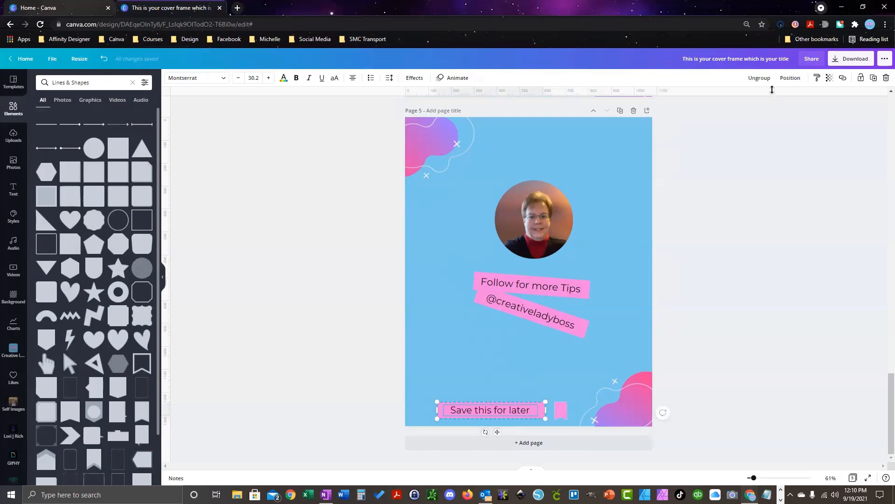
pyautogui.click(759, 78)
pyautogui.click(575, 419)
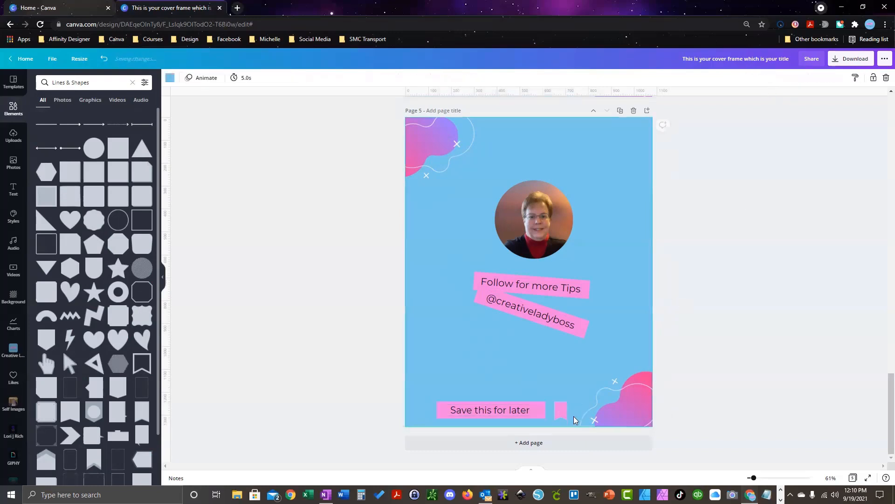
pyautogui.moveTo(575, 424); pyautogui.dragTo(397, 394)
pyautogui.click(763, 78)
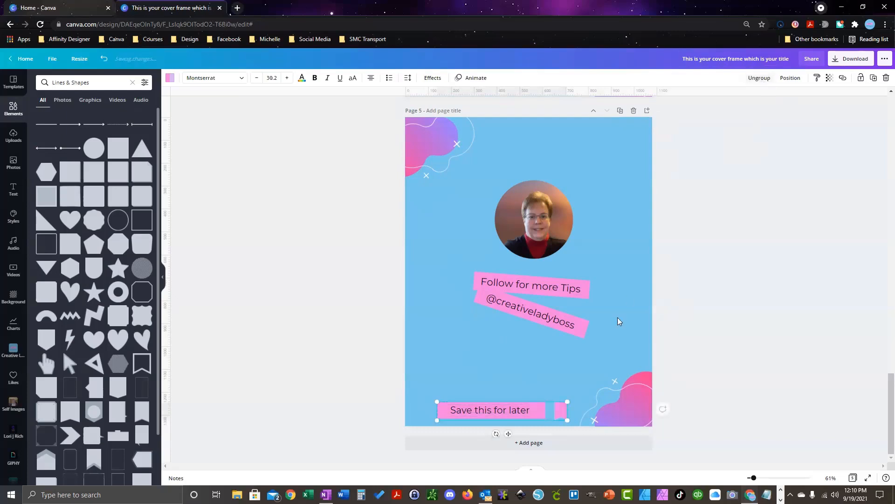
pyautogui.moveTo(559, 402); pyautogui.dragTo(529, 416)
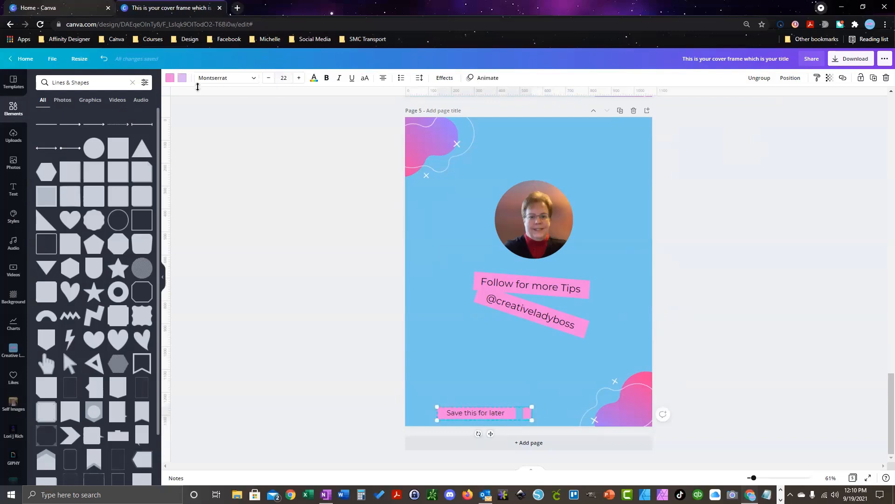
# Step: Change the bookmark's colour to white
pyautogui.click(169, 78)
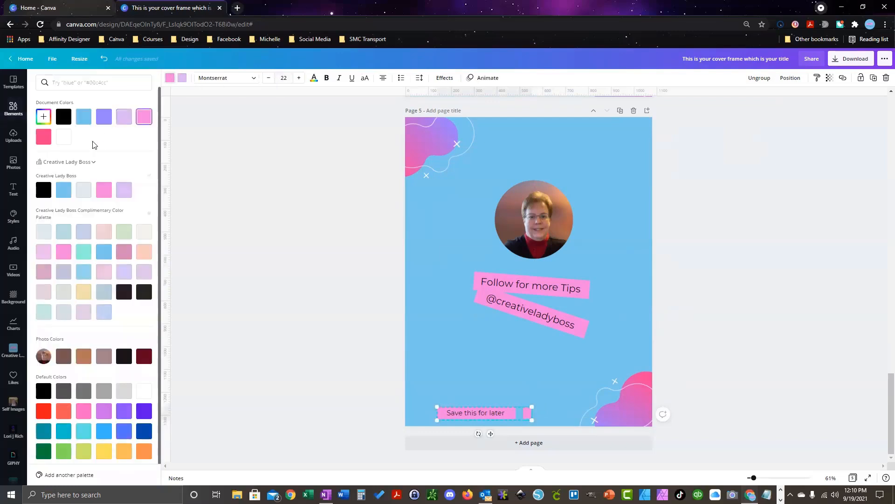
pyautogui.click(64, 136)
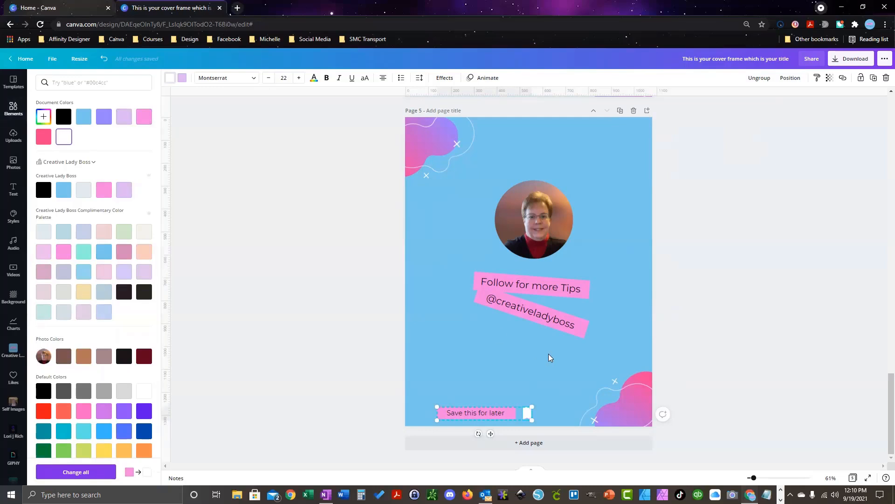
pyautogui.press('Escape')
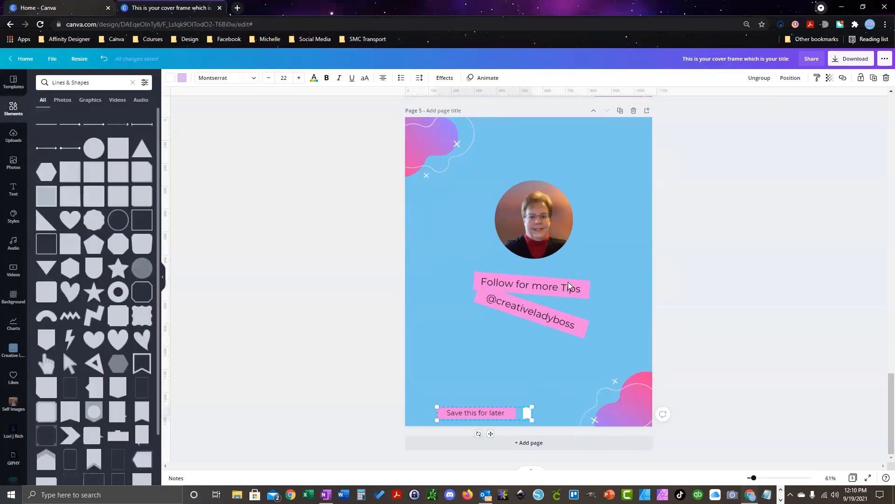
pyautogui.scroll(5, 581, 286)
pyautogui.scroll(18, 580, 285)
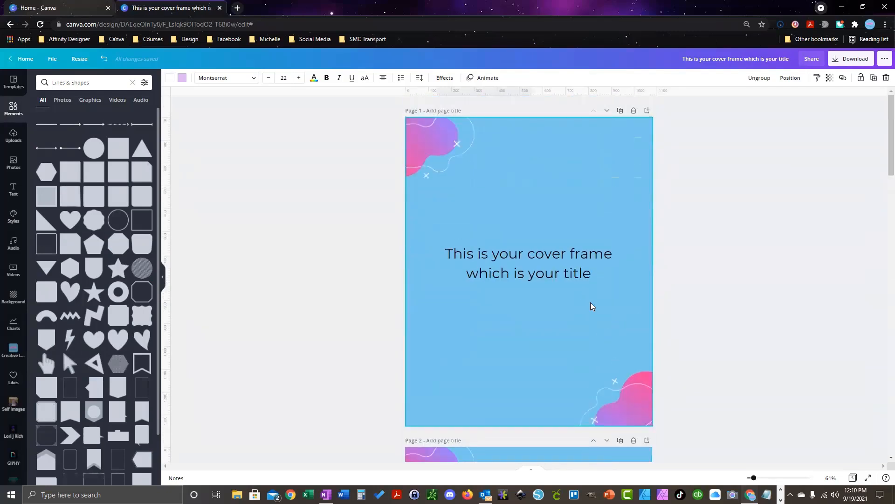
# Step: Search for 'arrow' and add a shrunk orange arrow to page 1's bottom-right corner
pyautogui.scroll(-6, 595, 301)
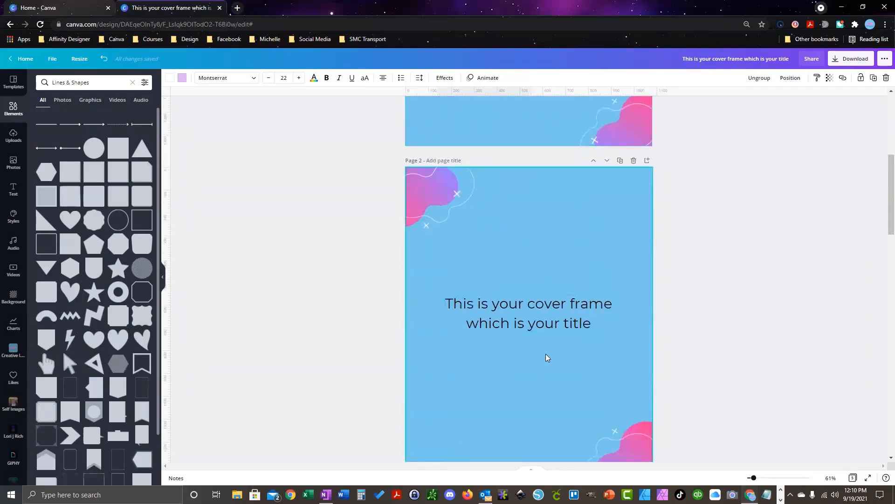
pyautogui.scroll(3, 575, 320)
pyautogui.scroll(3, 576, 320)
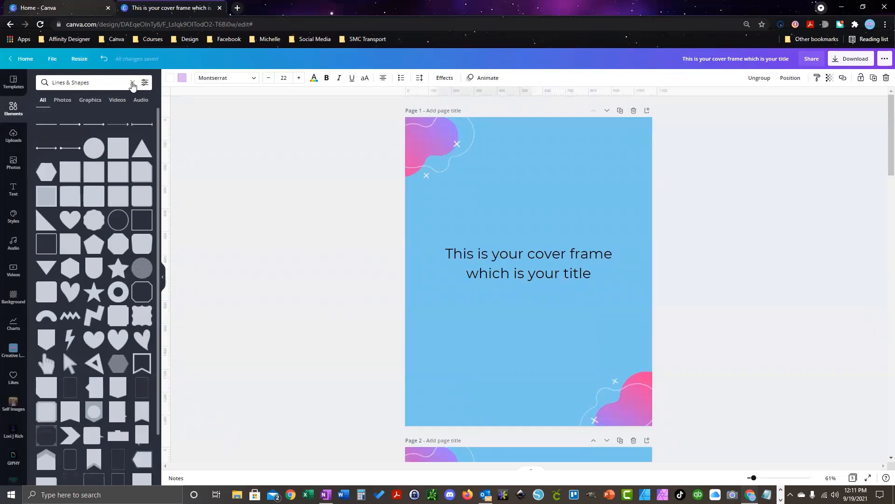
pyautogui.click(132, 83)
pyautogui.write('arrow')
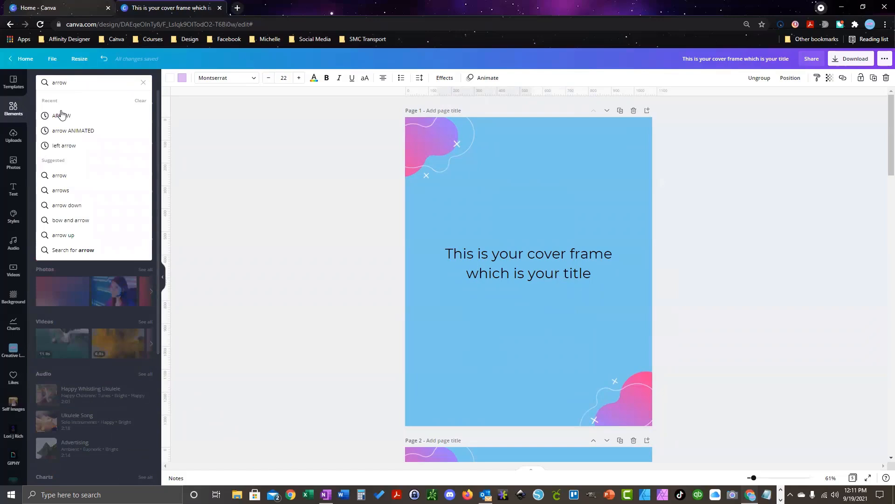
pyautogui.click(61, 115)
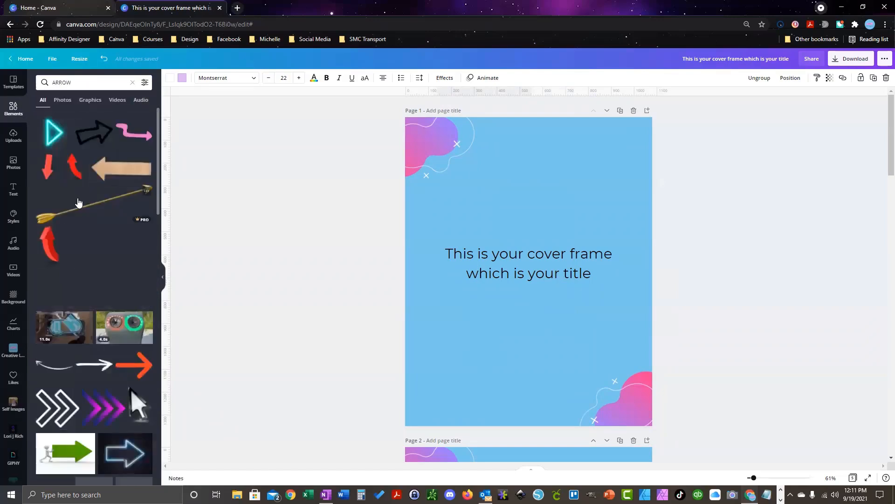
pyautogui.click(135, 369)
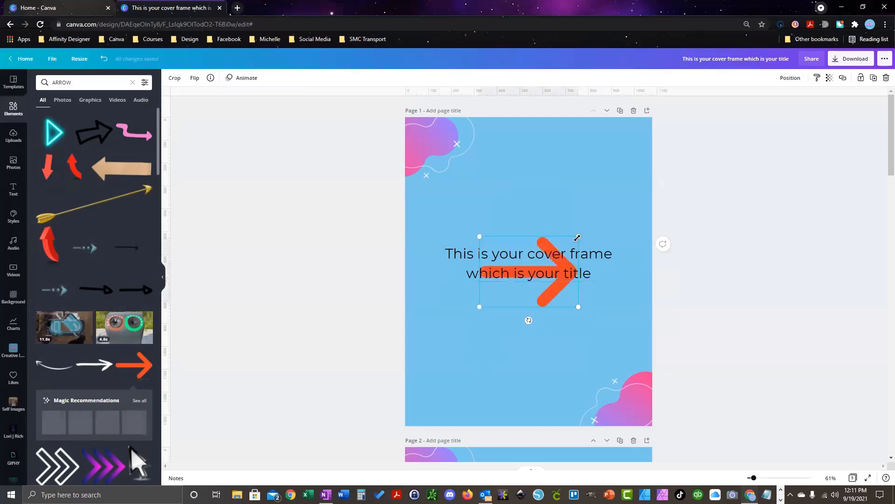
pyautogui.moveTo(578, 237); pyautogui.dragTo(634, 441)
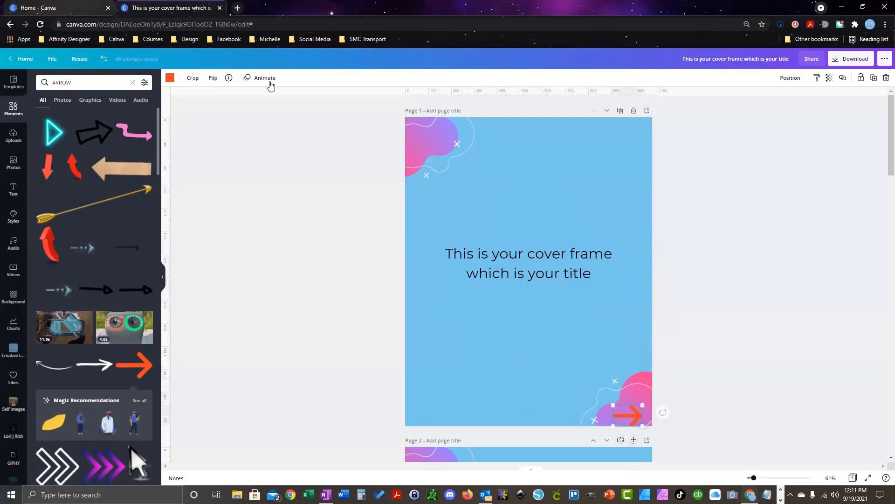
# Step: Make the arrow black and shrink it slightly
pyautogui.click(169, 78)
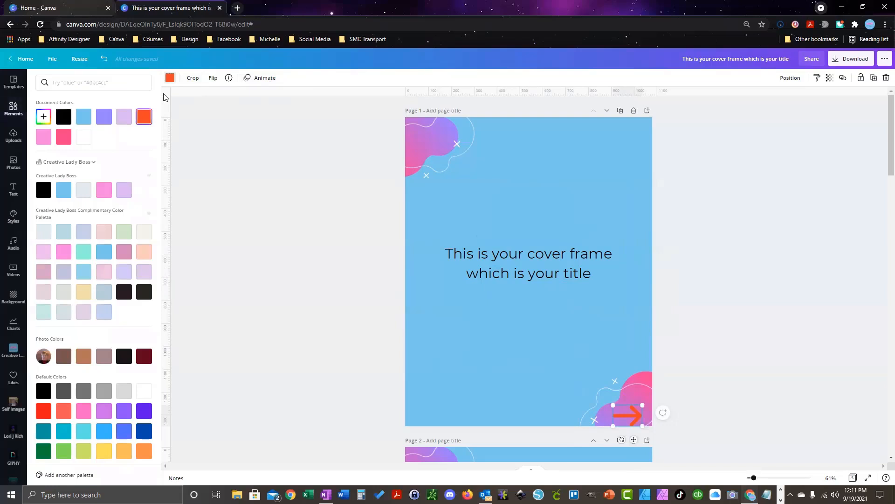
pyautogui.click(64, 117)
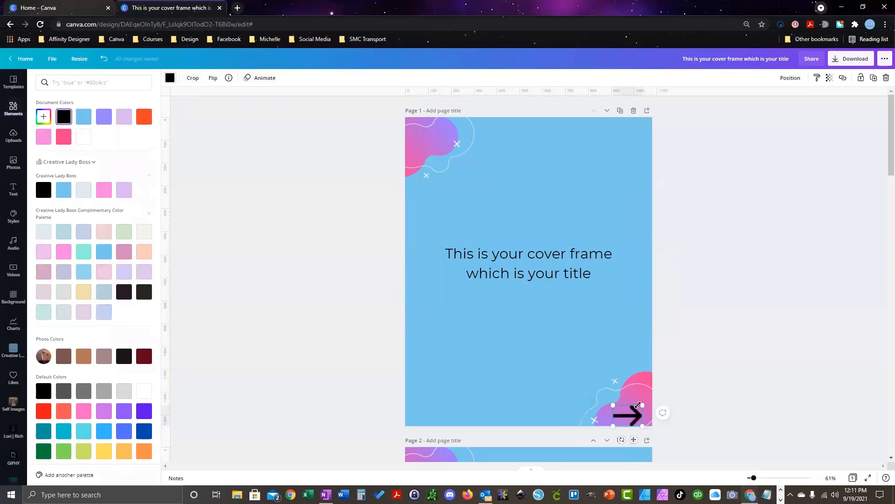
pyautogui.moveTo(643, 407)
pyautogui.mouseDown()
pyautogui.moveTo(627, 420)
pyautogui.moveTo(638, 416)
pyautogui.mouseUp()
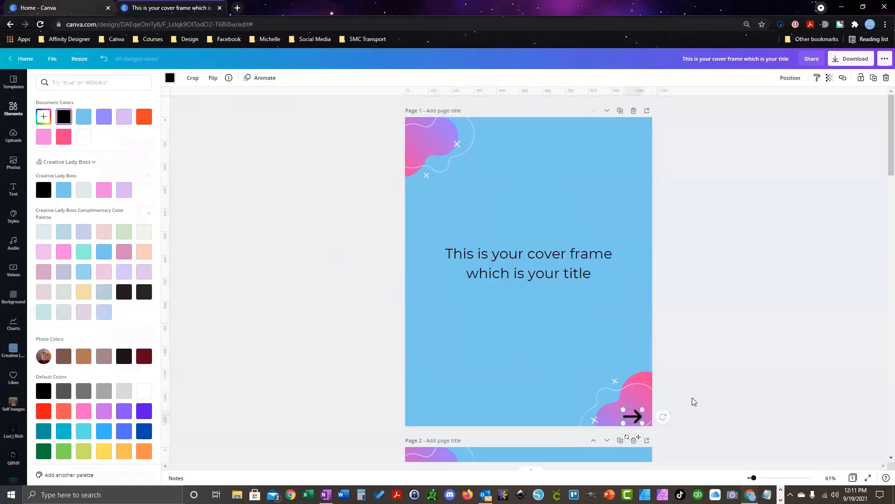
# Step: Paste the black arrow onto the bottom-right blobs of pages 3 and 4
pyautogui.scroll(-5, 655, 331)
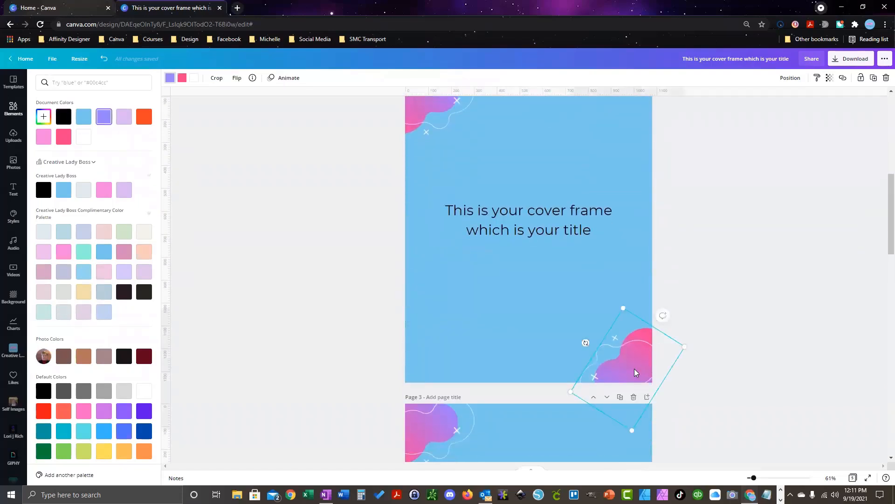
pyautogui.scroll(-5, 634, 371)
pyautogui.click(636, 333)
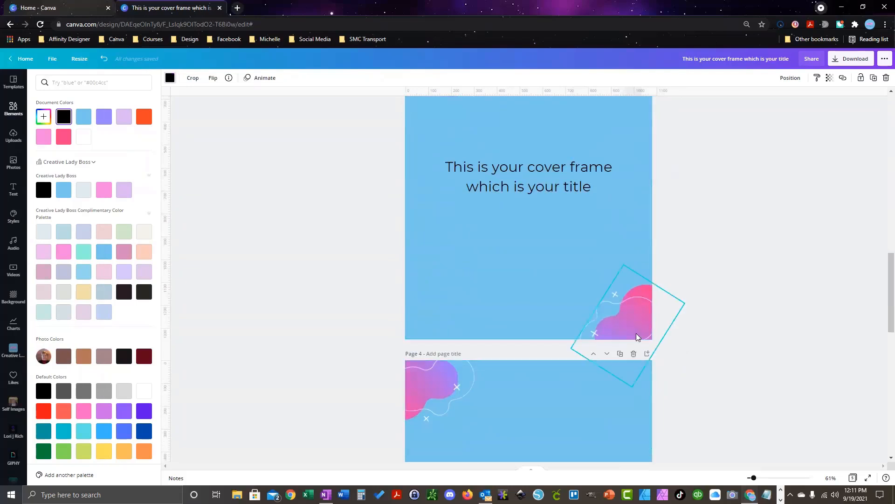
pyautogui.scroll(-3, 674, 409)
pyautogui.scroll(2, 674, 409)
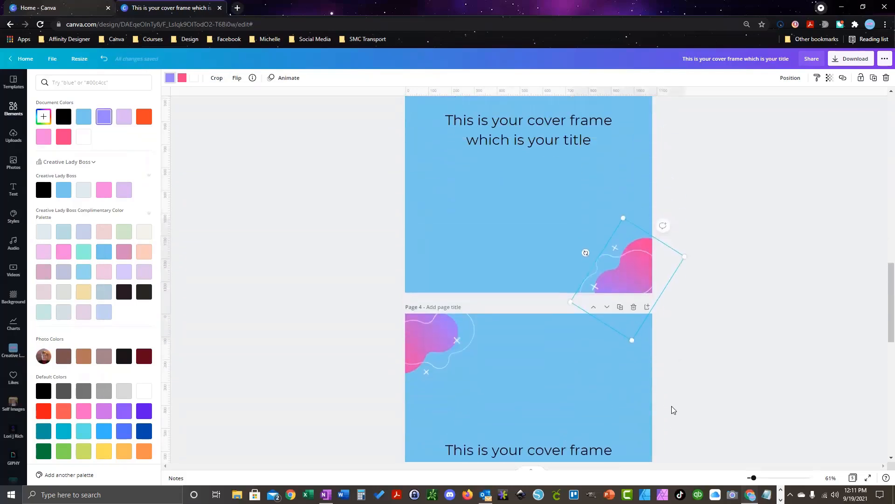
pyautogui.hotkey('ctrl', 'v')
pyautogui.scroll(-5, 672, 398)
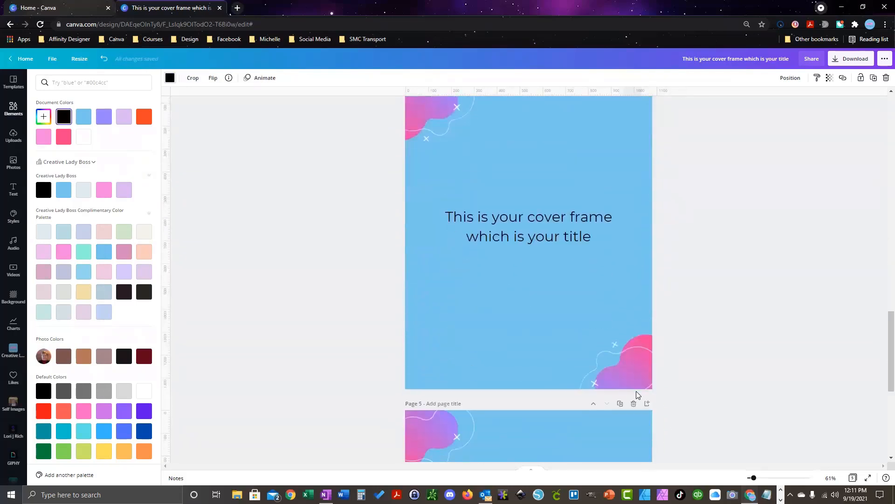
pyautogui.hotkey('ctrl', 'v')
pyautogui.scroll(-7, 716, 407)
pyautogui.scroll(18, 716, 407)
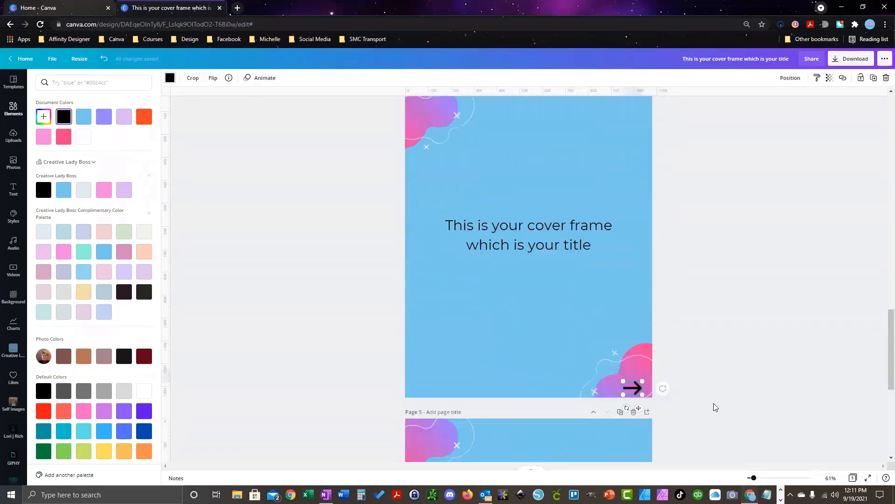
pyautogui.scroll(9, 716, 407)
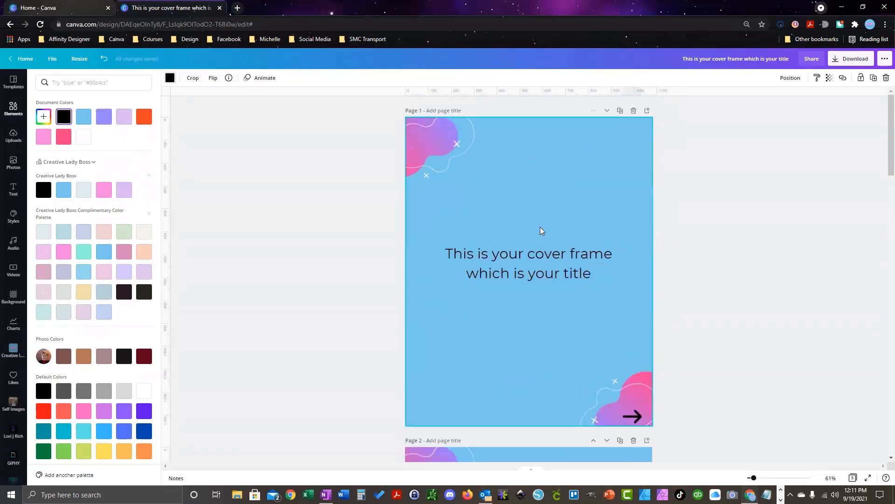
# Step: Add a body text box reading '1/5' in page 1's top-right corner
pyautogui.click(13, 190)
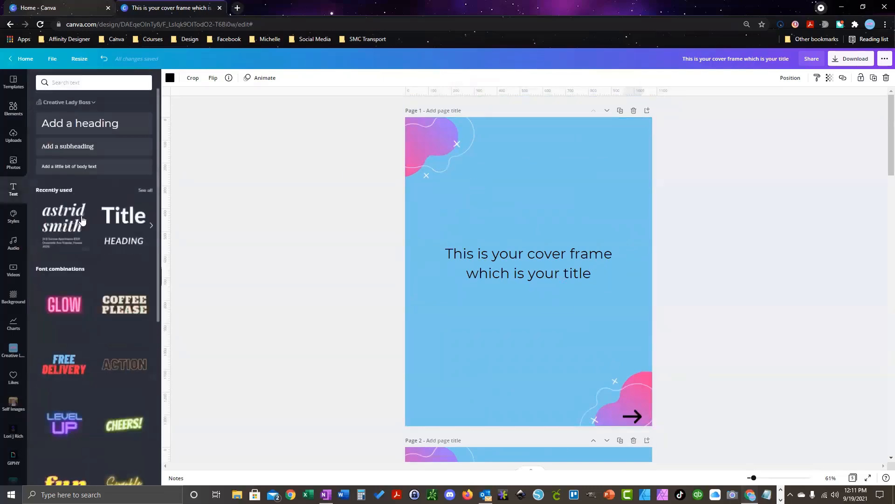
pyautogui.click(75, 167)
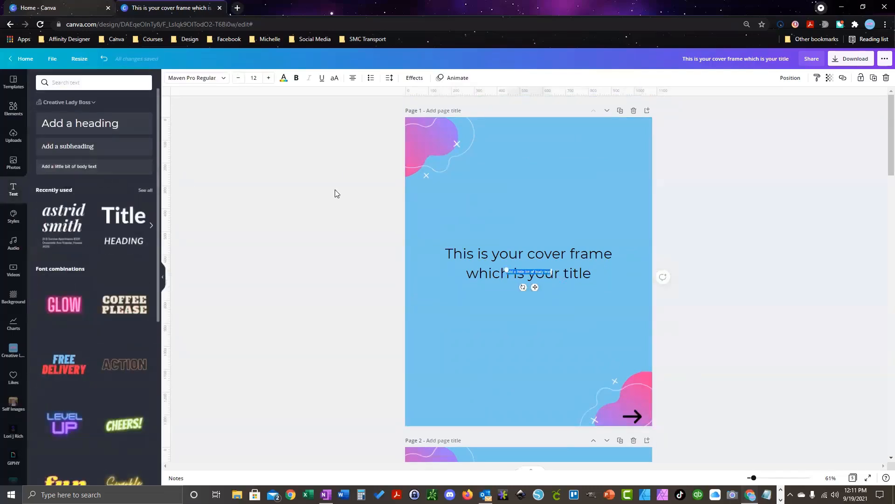
pyautogui.moveTo(536, 279); pyautogui.dragTo(587, 187)
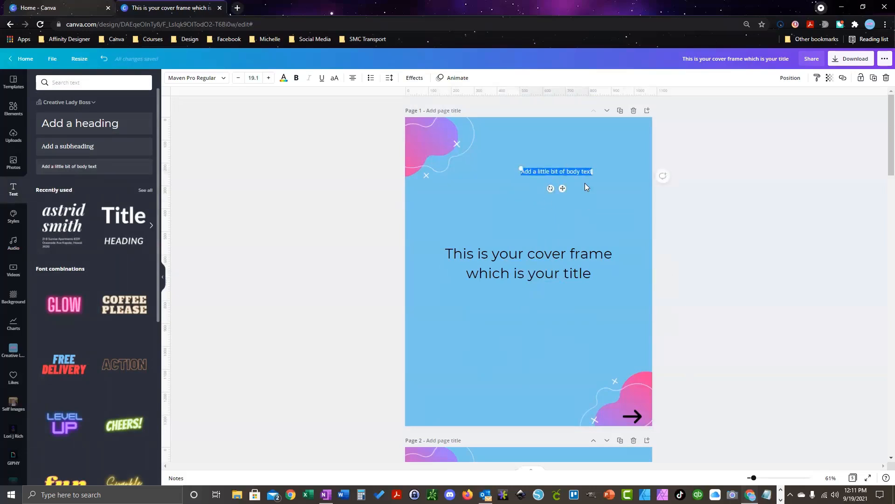
pyautogui.press('BackSpace')
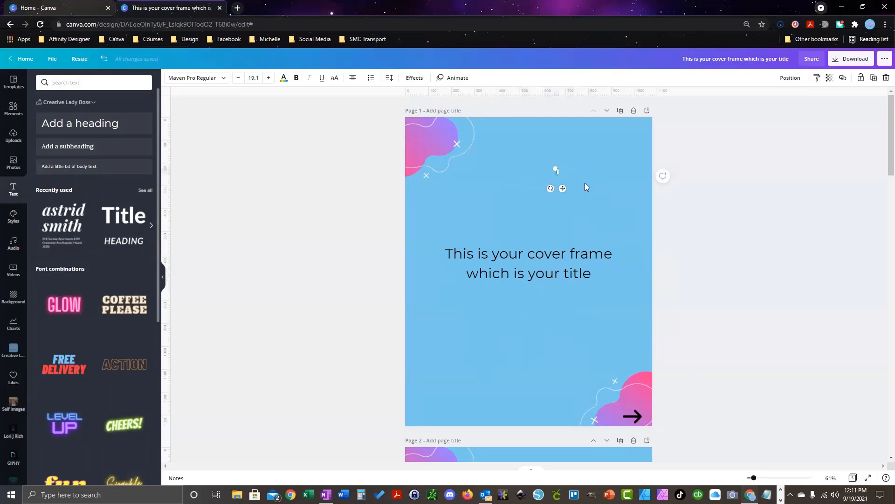
pyautogui.write('1/5')
pyautogui.moveTo(563, 187); pyautogui.dragTo(641, 148)
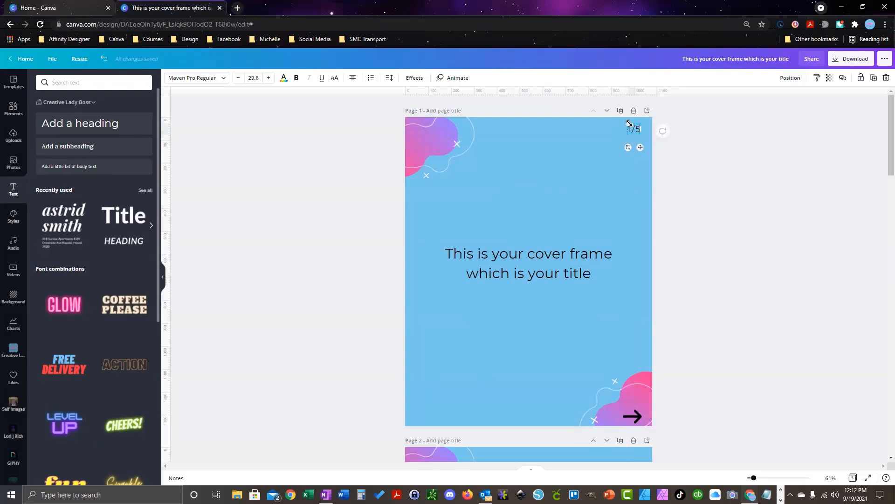
# Step: Paste the 1/5 counter onto pages 2, 4 and 5
pyautogui.click(631, 214)
pyautogui.click(636, 131)
pyautogui.scroll(-6, 613, 286)
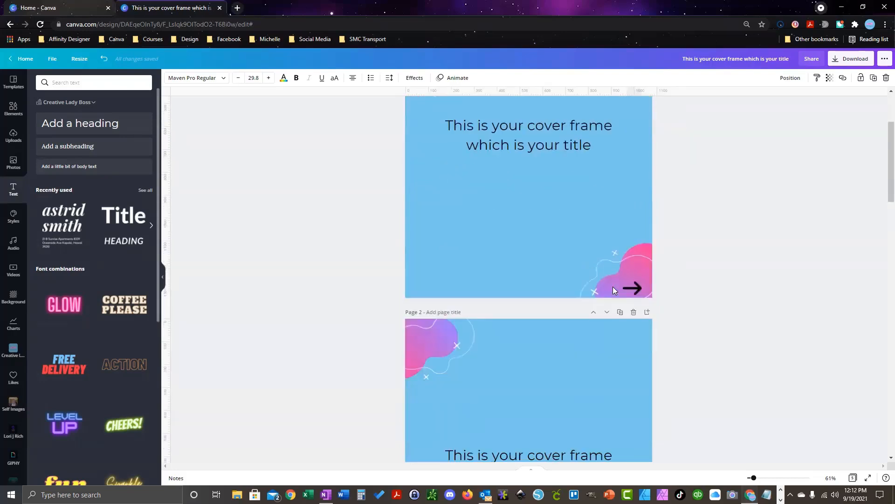
pyautogui.click(637, 178)
pyautogui.write('1/5')
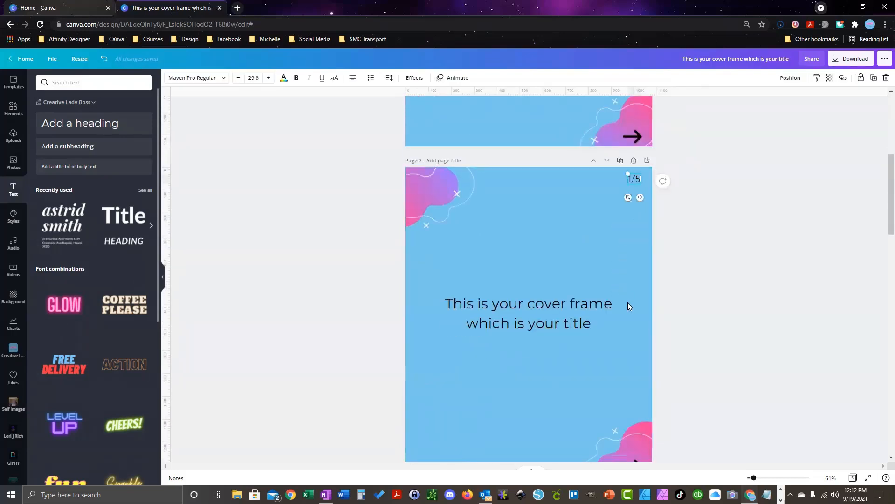
pyautogui.scroll(-5, 628, 303)
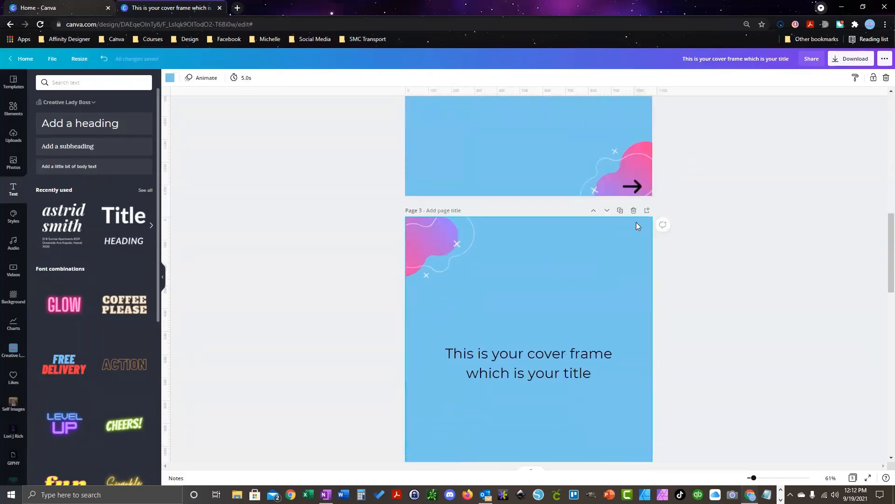
pyautogui.scroll(-6, 652, 345)
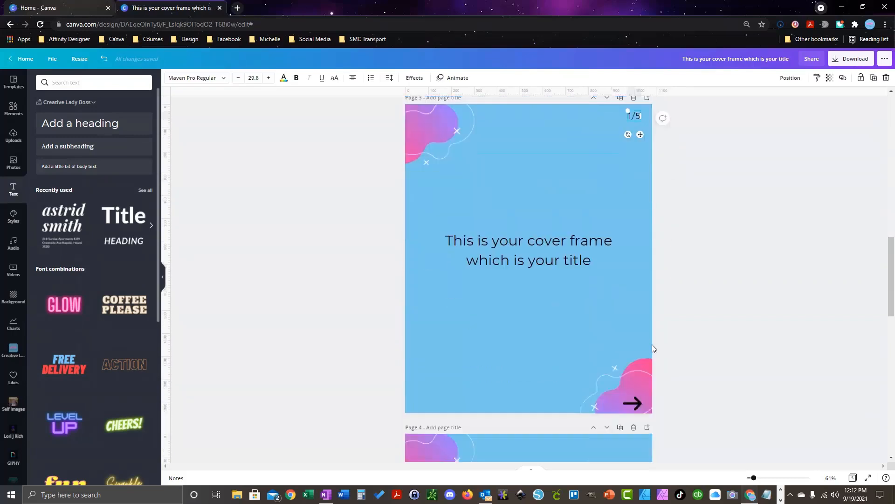
pyautogui.click(643, 229)
pyautogui.hotkey('ctrl', 'v')
pyautogui.scroll(-1, 645, 313)
pyautogui.scroll(-6, 646, 309)
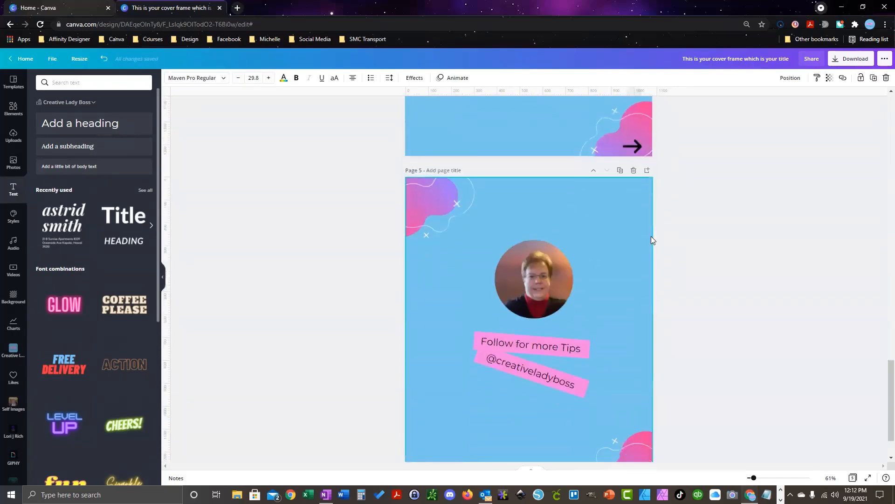
pyautogui.click(638, 187)
pyautogui.write('1/5')
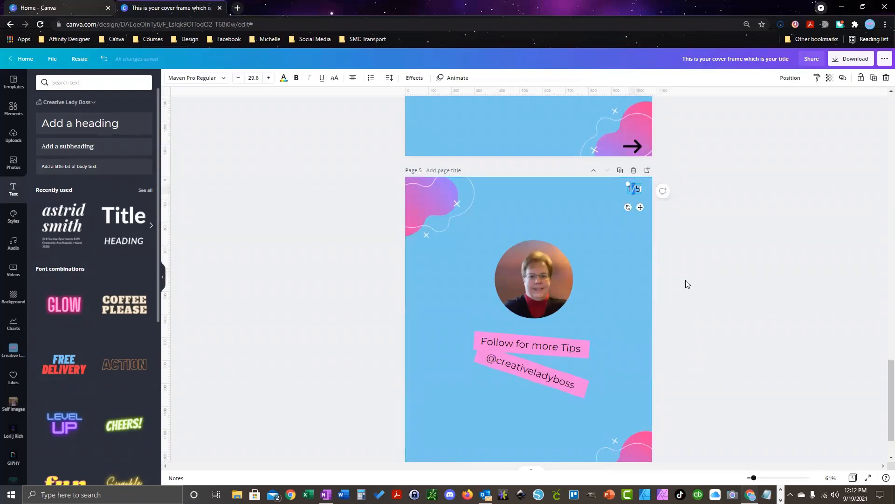
# Step: Renumber the pasted counters to 5/5, 4/5 and 2/5
pyautogui.write('5')
pyautogui.scroll(8, 640, 257)
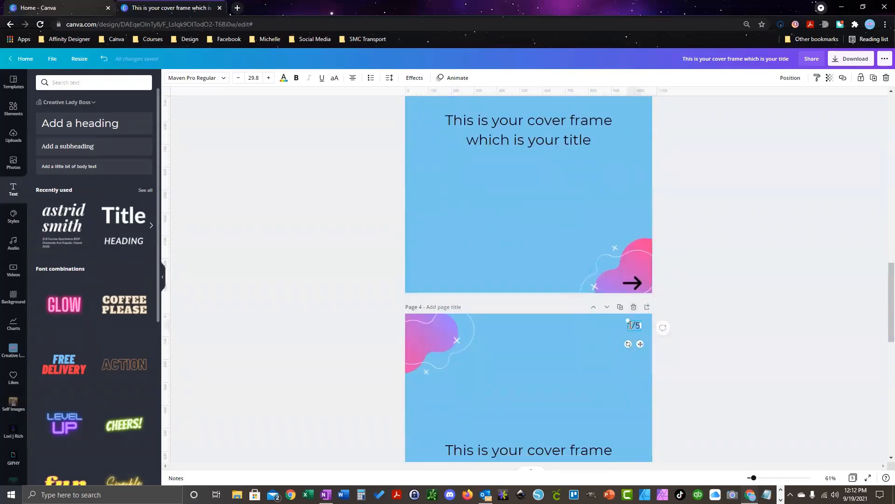
pyautogui.write('4')
pyautogui.press('Delete')
pyautogui.write('/')
pyautogui.scroll(6, 612, 270)
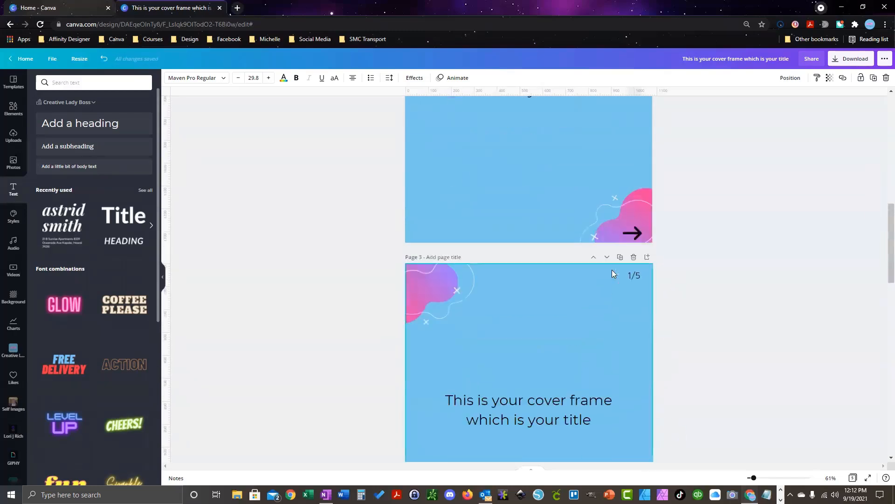
pyautogui.click(633, 275)
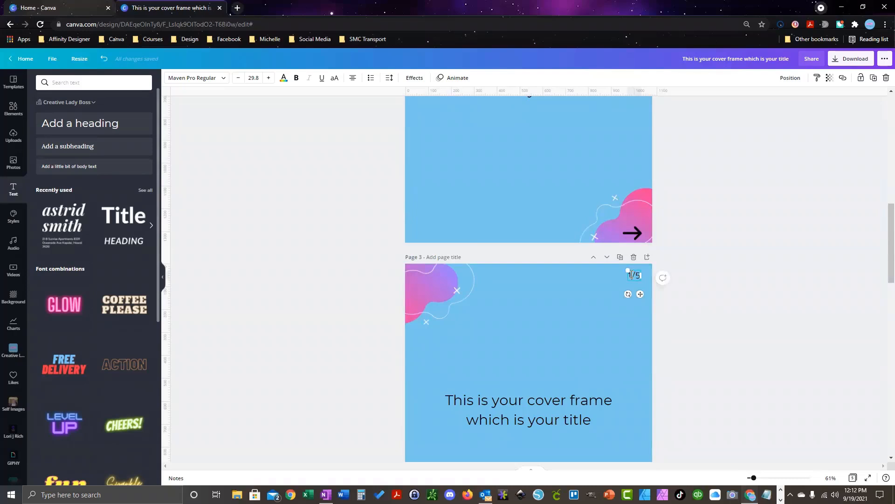
pyautogui.scroll(8, 597, 295)
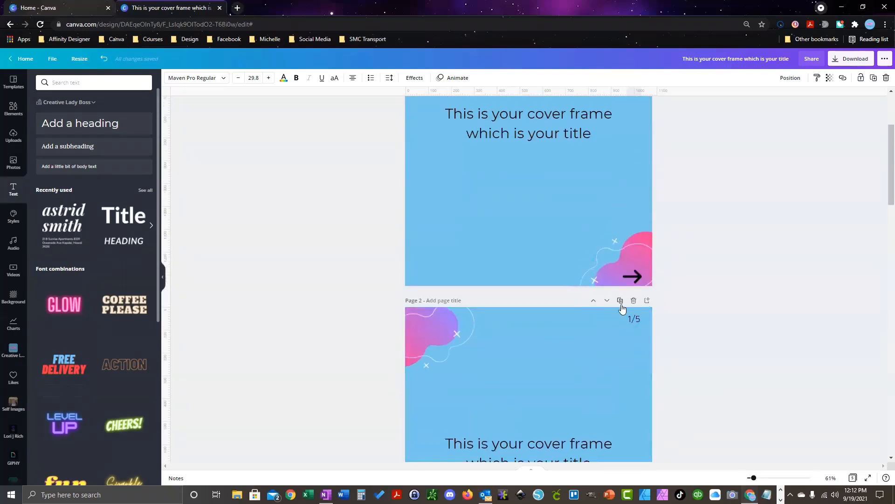
pyautogui.doubleClick(629, 320)
pyautogui.write('2')
pyautogui.scroll(3, 624, 280)
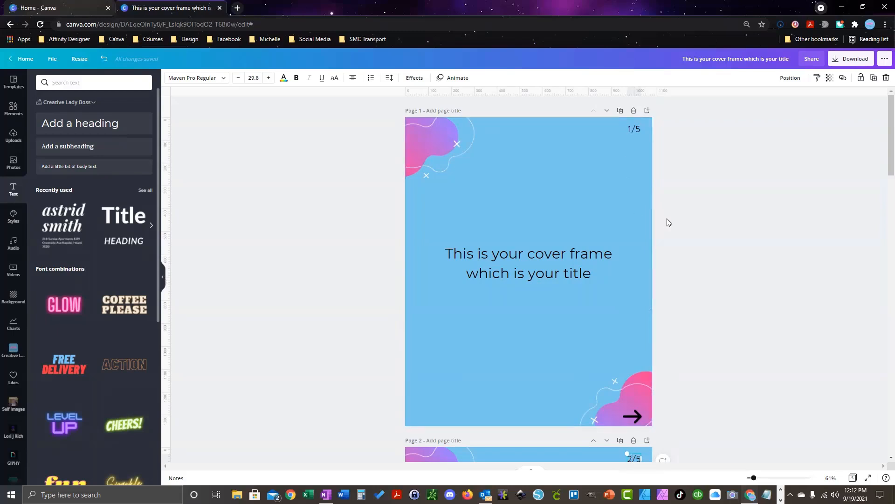
# Step: Check all five carousel pages, then open the Download options set to PNG
pyautogui.scroll(-8, 601, 256)
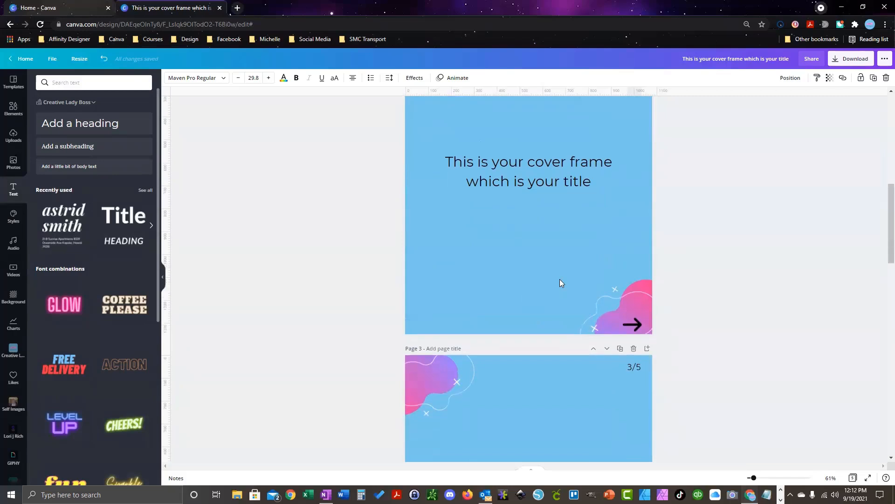
pyautogui.scroll(-7, 561, 283)
pyautogui.scroll(-8, 568, 413)
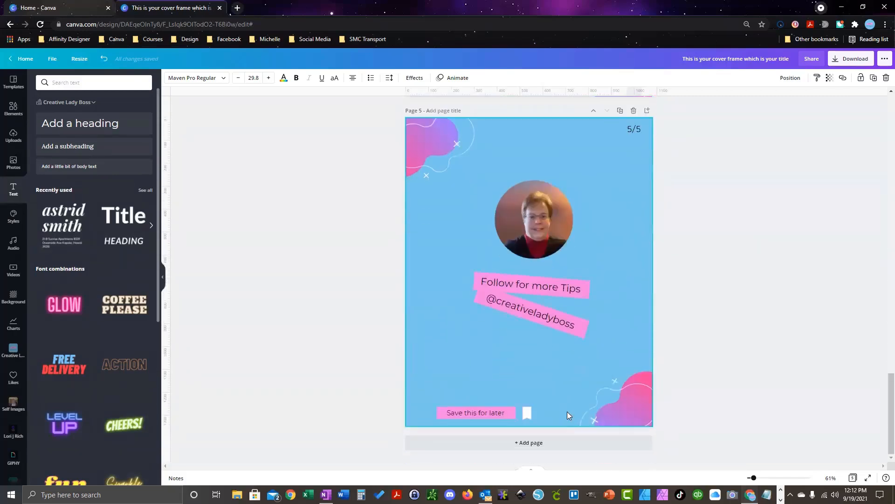
pyautogui.click(836, 62)
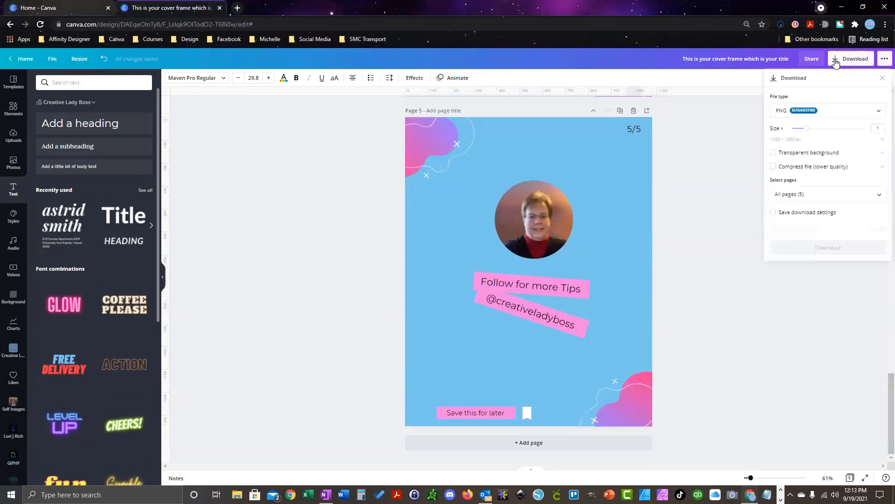
# Step: Keep All pages selected and export the carousel as PNG images in a zip
pyautogui.click(878, 196)
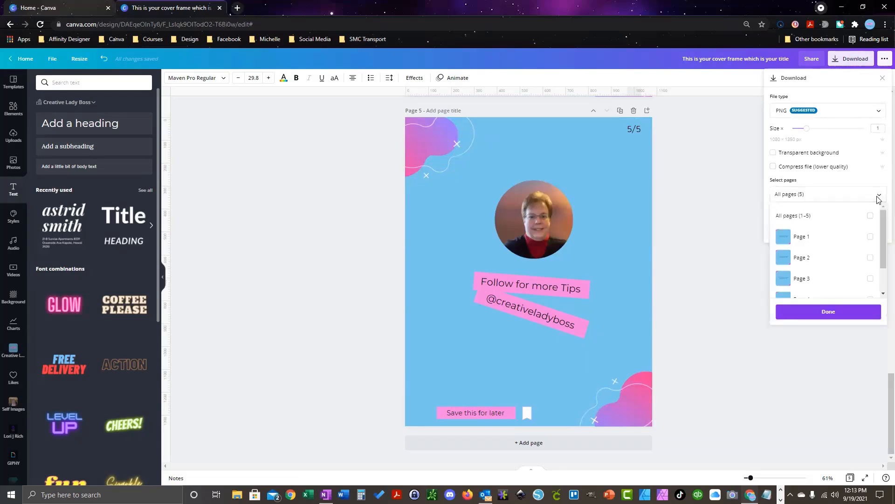
pyautogui.click(817, 313)
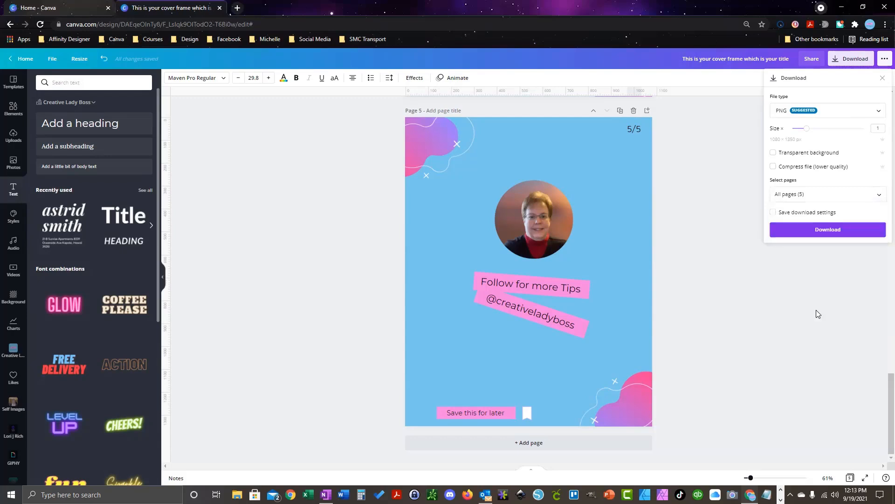
pyautogui.click(813, 232)
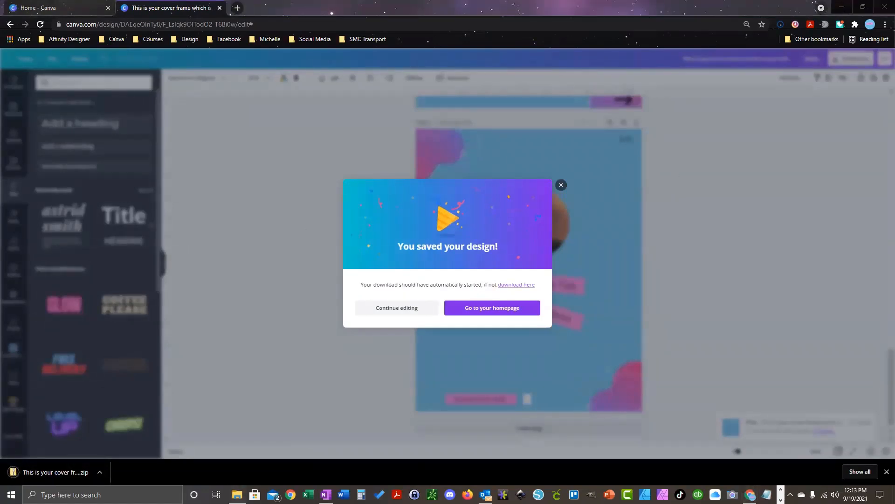
# Step: Extract the downloaded zip from the Downloads folder with Extract All
pyautogui.press('super+e')
pyautogui.click(181, 198)
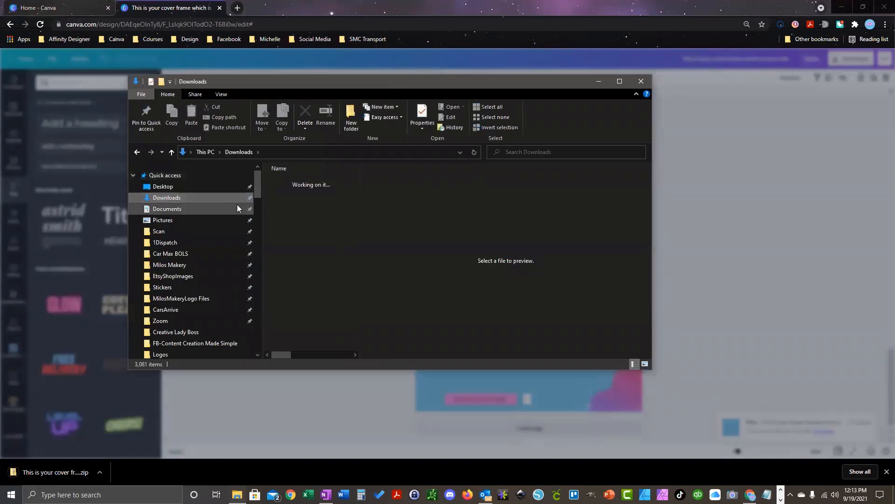
pyautogui.click(308, 194)
pyautogui.rightClick(308, 195)
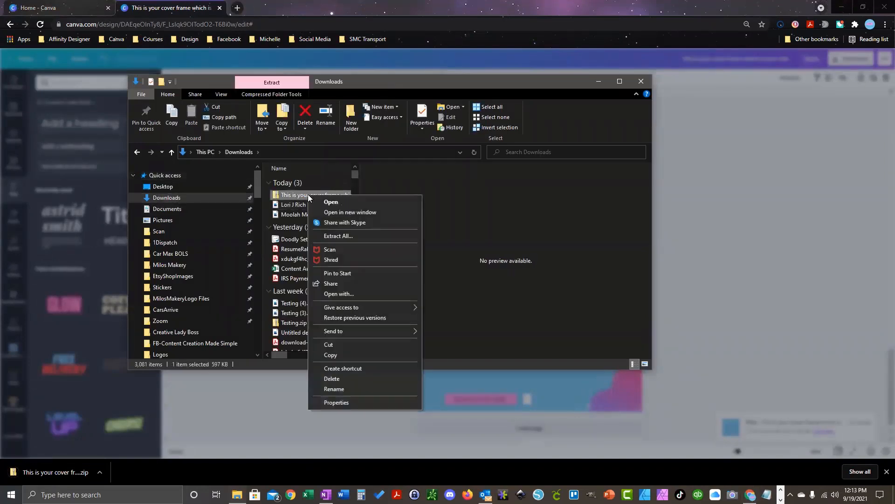
pyautogui.click(338, 236)
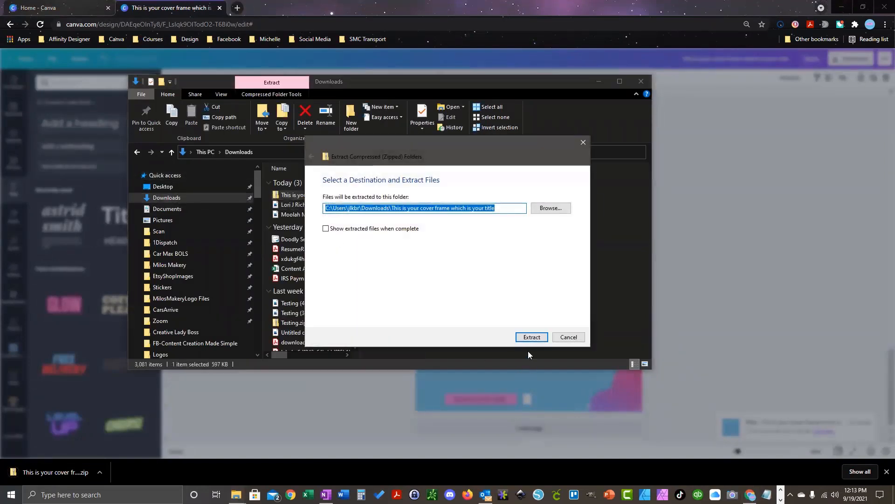
pyautogui.click(528, 337)
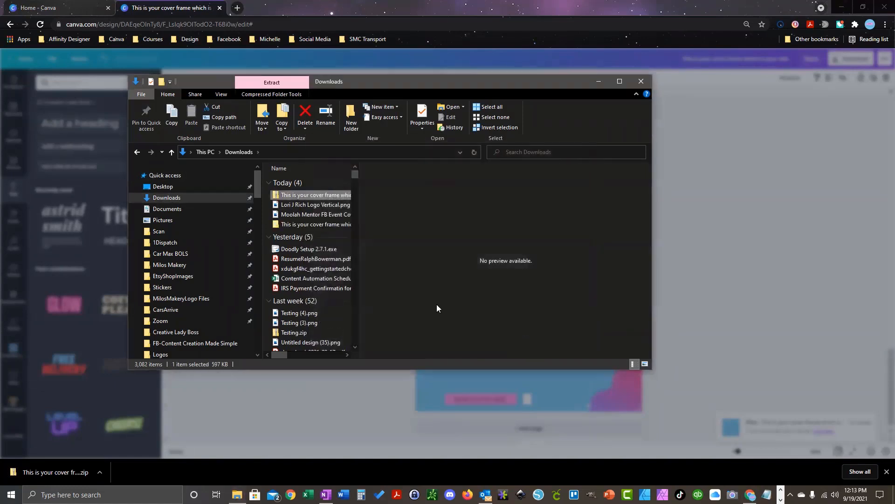
# Step: Open the extracted folder to confirm the five numbered PNG pages, then close Explorer
pyautogui.click(303, 223)
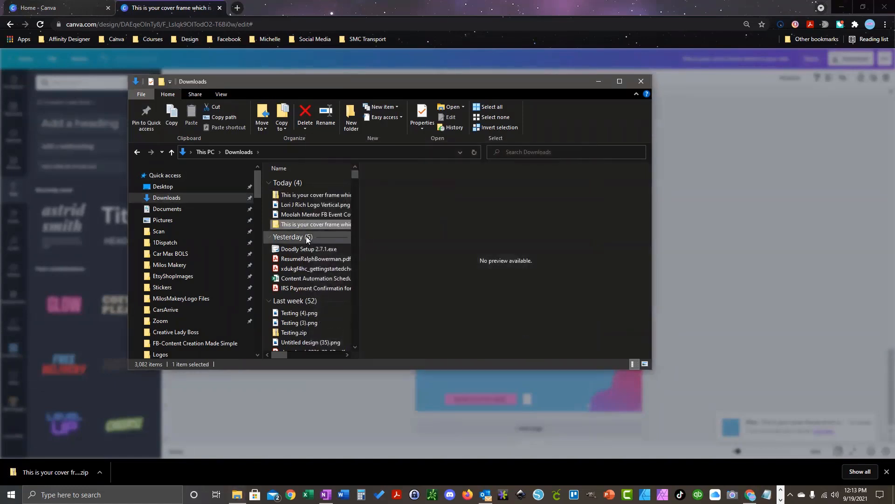
pyautogui.doubleClick(318, 223)
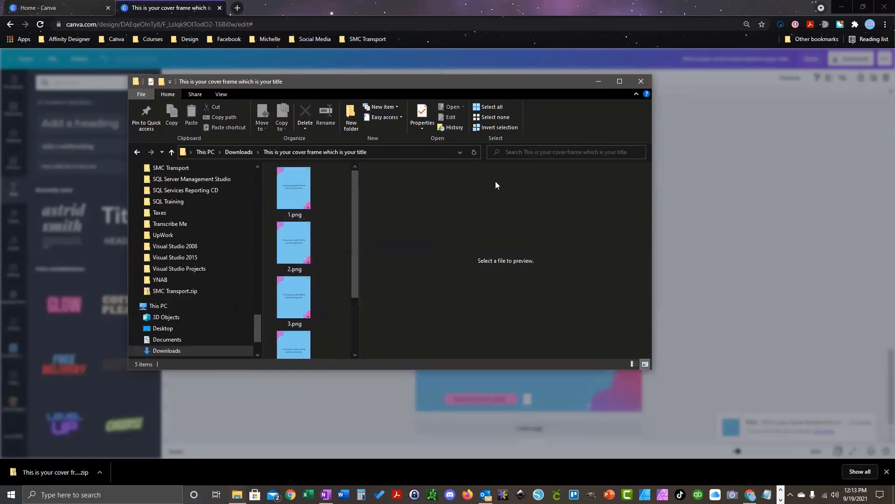
pyautogui.click(640, 83)
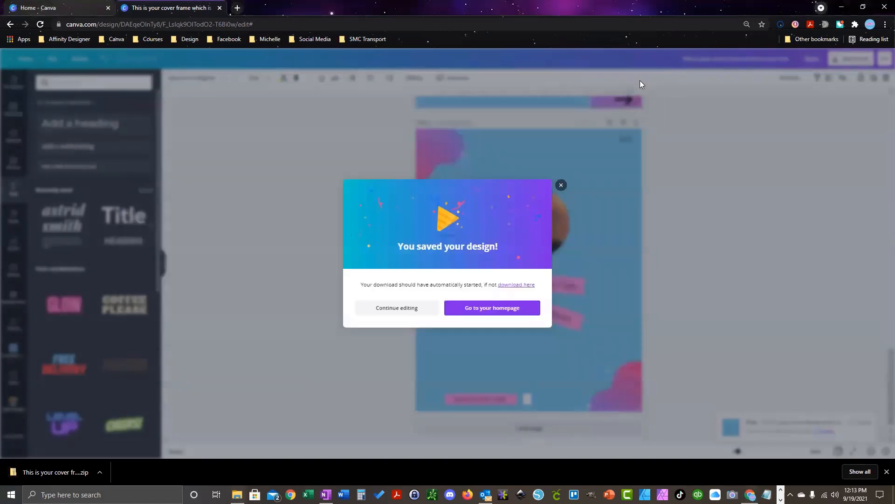
# Step: Dismiss the 'You saved your design!' dialog and switch to the Home - Canva tab
pyautogui.click(562, 185)
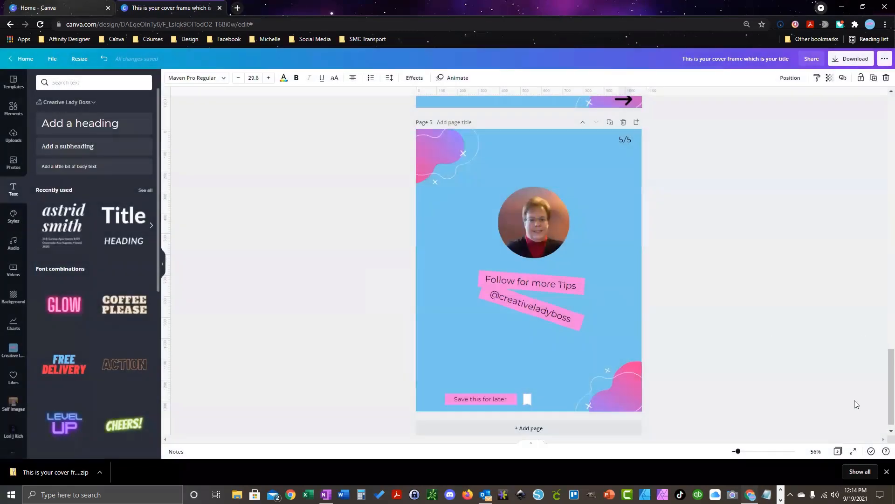
pyautogui.click(750, 262)
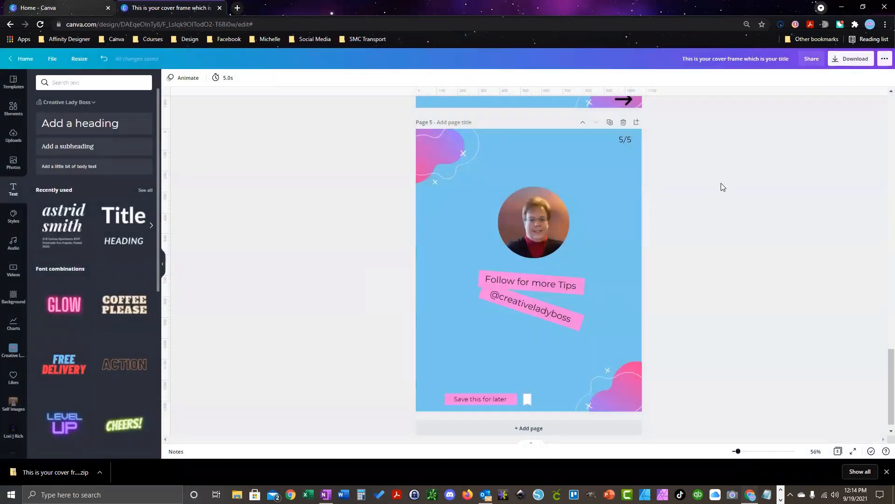
pyautogui.click(236, 9)
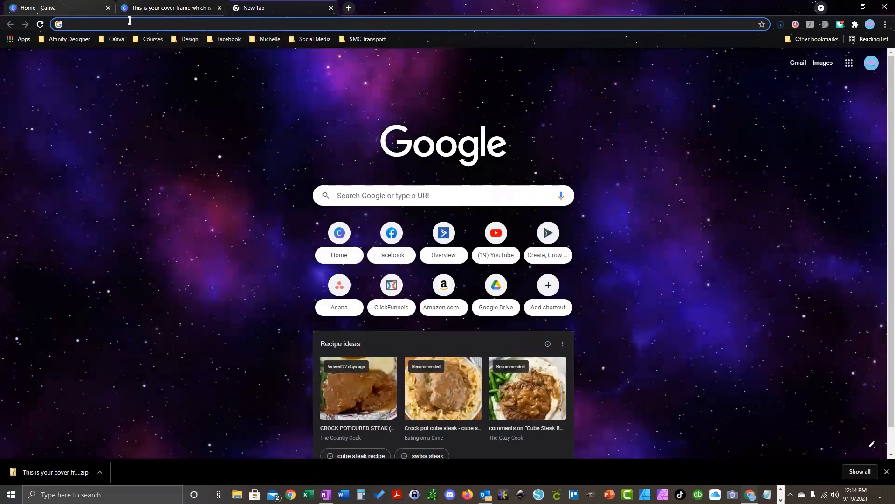
pyautogui.click(65, 8)
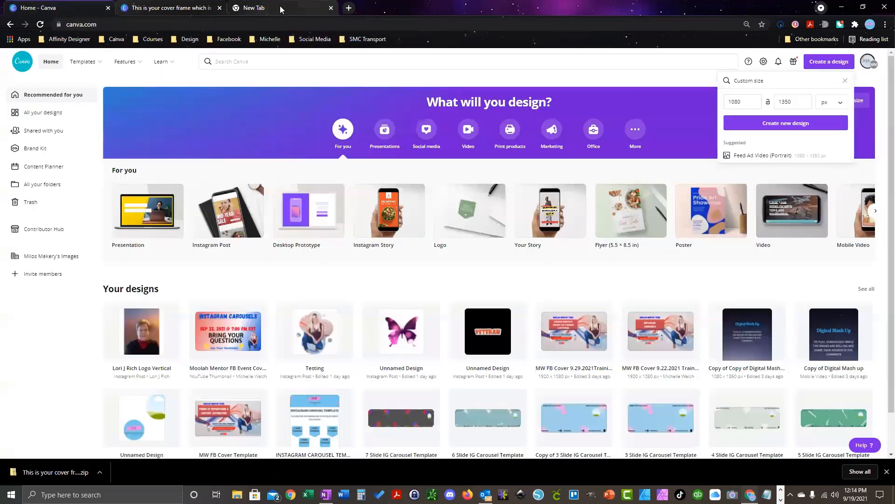
# Step: Create a custom-size design with width 5400 and height 1350 px
pyautogui.click(330, 8)
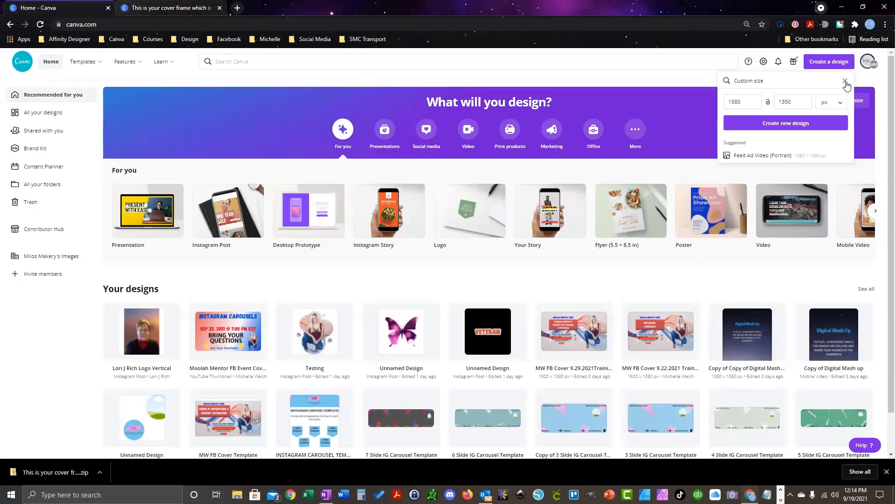
pyautogui.click(846, 82)
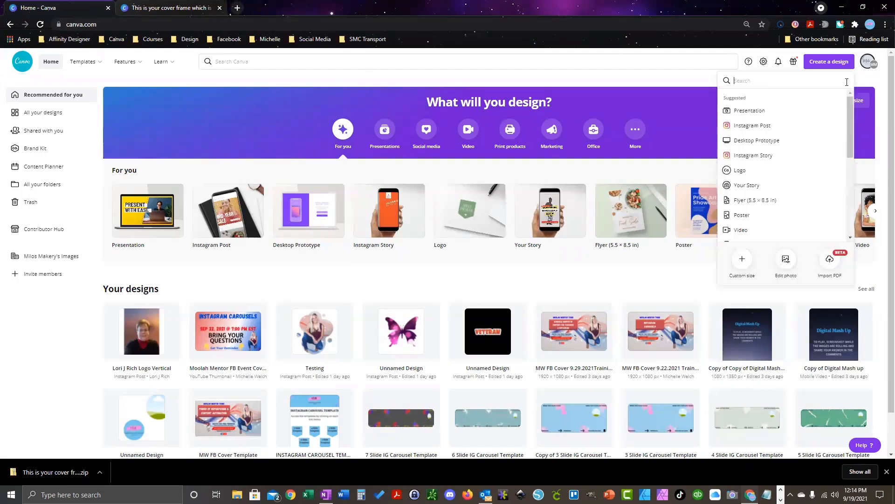
pyautogui.click(743, 259)
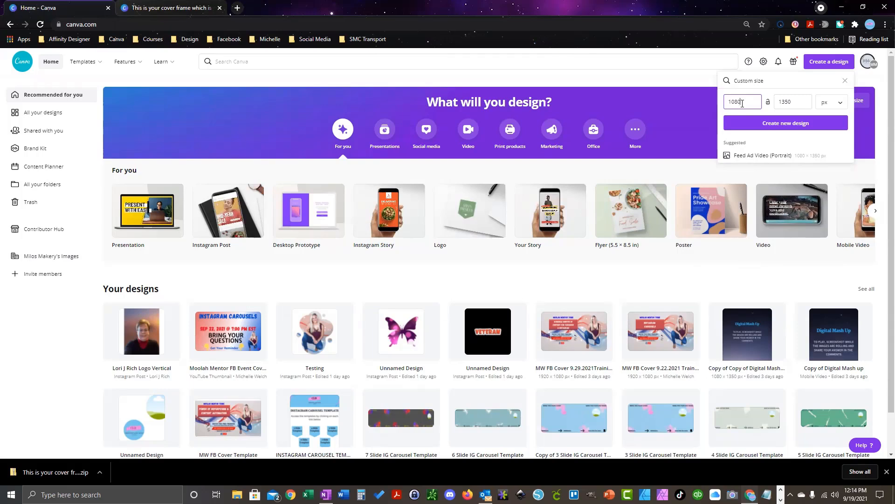
pyautogui.press('BackSpace')
pyautogui.press('BackSpace')
pyautogui.press('BackSpace')
pyautogui.press('BackSpace')
pyautogui.write('5400')
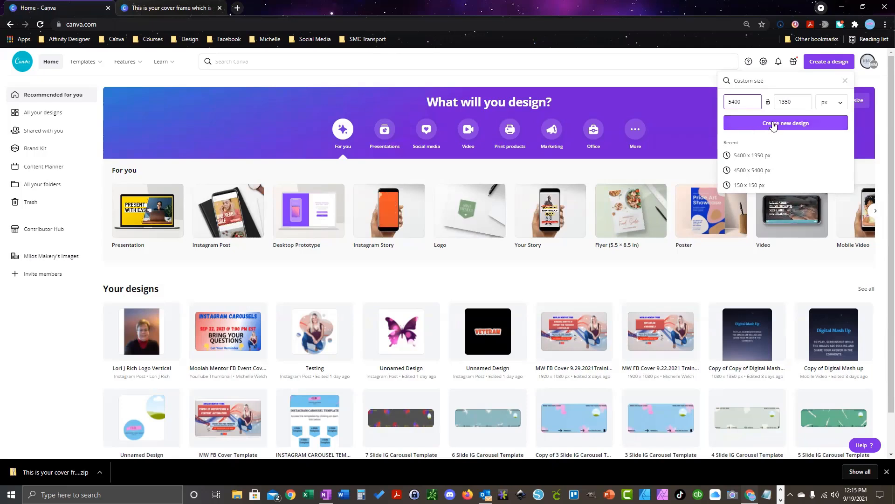
pyautogui.click(759, 130)
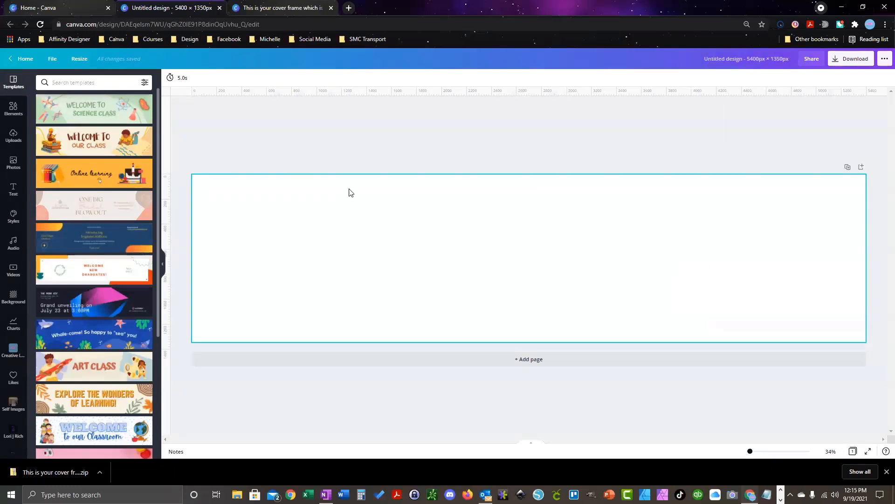
pyautogui.click(51, 60)
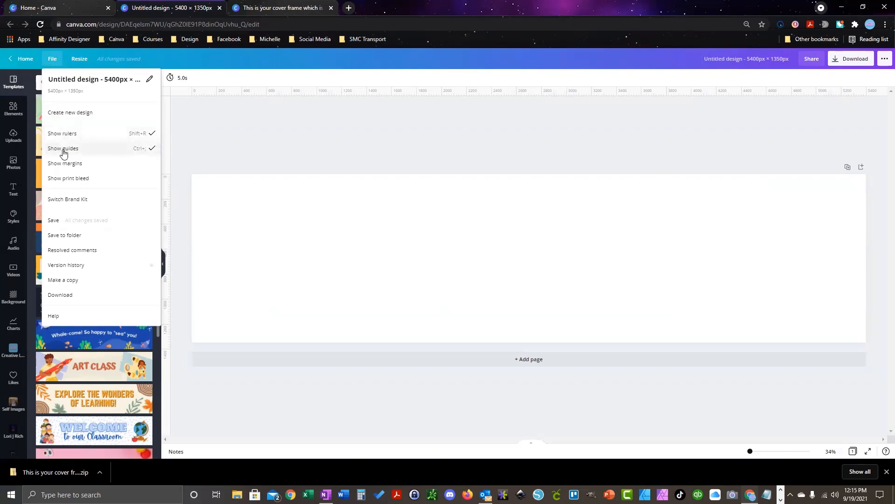
pyautogui.click(222, 140)
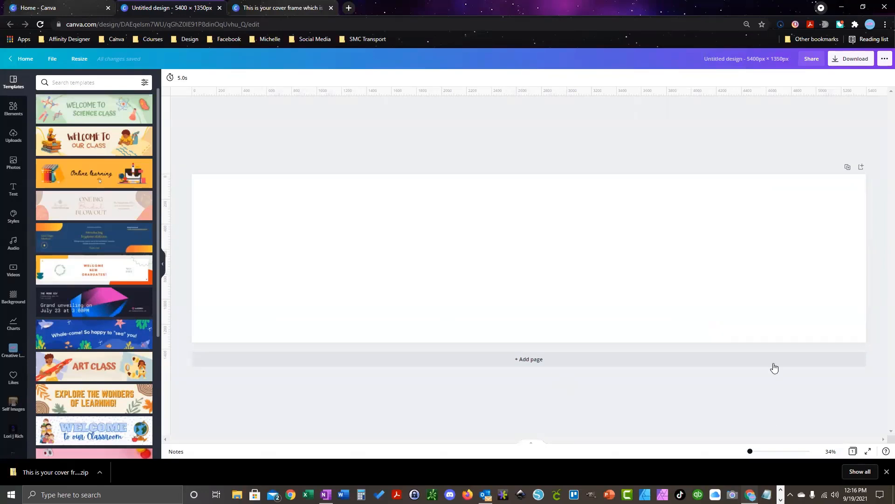
# Step: Drag four vertical guides onto the page near the panel boundaries, such as 1080, 2160 and 4320 px
pyautogui.moveTo(749, 451)
pyautogui.mouseDown()
pyautogui.moveTo(766, 454)
pyautogui.moveTo(749, 451)
pyautogui.mouseUp()
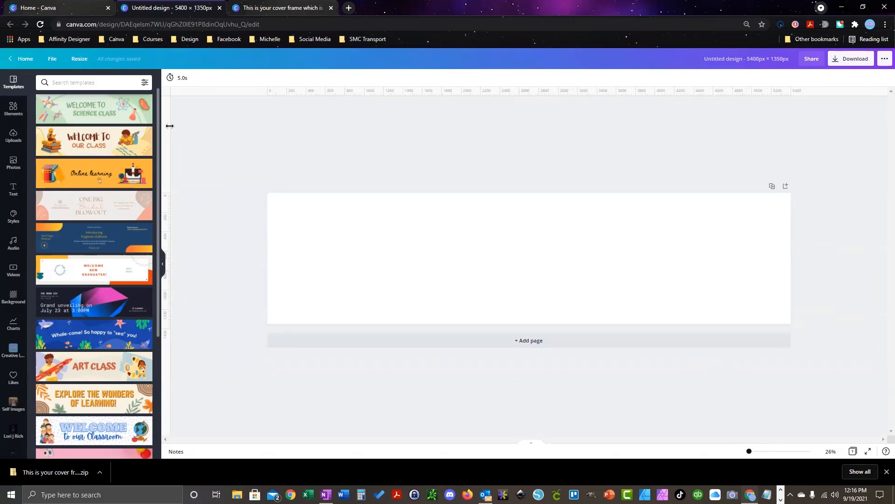
pyautogui.moveTo(168, 122); pyautogui.dragTo(372, 130)
pyautogui.moveTo(750, 452); pyautogui.dragTo(752, 452)
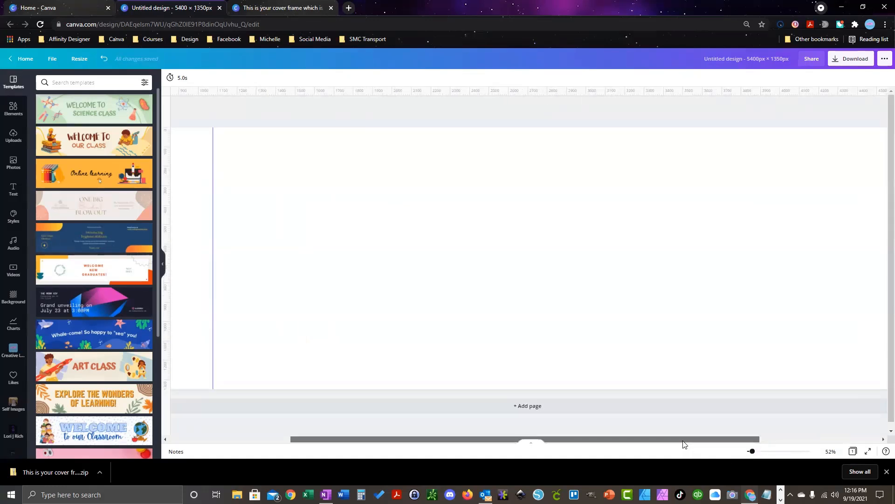
pyautogui.moveTo(684, 442); pyautogui.dragTo(589, 442)
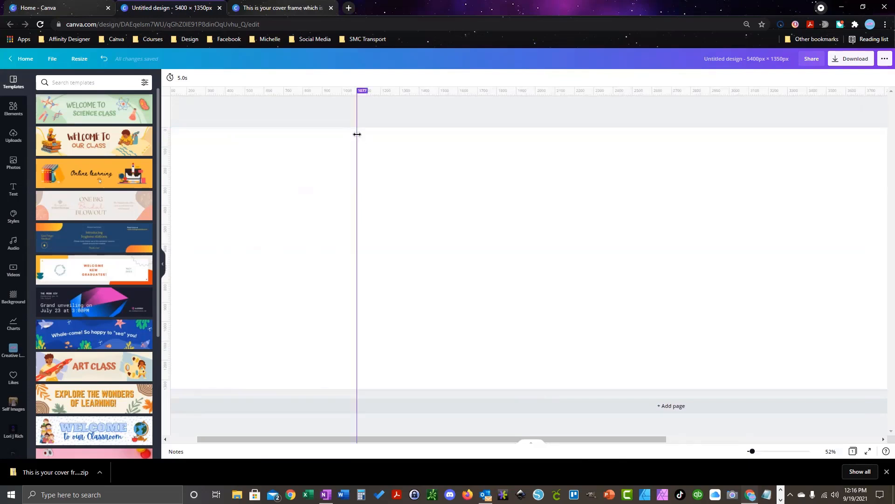
pyautogui.moveTo(357, 135); pyautogui.dragTo(358, 133)
pyautogui.moveTo(170, 118); pyautogui.dragTo(566, 135)
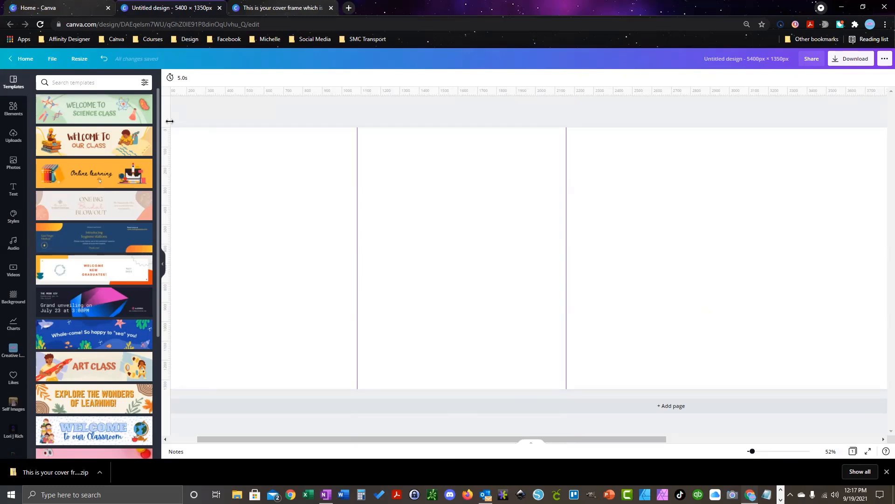
pyautogui.moveTo(170, 122)
pyautogui.mouseDown()
pyautogui.moveTo(450, 142)
pyautogui.moveTo(806, 142)
pyautogui.moveTo(777, 142)
pyautogui.mouseUp()
pyautogui.moveTo(594, 438); pyautogui.dragTo(711, 439)
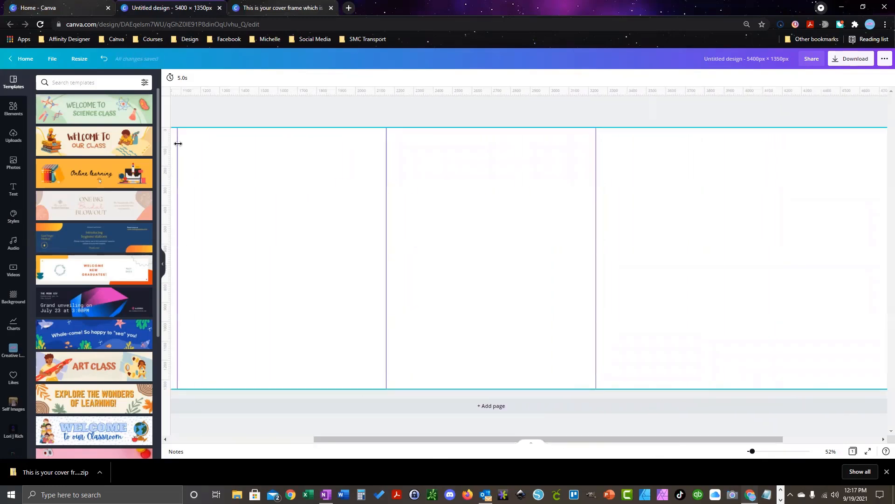
pyautogui.moveTo(170, 123); pyautogui.dragTo(845, 132)
pyautogui.moveTo(728, 131)
pyautogui.mouseDown()
pyautogui.moveTo(784, 131)
pyautogui.moveTo(729, 132)
pyautogui.mouseUp()
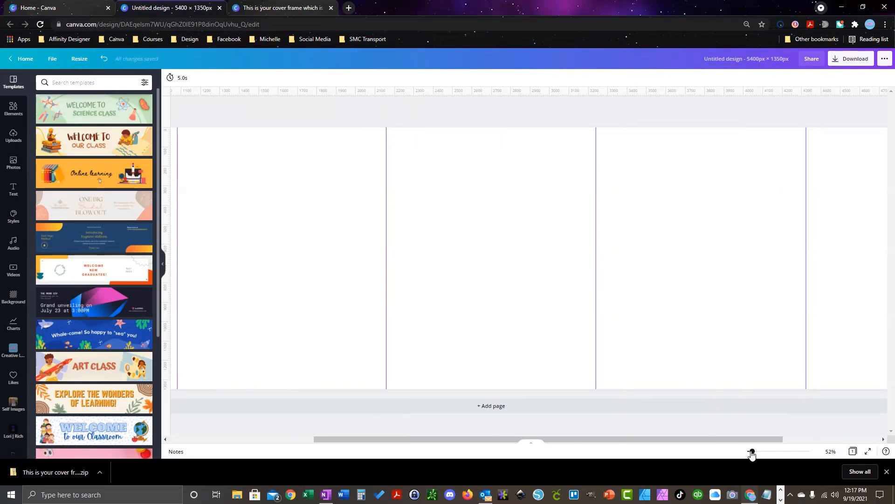
# Step: Align the vertical guides exactly at 4320, 3240, 2160 and 1080 px, then zoom out
pyautogui.moveTo(751, 452); pyautogui.dragTo(759, 454)
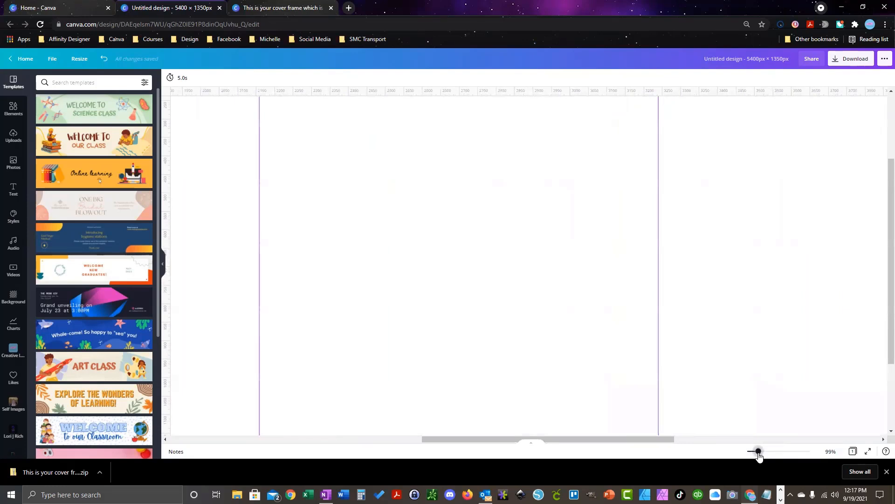
pyautogui.moveTo(667, 440); pyautogui.dragTo(789, 452)
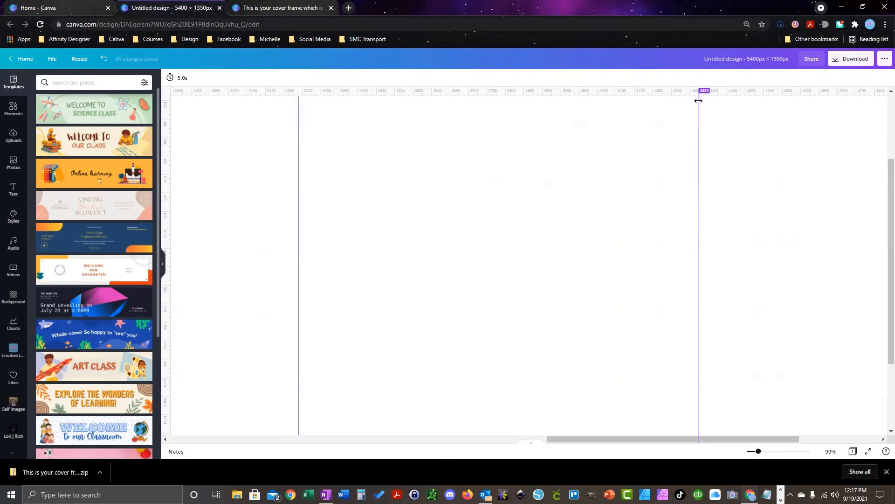
pyautogui.moveTo(699, 101); pyautogui.dragTo(698, 101)
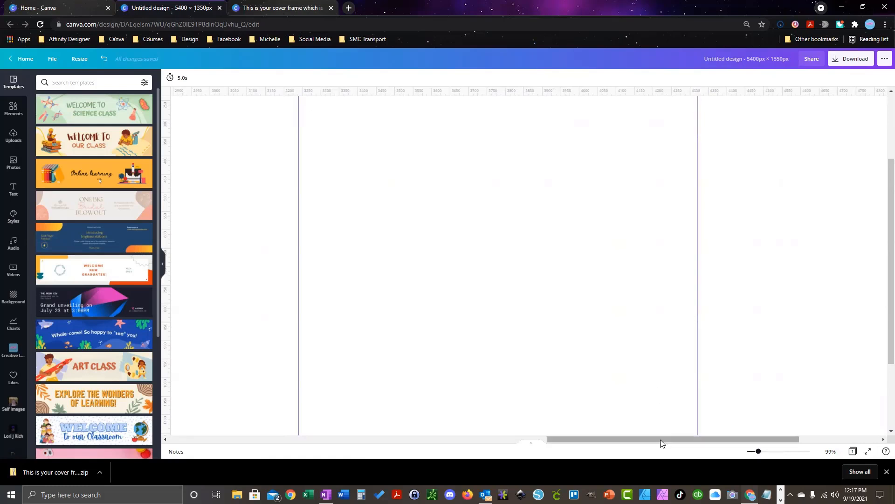
pyautogui.moveTo(661, 439); pyautogui.dragTo(601, 441)
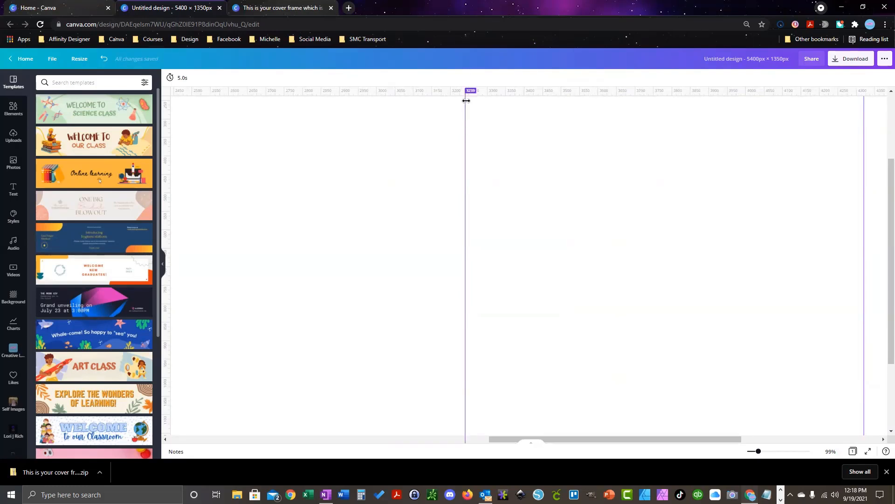
pyautogui.moveTo(466, 101); pyautogui.dragTo(466, 102)
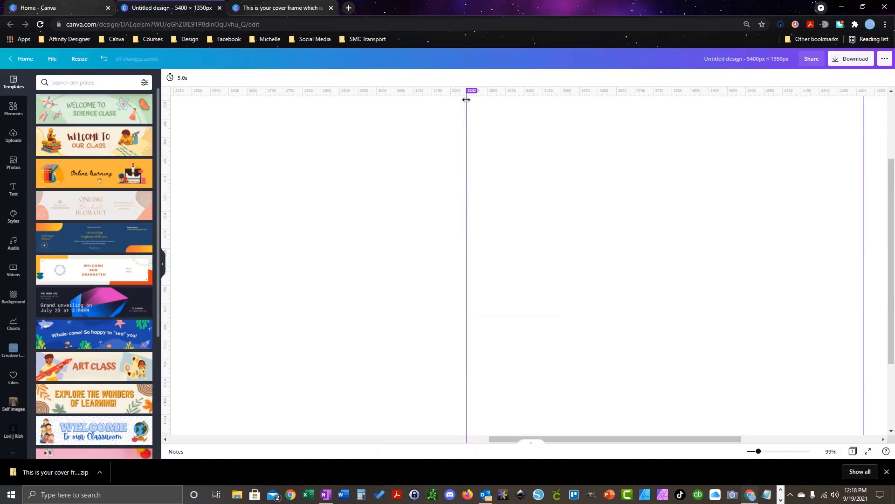
pyautogui.moveTo(466, 99); pyautogui.dragTo(465, 102)
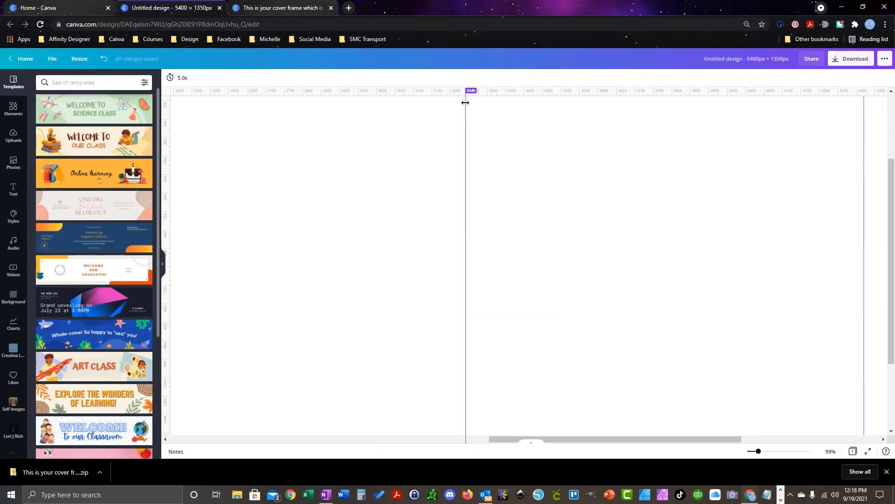
pyautogui.moveTo(584, 441); pyautogui.dragTo(438, 445)
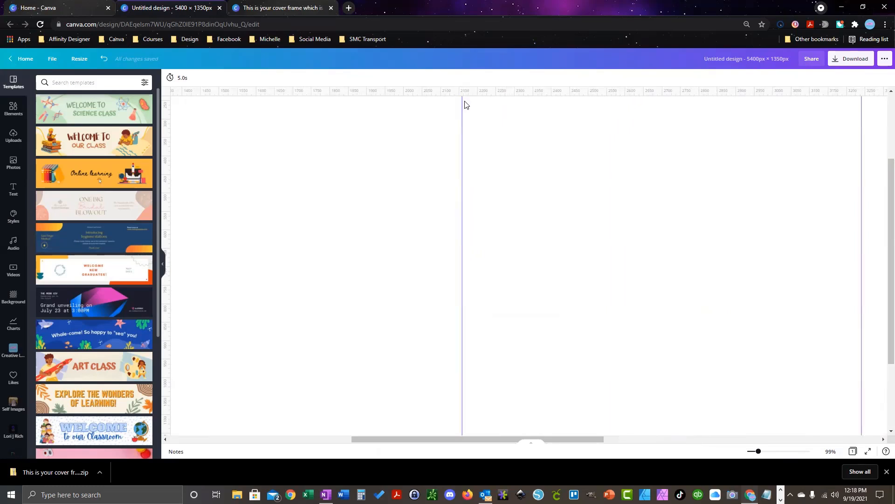
pyautogui.moveTo(462, 100); pyautogui.dragTo(462, 101)
pyautogui.moveTo(583, 437); pyautogui.dragTo(438, 441)
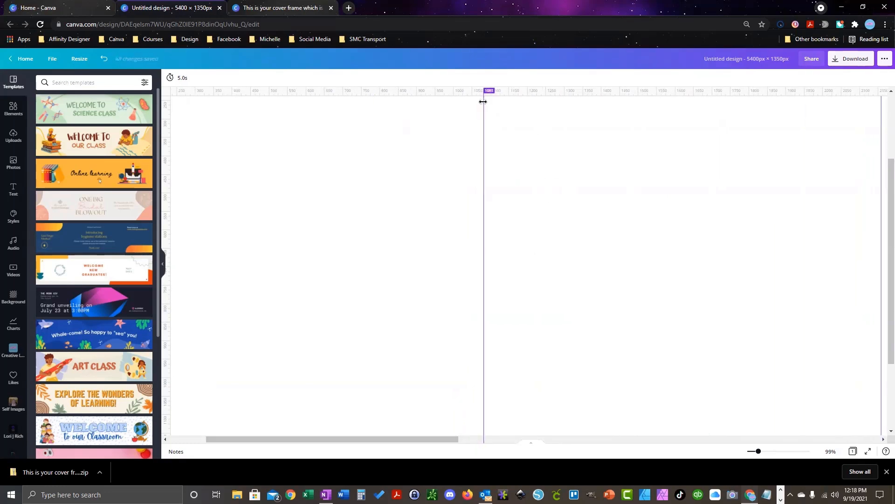
pyautogui.moveTo(483, 102); pyautogui.dragTo(483, 101)
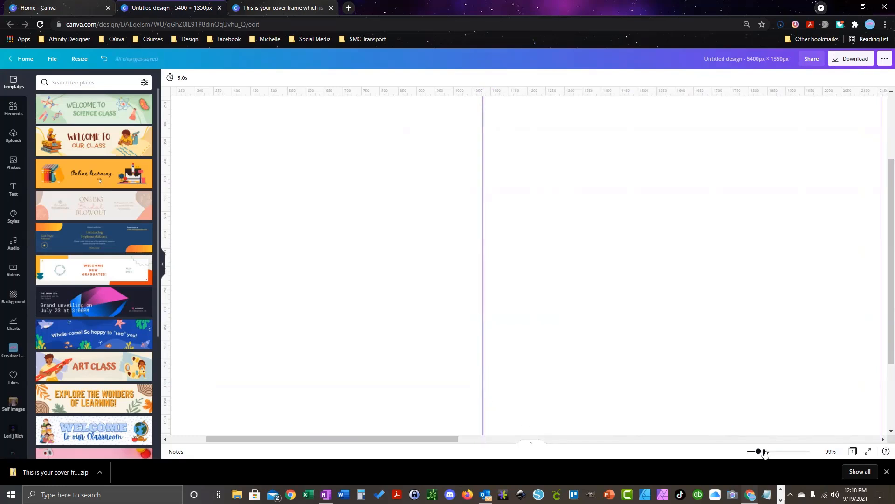
pyautogui.moveTo(758, 451); pyautogui.dragTo(632, 449)
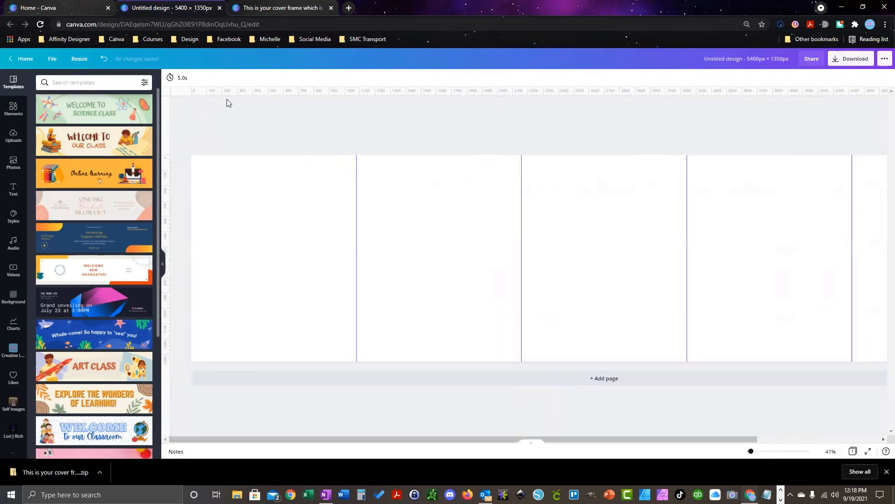
# Step: Drag two horizontal guides down from the top ruler near the page's top and bottom
pyautogui.moveTo(227, 93); pyautogui.dragTo(224, 181)
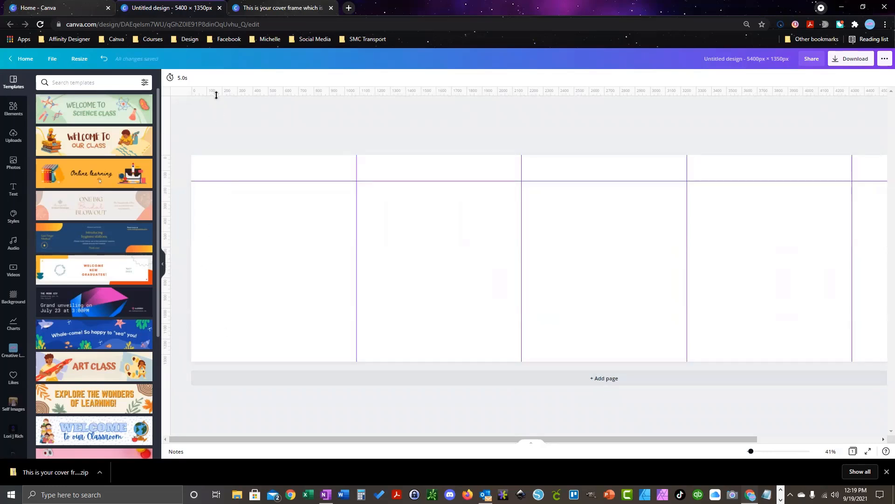
pyautogui.moveTo(216, 95); pyautogui.dragTo(210, 334)
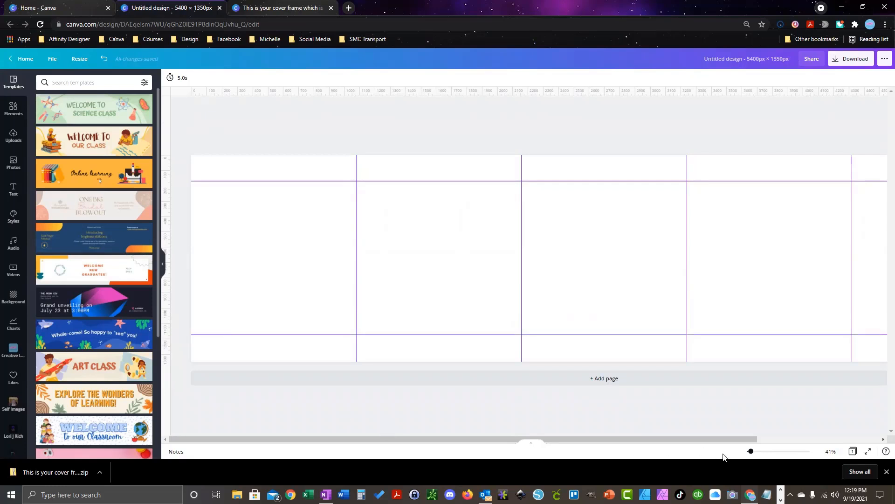
pyautogui.moveTo(751, 451); pyautogui.dragTo(753, 453)
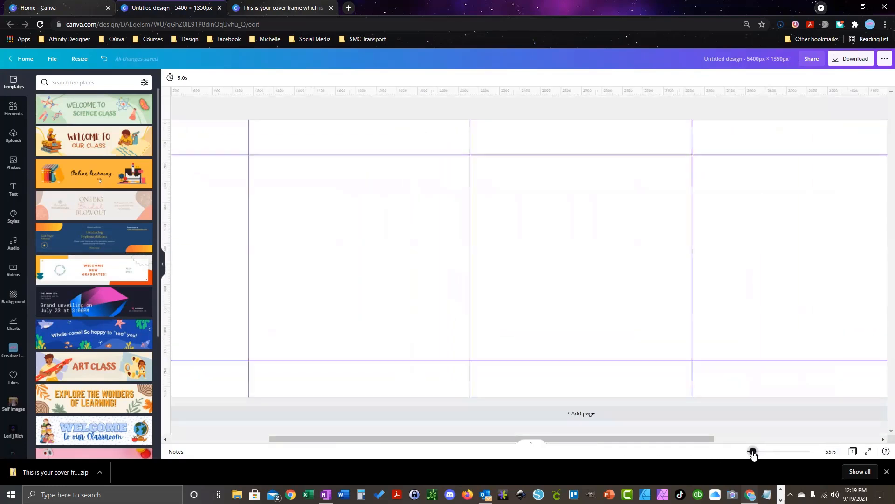
pyautogui.moveTo(692, 440); pyautogui.dragTo(520, 430)
# Step: Fine-tune the horizontal guides to about 161 and 1172 px, then select the page
pyautogui.moveTo(217, 154); pyautogui.dragTo(217, 154)
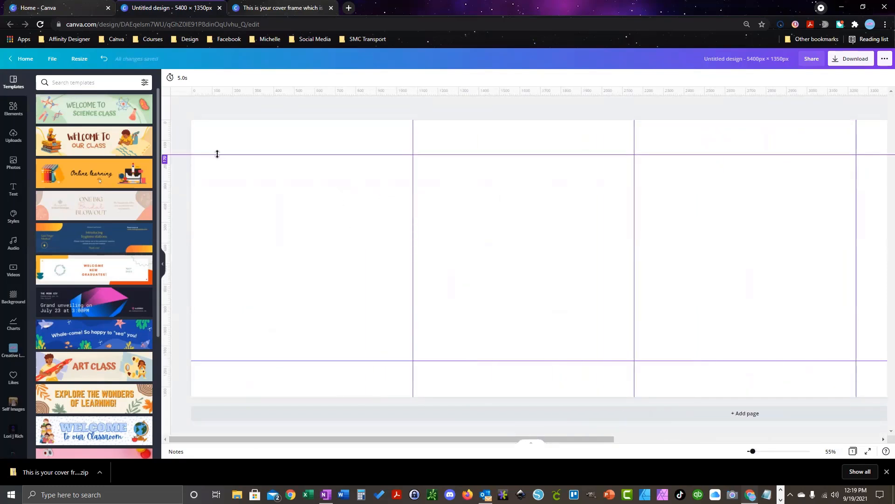
pyautogui.moveTo(217, 153); pyautogui.dragTo(216, 154)
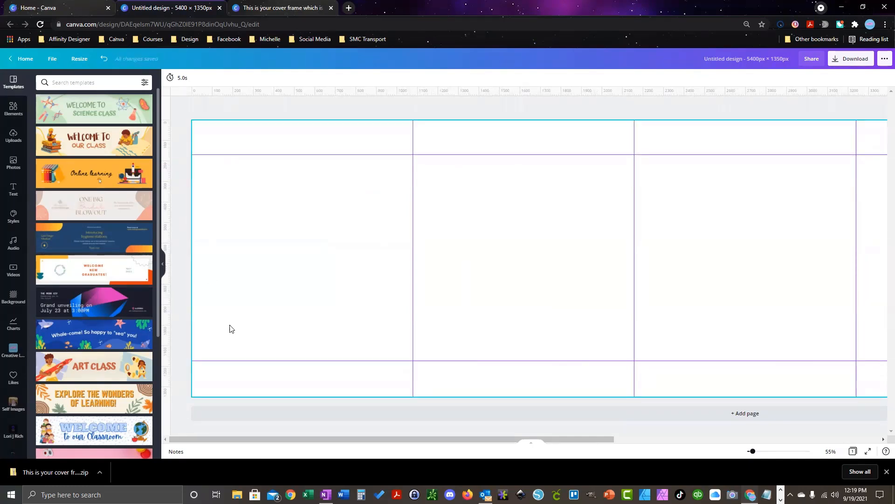
pyautogui.moveTo(214, 361); pyautogui.dragTo(214, 360)
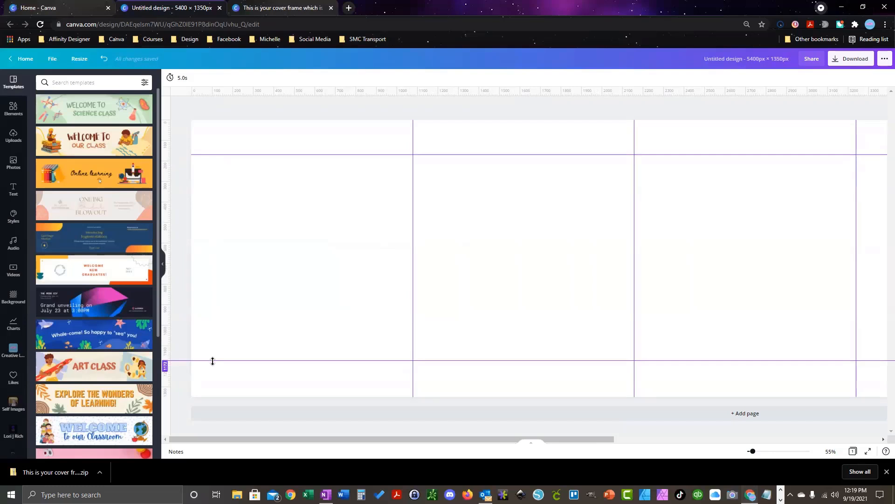
pyautogui.moveTo(212, 360); pyautogui.dragTo(213, 361)
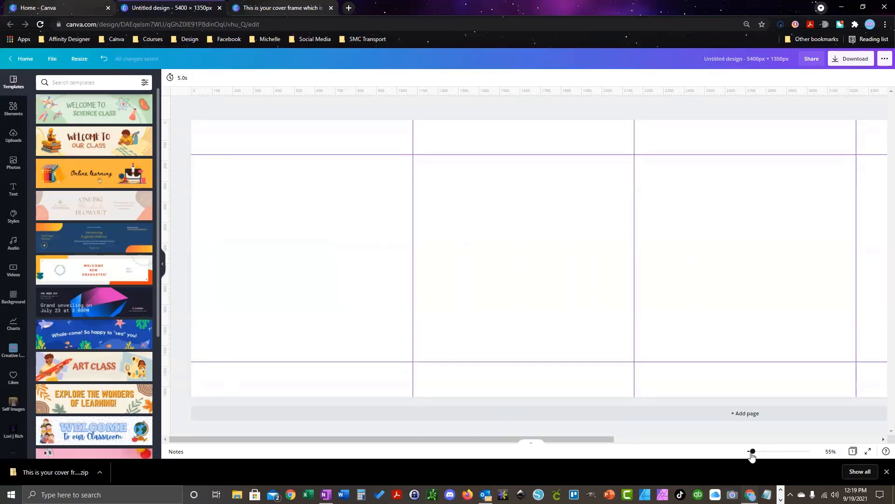
pyautogui.moveTo(753, 452); pyautogui.dragTo(750, 452)
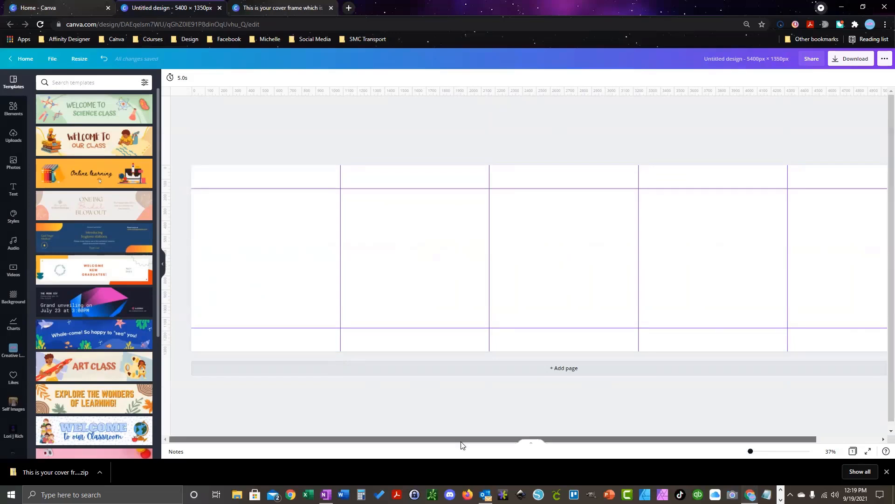
pyautogui.moveTo(462, 440); pyautogui.dragTo(568, 453)
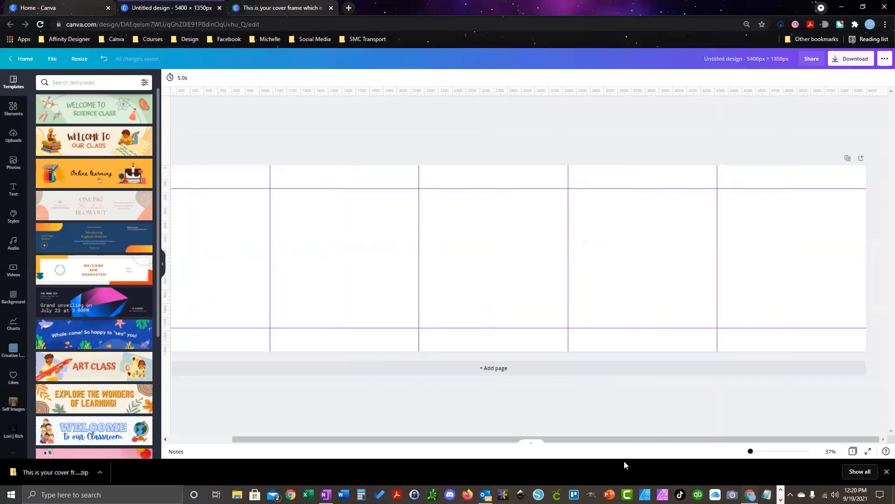
pyautogui.moveTo(625, 440); pyautogui.dragTo(474, 446)
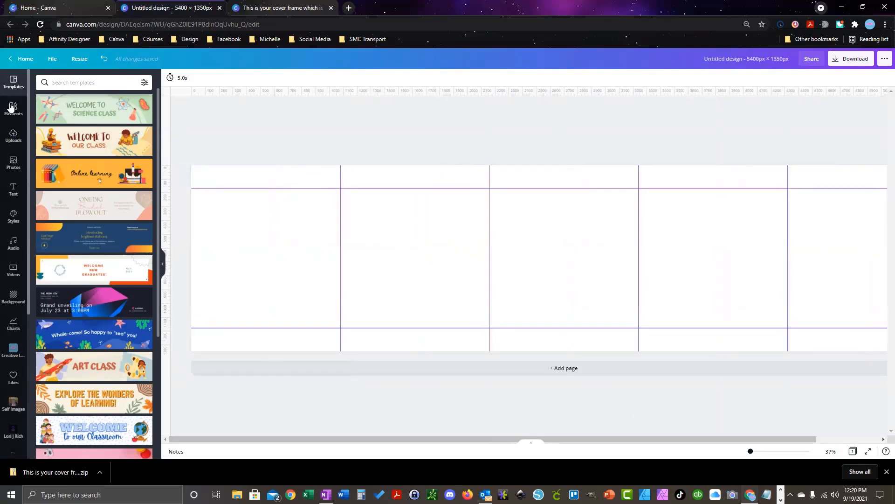
pyautogui.click(228, 233)
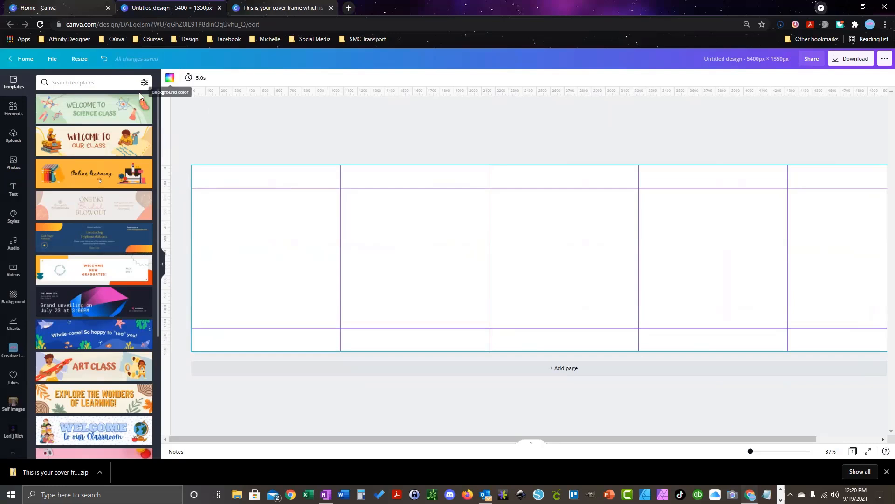
# Step: Apply the sparkly white texture as the page background and lower its transparency to 77
pyautogui.click(14, 298)
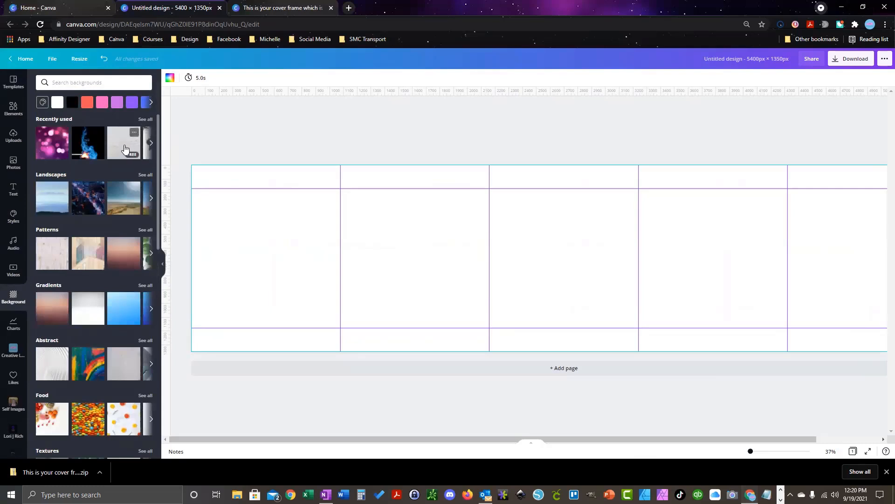
pyautogui.click(124, 151)
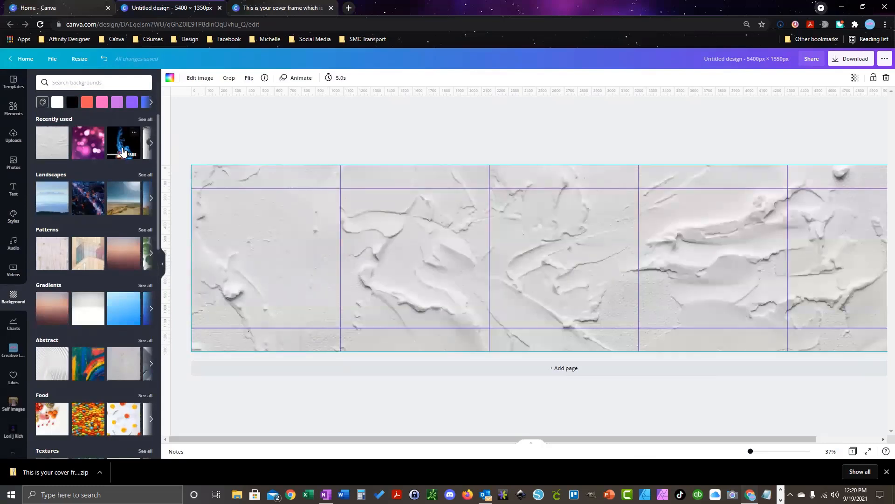
pyautogui.click(145, 119)
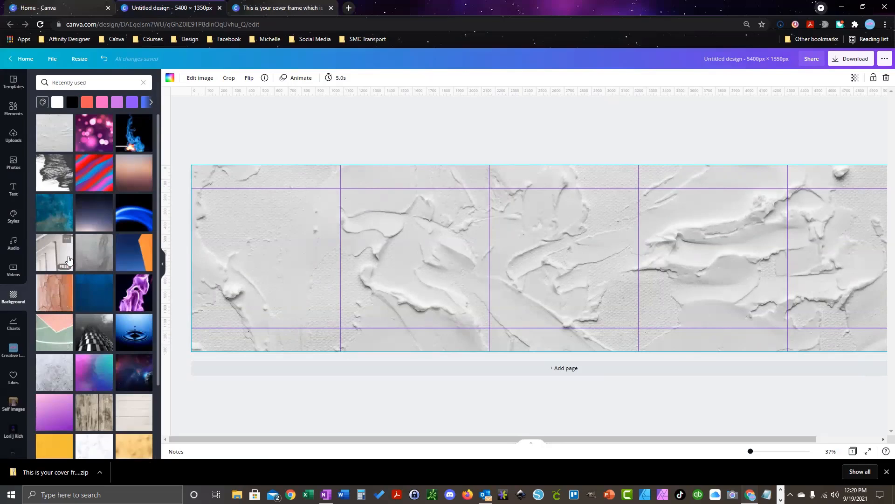
pyautogui.click(90, 257)
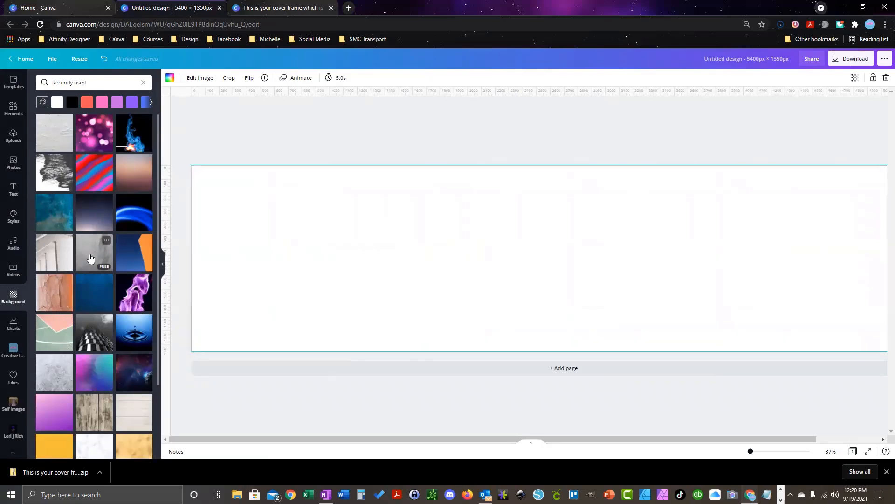
pyautogui.click(90, 258)
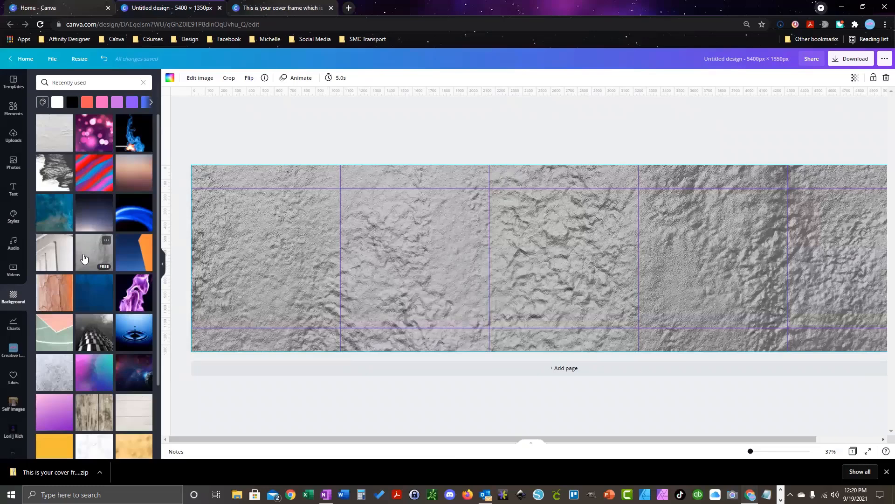
pyautogui.scroll(-4, 84, 258)
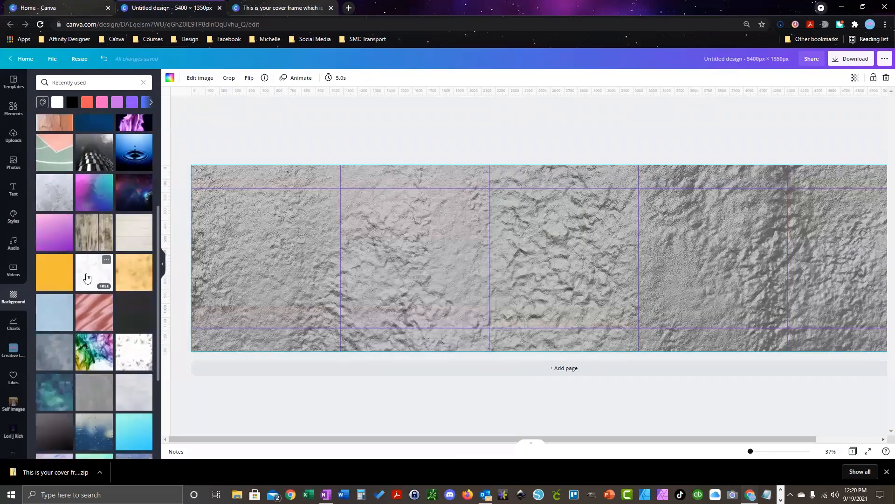
pyautogui.click(125, 398)
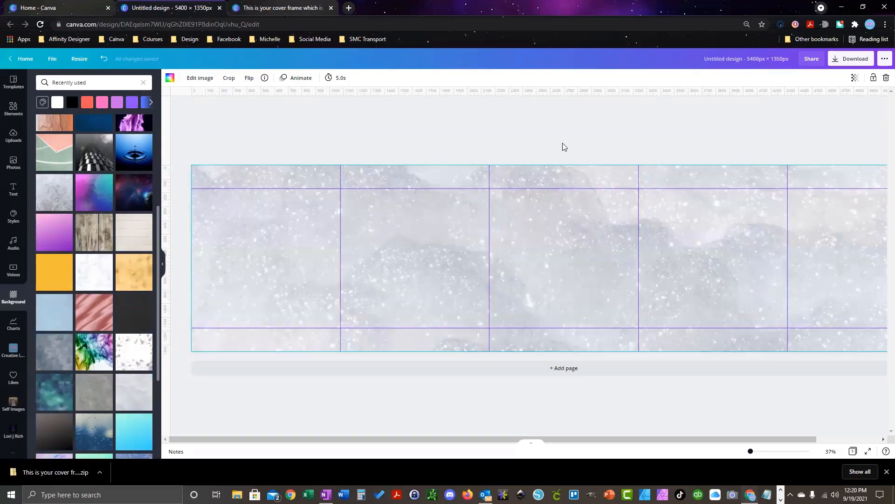
pyautogui.click(855, 77)
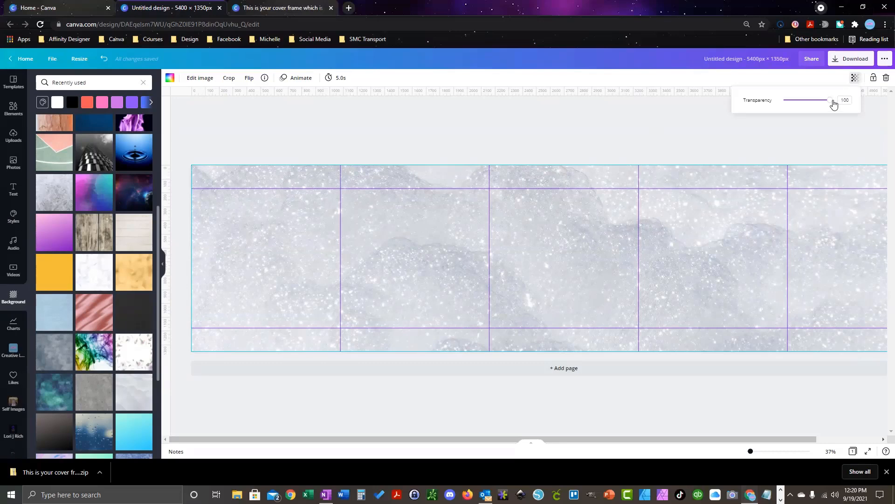
pyautogui.moveTo(832, 103); pyautogui.dragTo(820, 104)
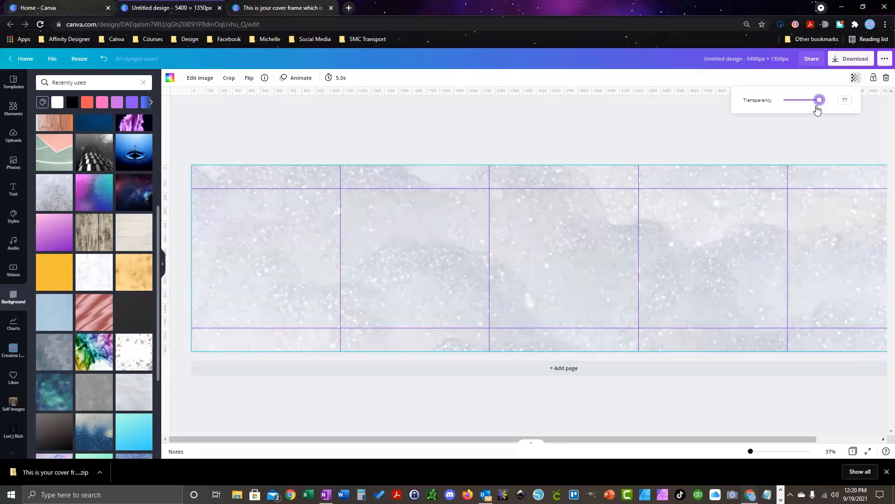
# Step: Place a cyan gradient blob from Recently used elements on the first panel
pyautogui.click(13, 109)
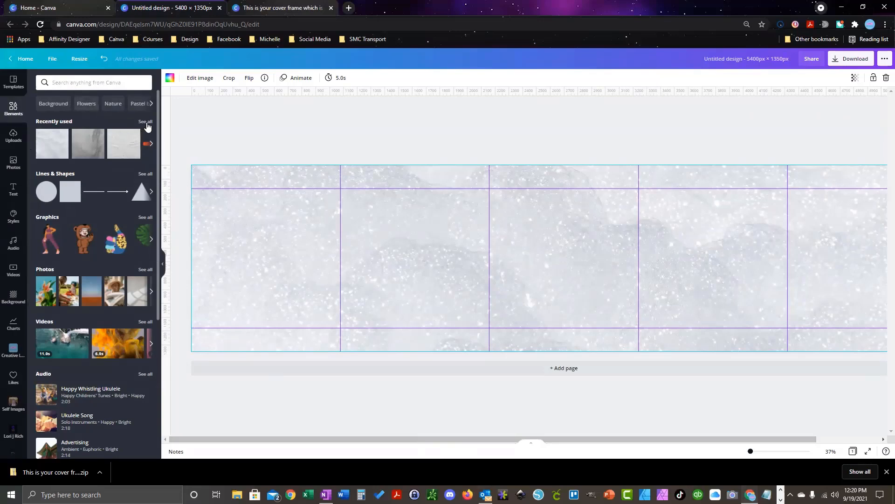
pyautogui.click(146, 122)
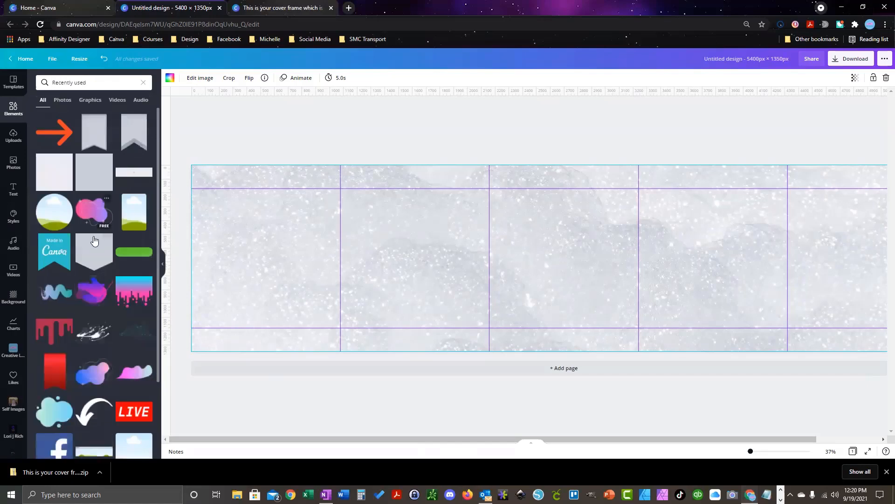
pyautogui.scroll(-4, 92, 242)
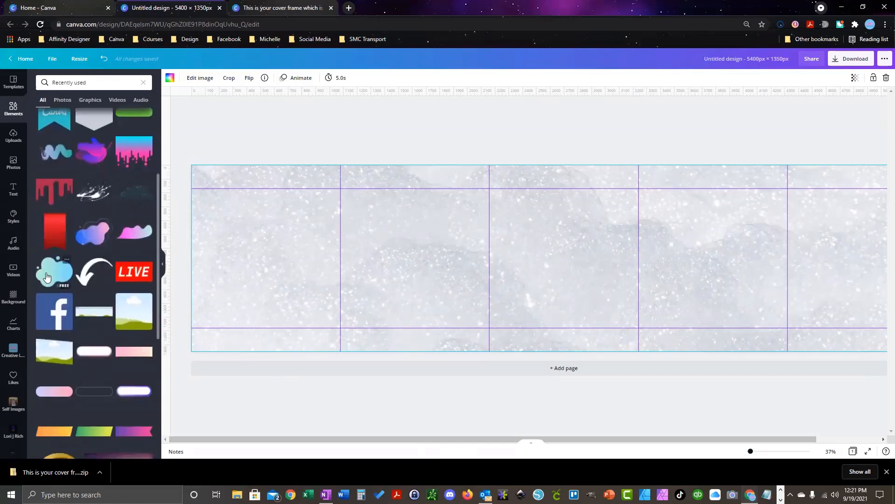
pyautogui.moveTo(54, 275); pyautogui.dragTo(314, 176)
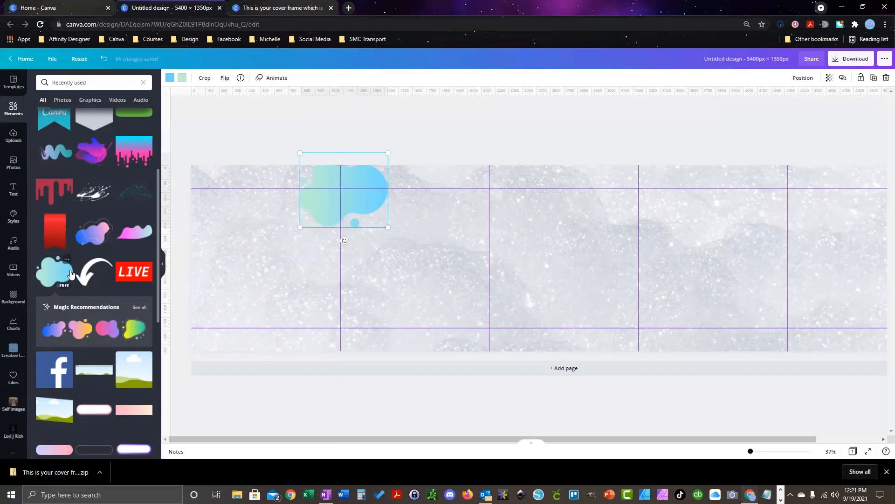
pyautogui.moveTo(97, 239); pyautogui.dragTo(460, 312)
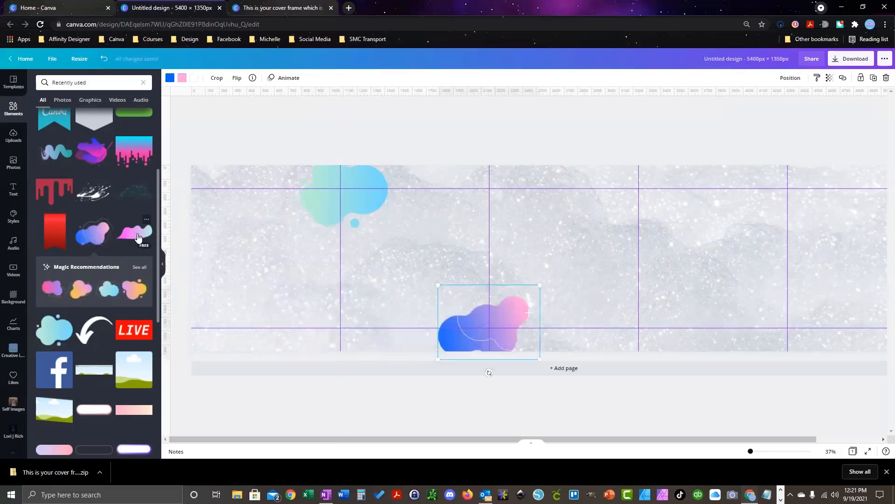
# Step: Add a gradient squiggle, rotate it about 60 degrees, move it past the top edge, and shrink it
pyautogui.click(51, 154)
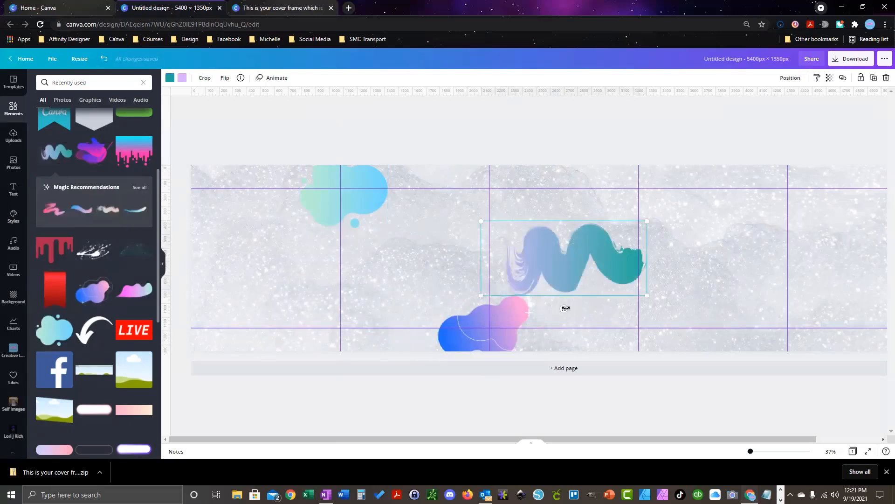
pyautogui.moveTo(564, 309); pyautogui.dragTo(522, 286)
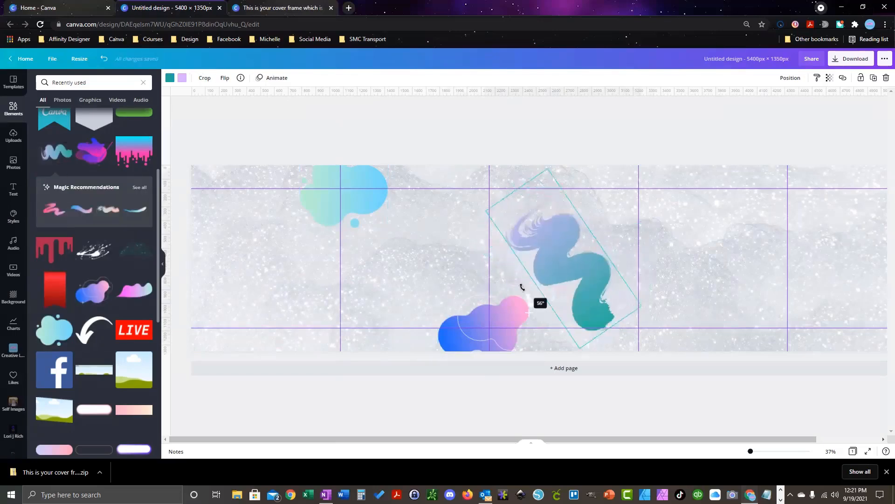
pyautogui.moveTo(580, 272)
pyautogui.mouseDown()
pyautogui.moveTo(636, 229)
pyautogui.moveTo(651, 239)
pyautogui.mouseUp()
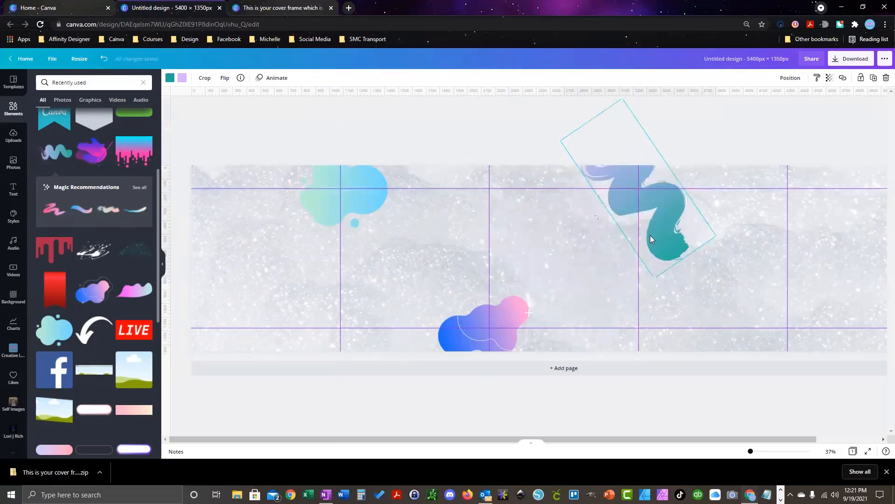
pyautogui.moveTo(655, 282); pyautogui.dragTo(651, 208)
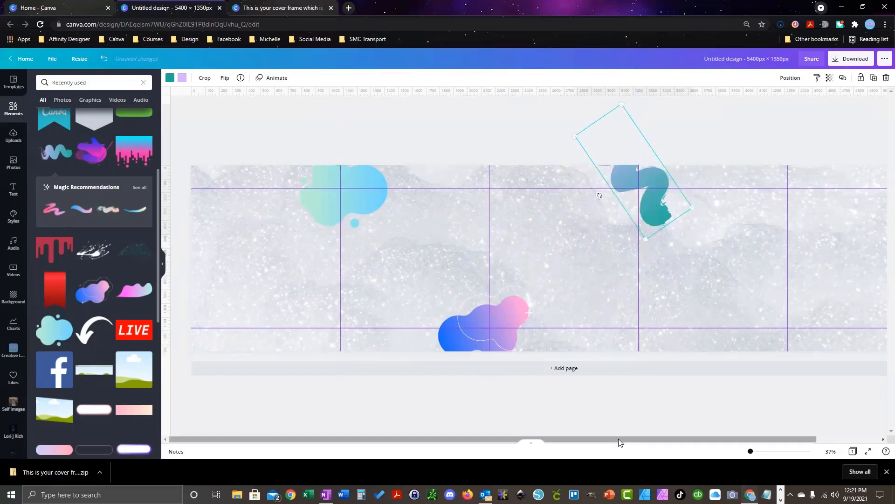
pyautogui.moveTo(618, 440); pyautogui.dragTo(695, 441)
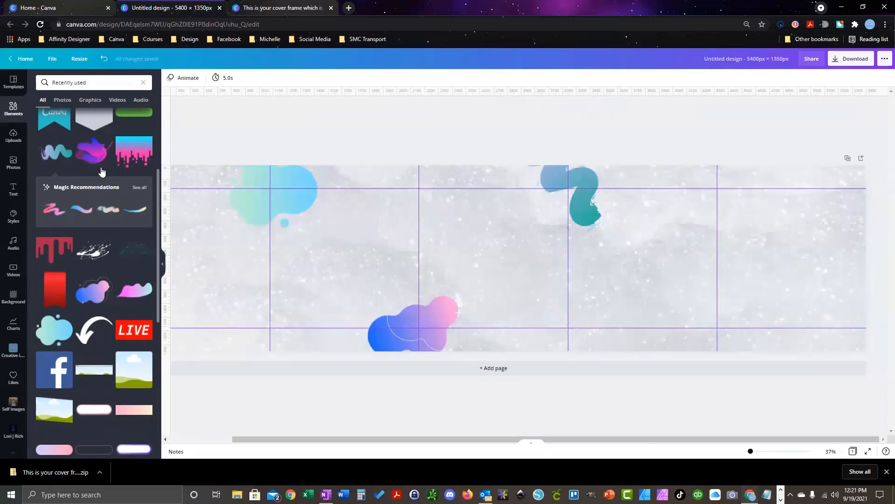
pyautogui.scroll(-7, 91, 220)
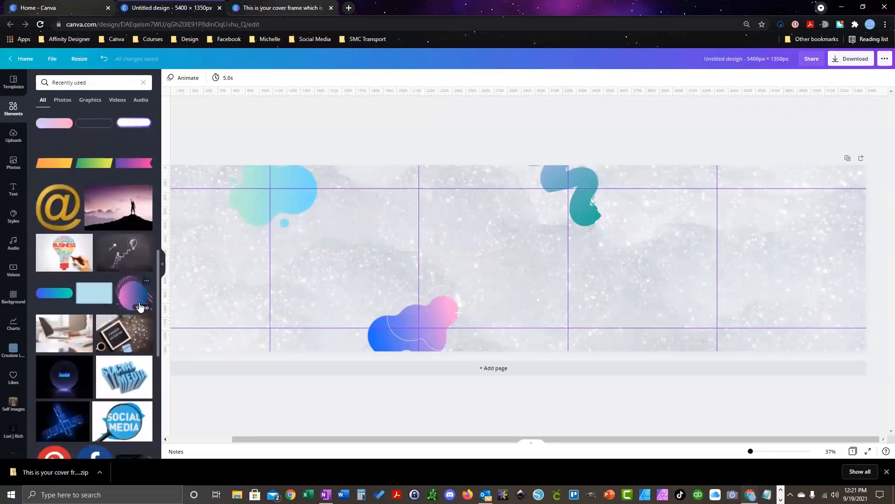
# Step: Add a striped gradient circle, tilt it, and move it into the bottom-right corner
pyautogui.click(134, 295)
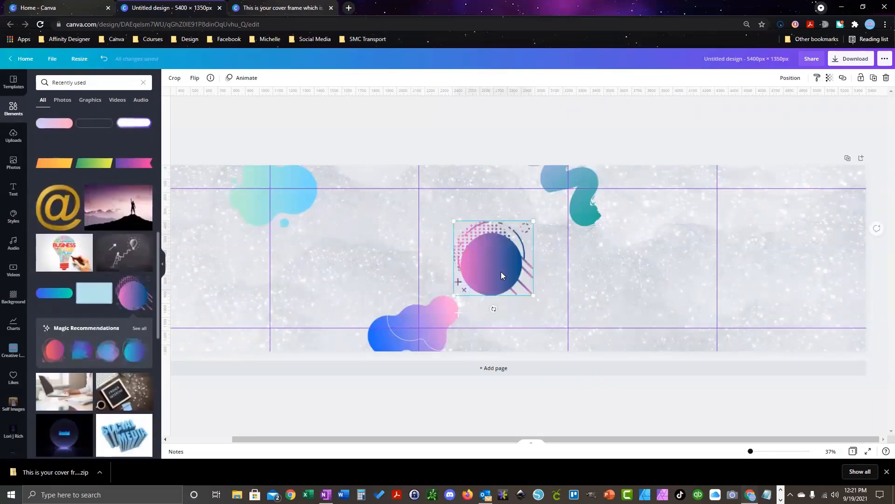
pyautogui.moveTo(494, 308); pyautogui.dragTo(479, 210)
pyautogui.moveTo(494, 288); pyautogui.dragTo(720, 334)
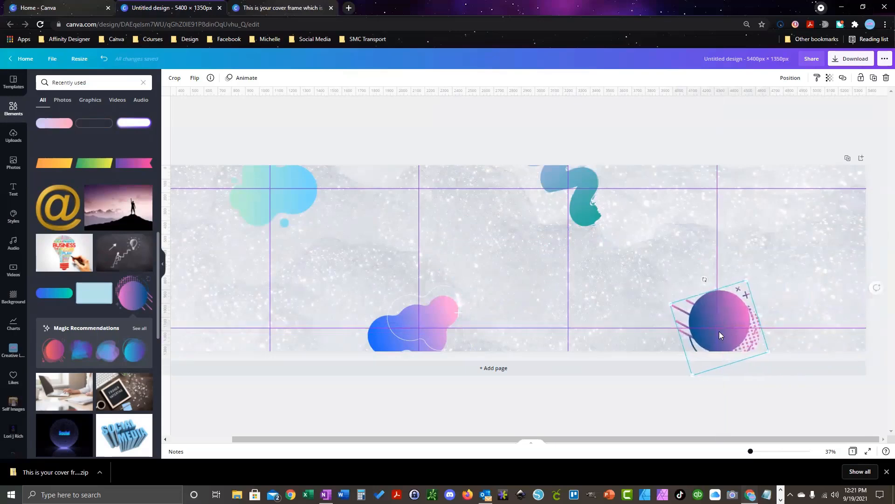
pyautogui.moveTo(588, 439); pyautogui.dragTo(524, 439)
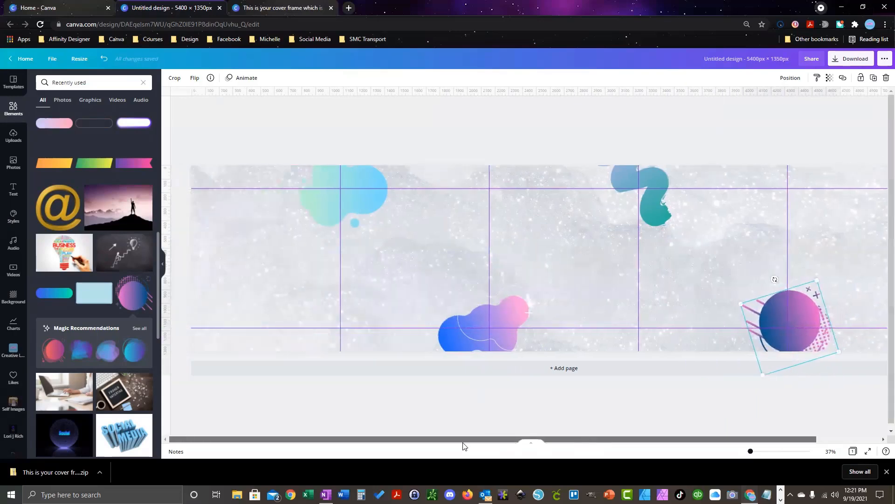
# Step: Enter crop mode on the sparkly background image and confirm it with Done
pyautogui.click(204, 339)
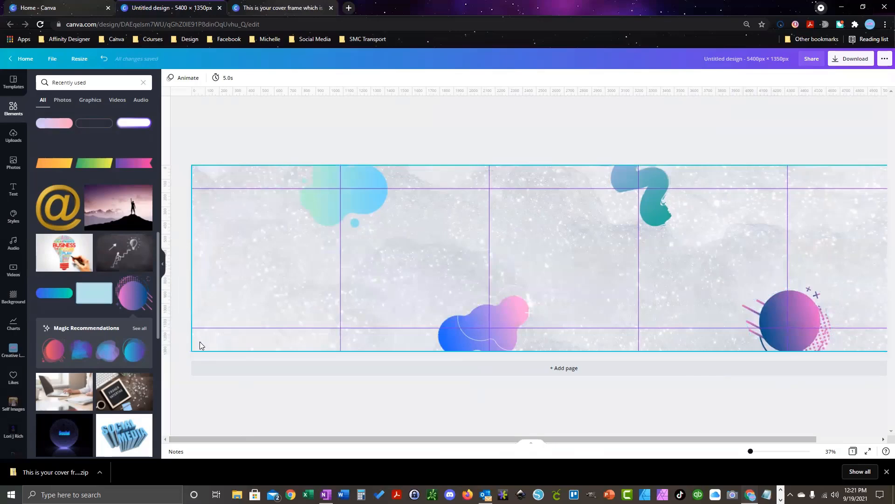
pyautogui.click(200, 342)
pyautogui.doubleClick(201, 341)
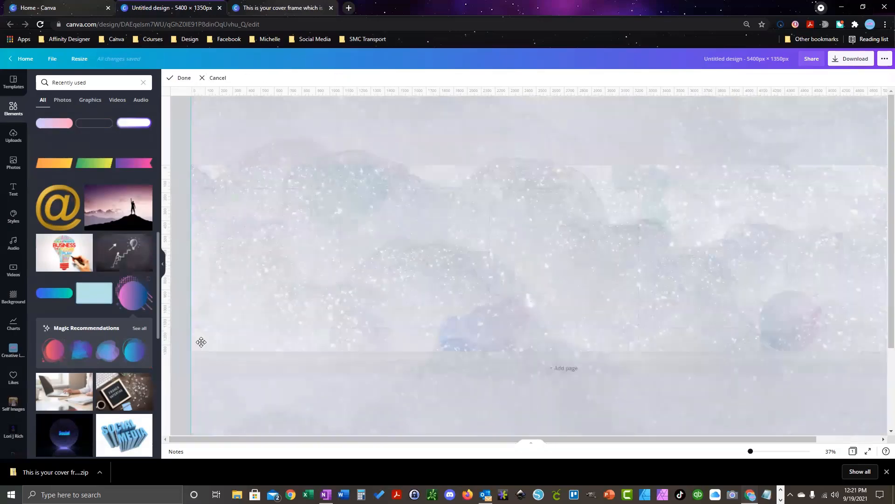
pyautogui.click(184, 79)
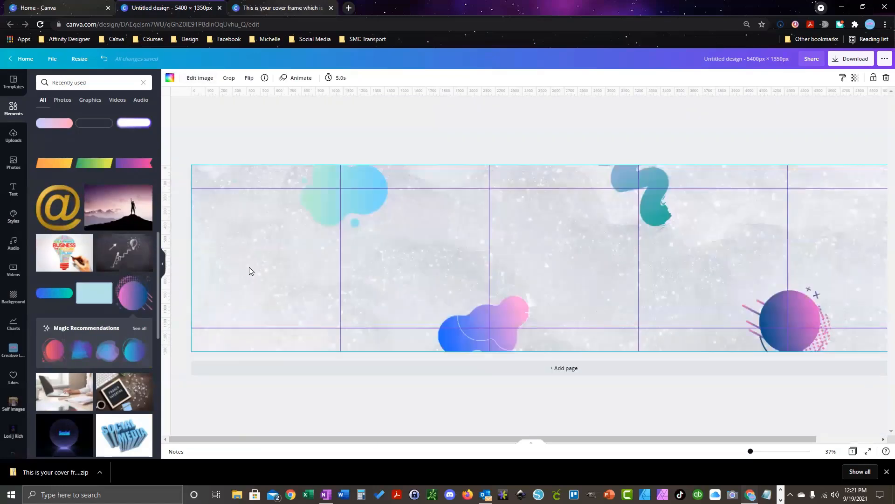
# Step: Add a small text box with the account's @ handle at the first panel's bottom-left corner
pyautogui.press('t')
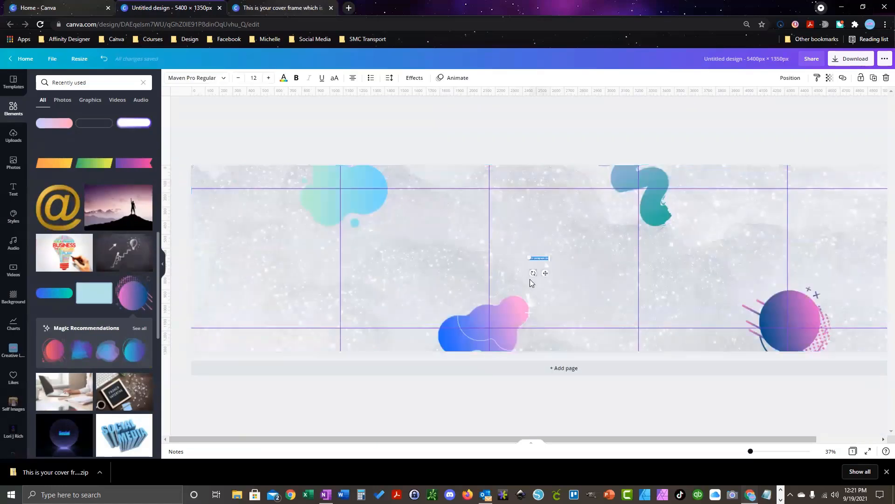
pyautogui.moveTo(548, 258); pyautogui.dragTo(593, 266)
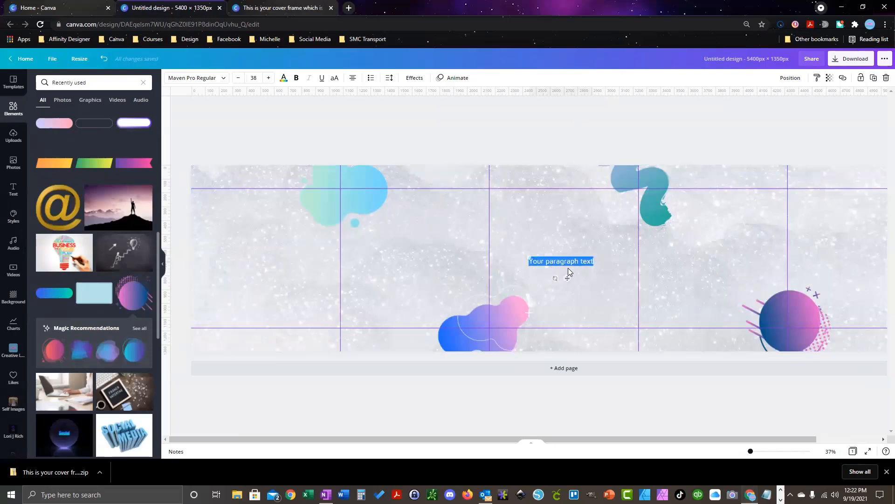
pyautogui.write('@crea')
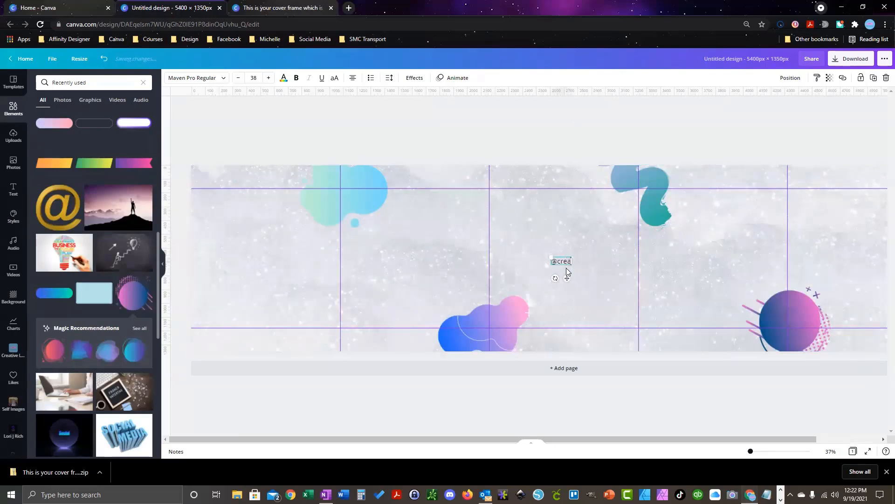
pyautogui.write('tiveladyboss')
pyautogui.moveTo(569, 278); pyautogui.dragTo(233, 357)
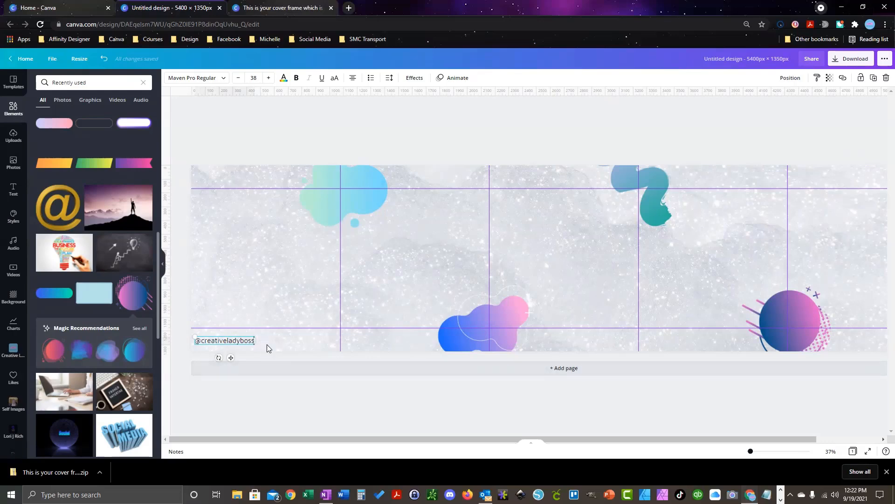
pyautogui.click(357, 343)
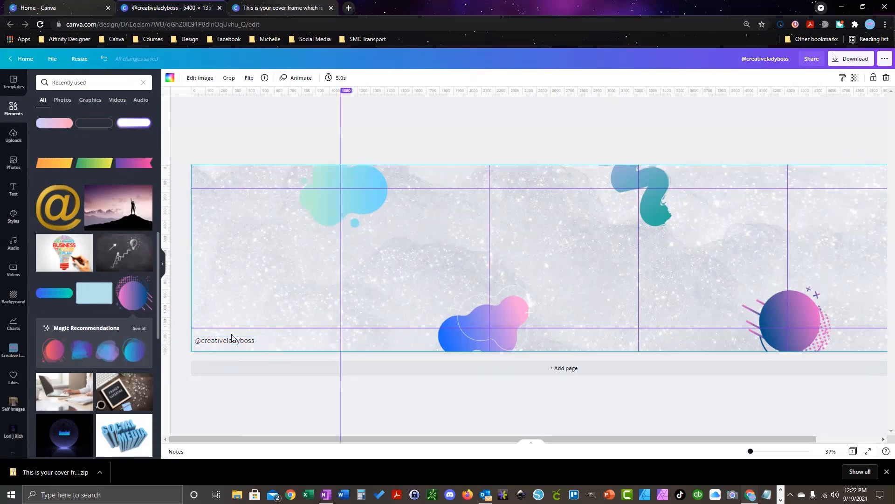
# Step: Place copies of the handle text at the bottom-left of panels two and three
pyautogui.click(220, 343)
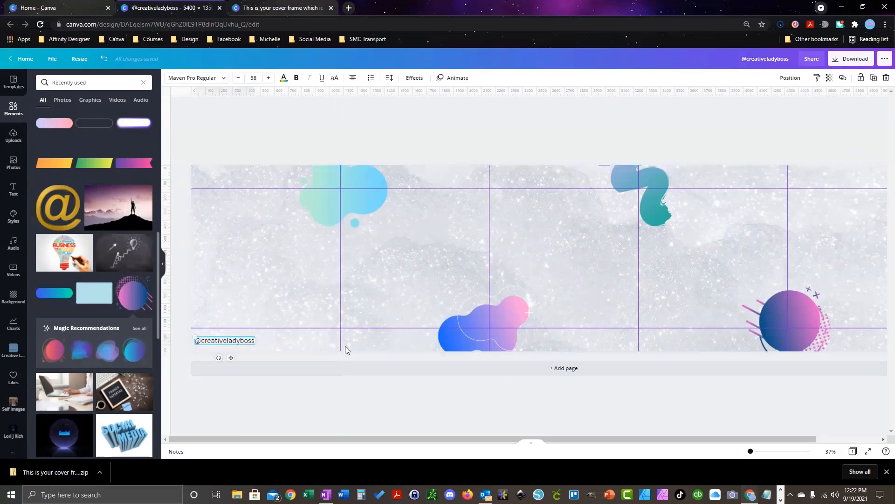
pyautogui.click(358, 345)
pyautogui.write('@creativeladyboss')
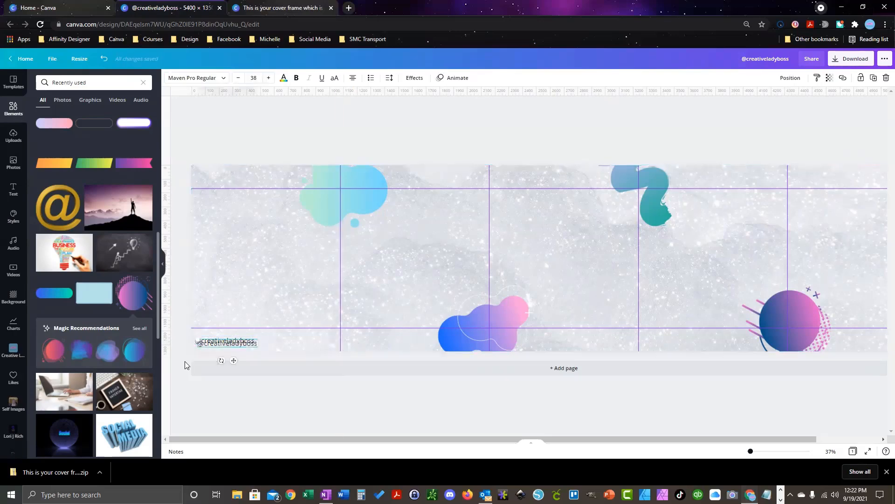
pyautogui.moveTo(234, 360); pyautogui.dragTo(381, 357)
pyautogui.moveTo(234, 361); pyautogui.dragTo(529, 358)
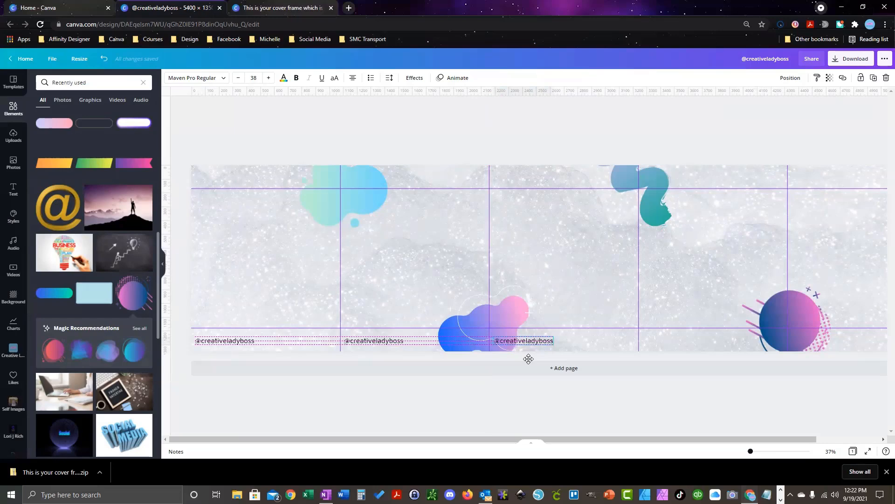
pyautogui.moveTo(528, 359); pyautogui.dragTo(529, 359)
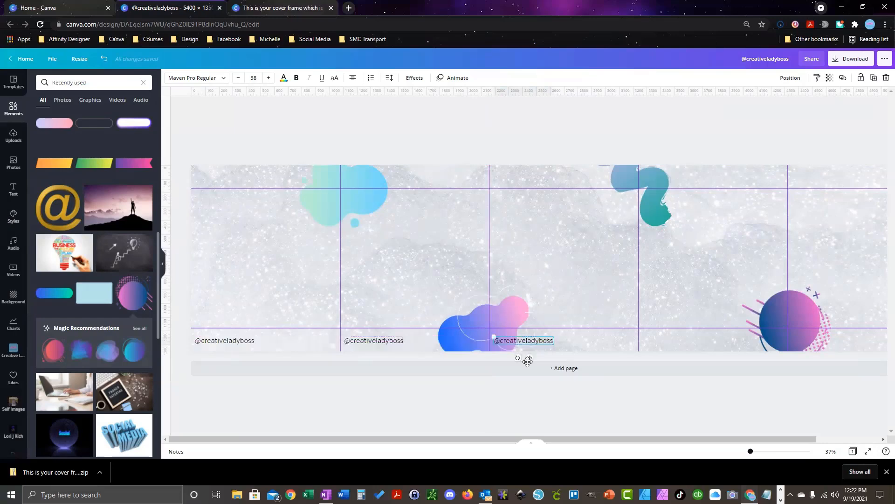
# Step: Duplicate the handle text onto the fourth panel's bottom-left corner
pyautogui.click(224, 342)
pyautogui.hotkey('ctrl', 'd')
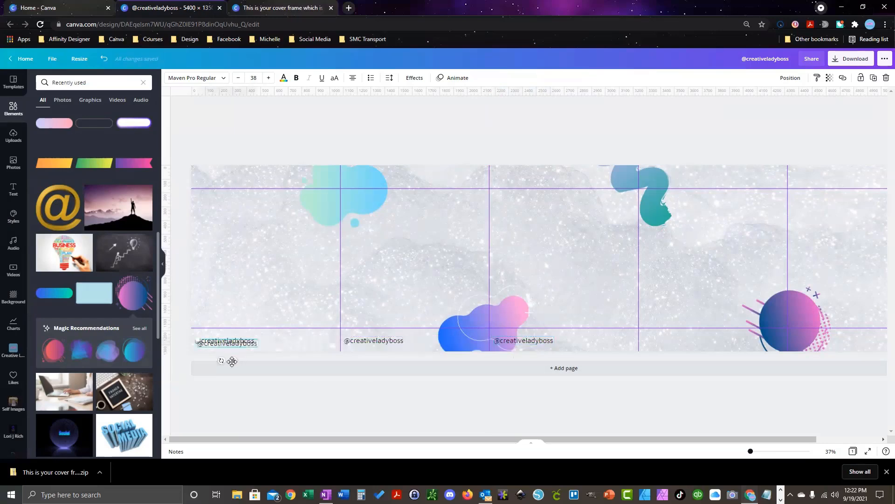
pyautogui.moveTo(232, 362); pyautogui.dragTo(676, 357)
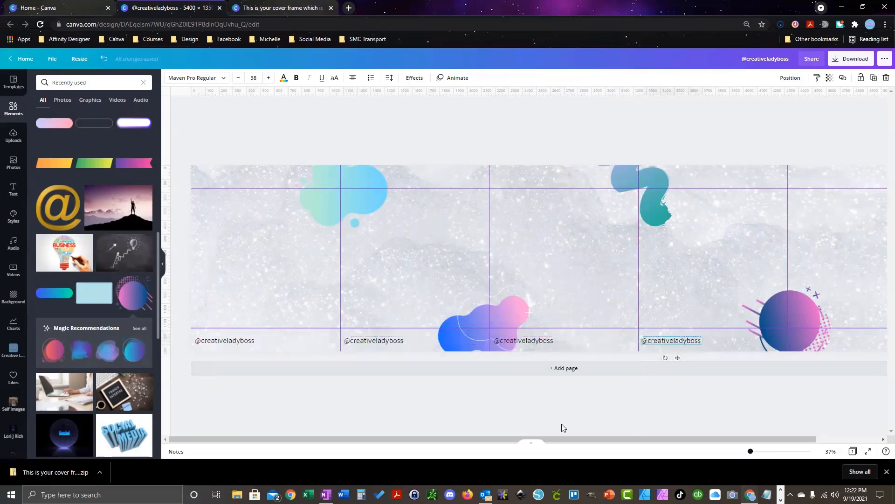
pyautogui.moveTo(574, 444)
pyautogui.mouseDown()
pyautogui.moveTo(684, 453)
pyautogui.moveTo(562, 450)
pyautogui.mouseUp()
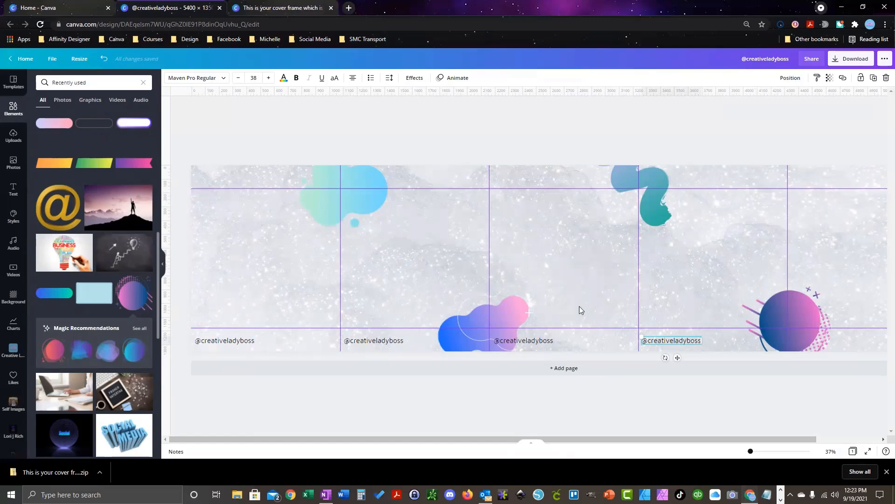
# Step: Add a '1/5' text label and position it along the top of the first carousel panel
pyautogui.click(555, 259)
pyautogui.press('t')
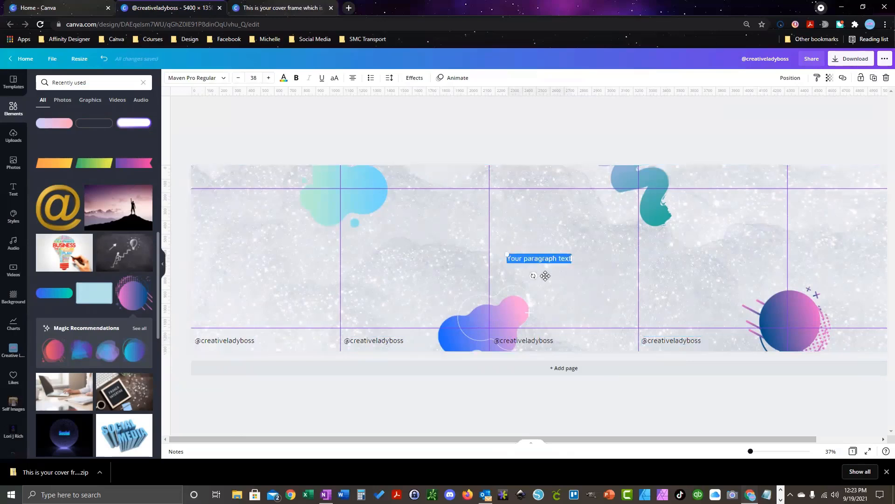
pyautogui.write('1/5')
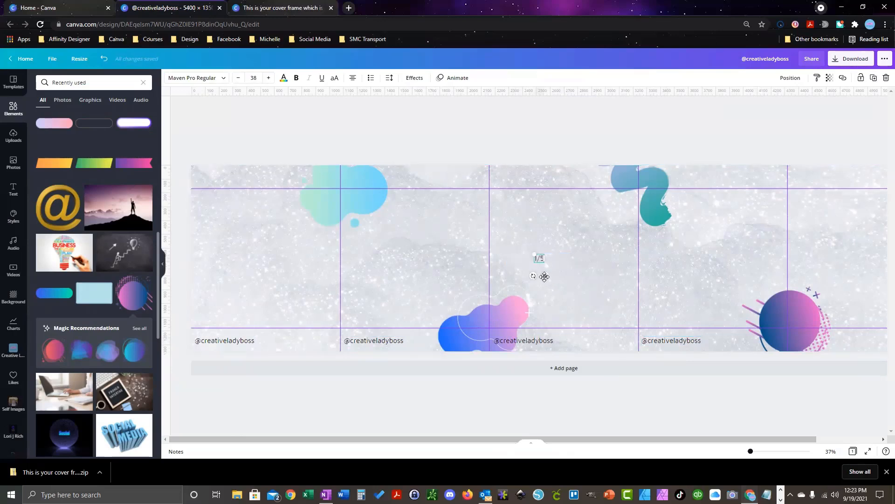
pyautogui.moveTo(544, 276); pyautogui.dragTo(332, 196)
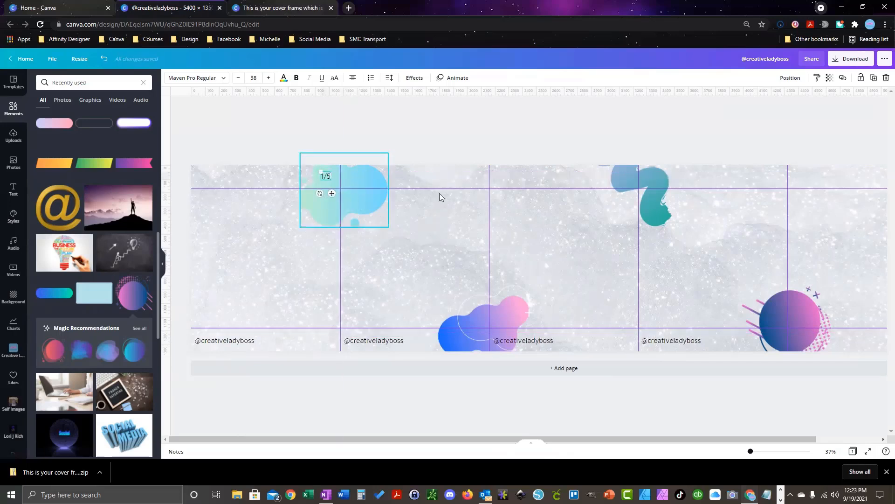
pyautogui.click(475, 179)
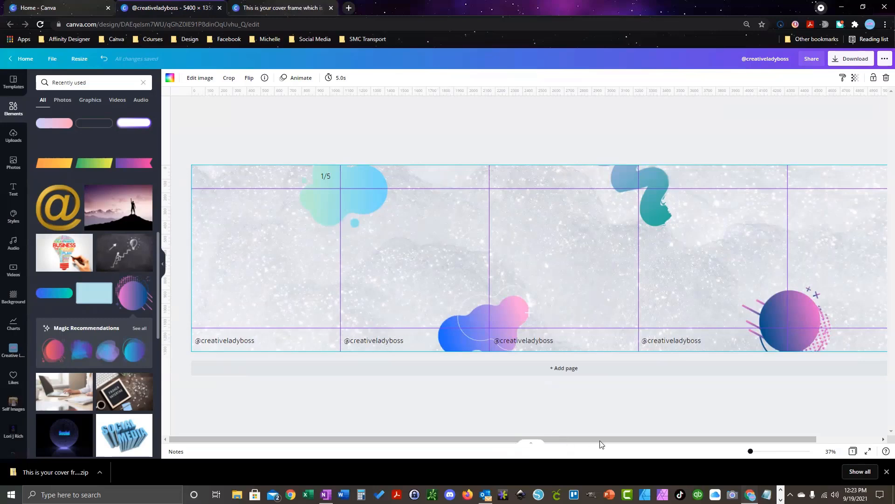
pyautogui.moveTo(699, 441); pyautogui.dragTo(603, 436)
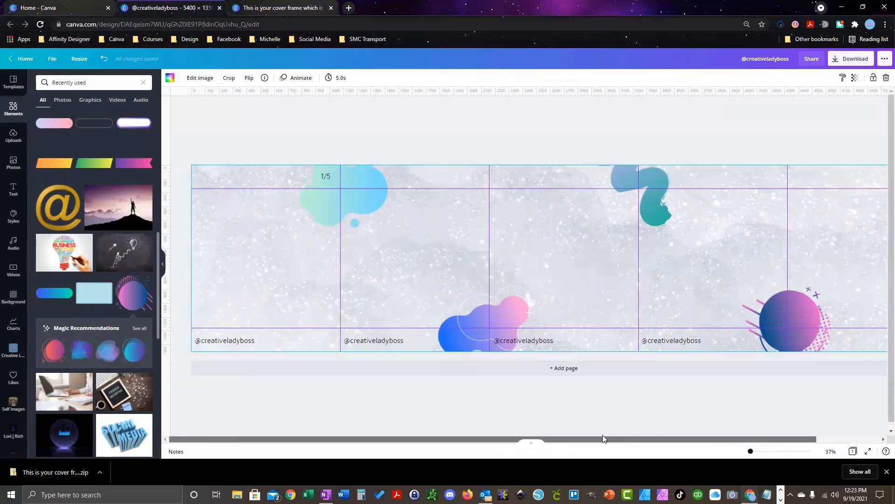
pyautogui.click(327, 177)
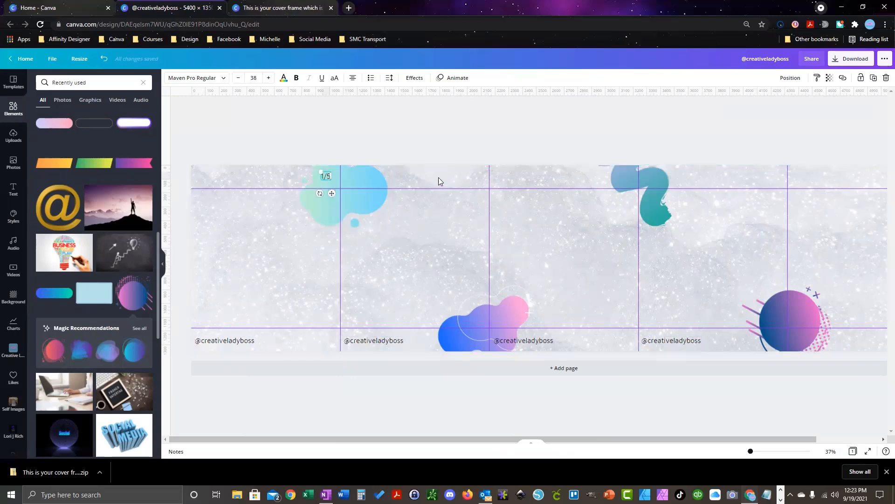
pyautogui.moveTo(330, 193); pyautogui.dragTo(486, 194)
# Step: Paste copies of the '1/5' label along the top of the remaining panels through the last one
pyautogui.hotkey('ctrl', 'v')
pyautogui.moveTo(336, 198); pyautogui.dragTo(635, 198)
pyautogui.hotkey('ctrl', 'v')
pyautogui.moveTo(335, 196); pyautogui.dragTo(785, 193)
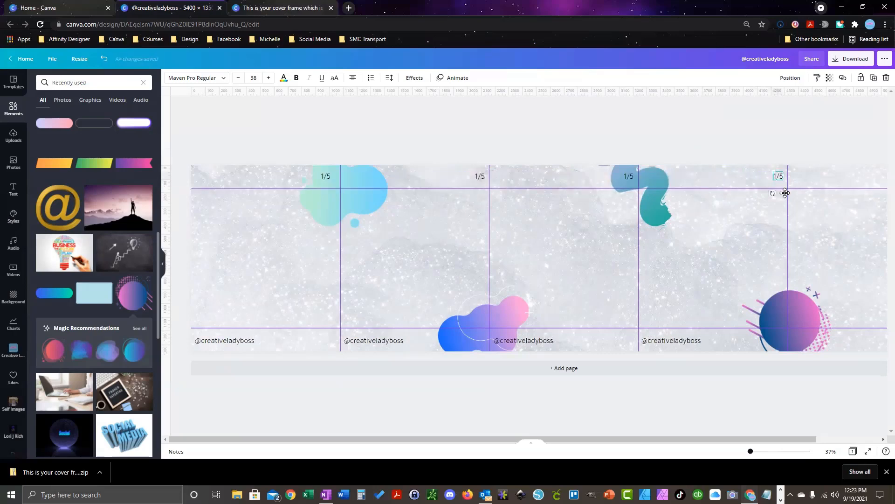
pyautogui.moveTo(697, 438); pyautogui.dragTo(775, 436)
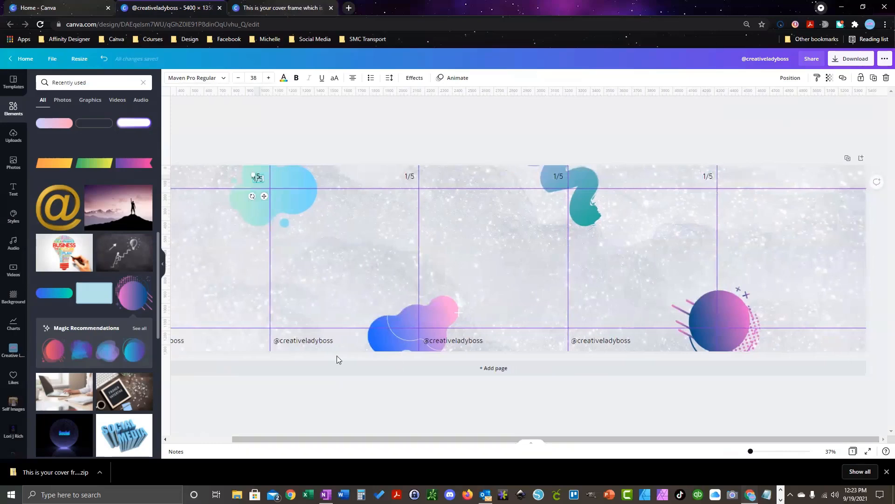
pyautogui.moveTo(261, 197); pyautogui.dragTo(862, 194)
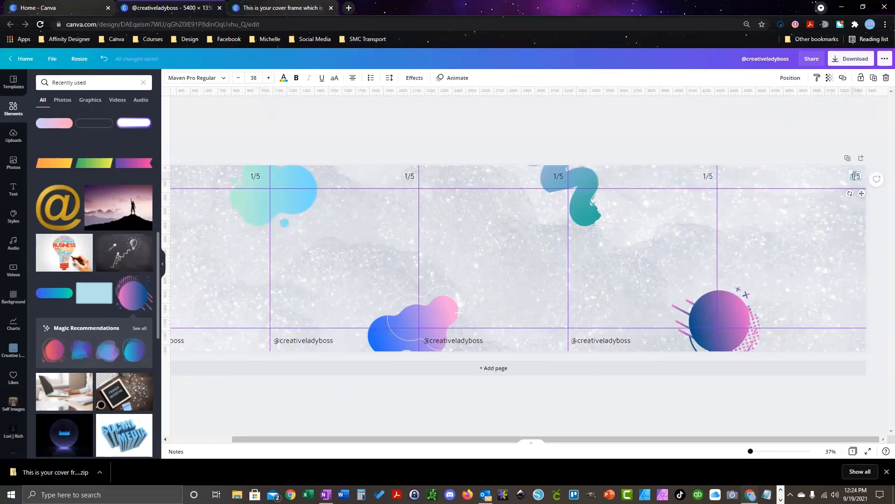
# Step: Change the copied labels' first digits to 5, 4, 3 and 2 so panels read 1/5 through 5/5
pyautogui.write('5')
pyautogui.doubleClick(709, 178)
pyautogui.write('4')
pyautogui.click(554, 177)
pyautogui.doubleClick(559, 176)
pyautogui.write('3')
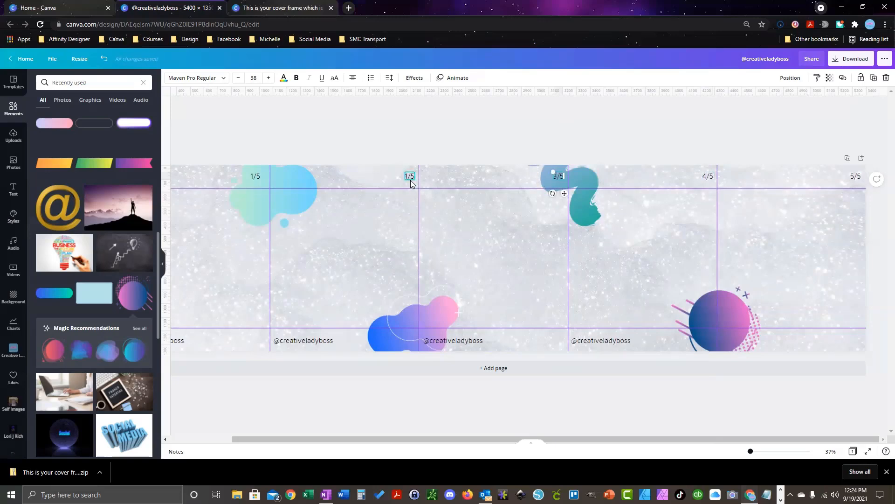
pyautogui.click(411, 177)
pyautogui.doubleClick(410, 176)
pyautogui.write('2')
pyautogui.click(489, 151)
pyautogui.moveTo(573, 440); pyautogui.dragTo(497, 451)
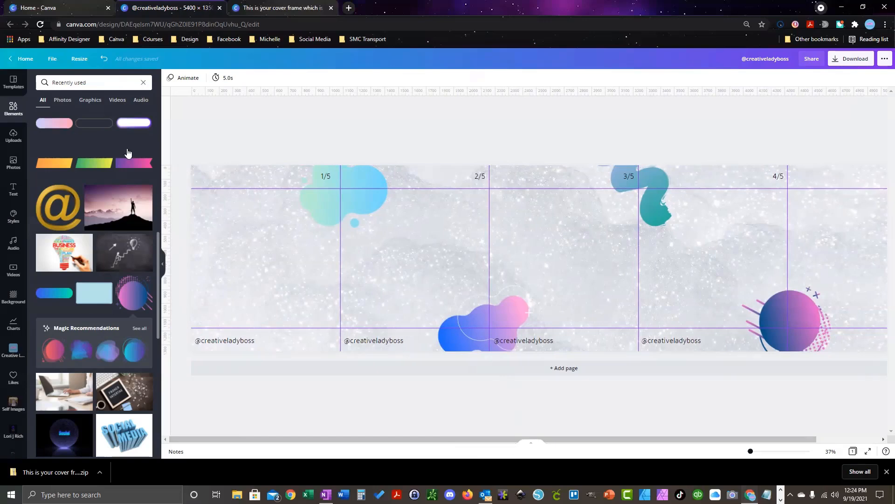
# Step: Search Elements for 'frame' and place a scalloped frame, about 367 px square, on the fifth panel
pyautogui.click(84, 82)
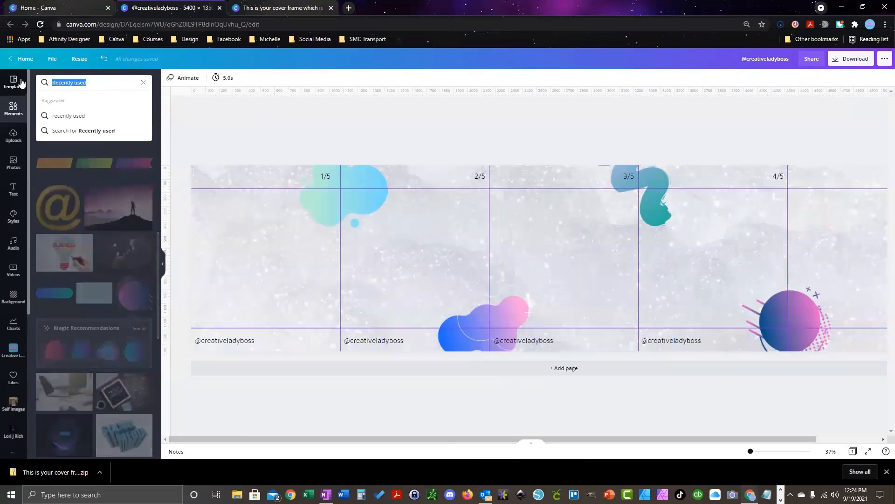
pyautogui.write('fram')
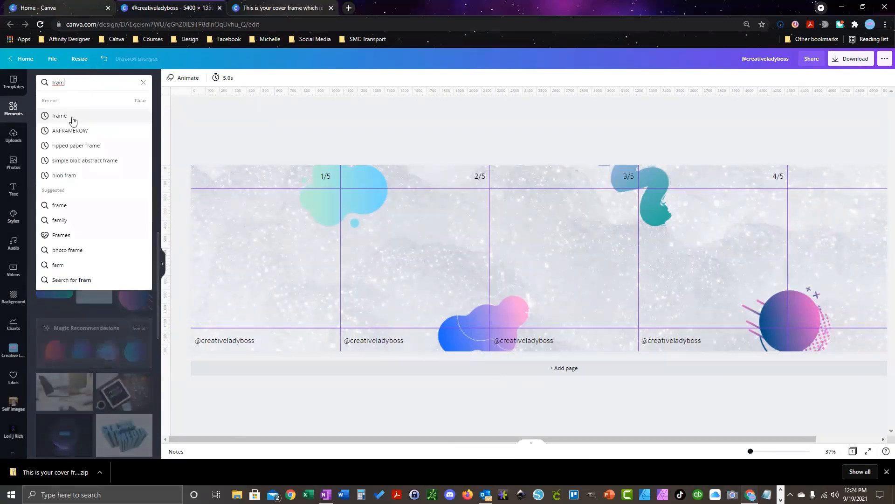
pyautogui.click(69, 117)
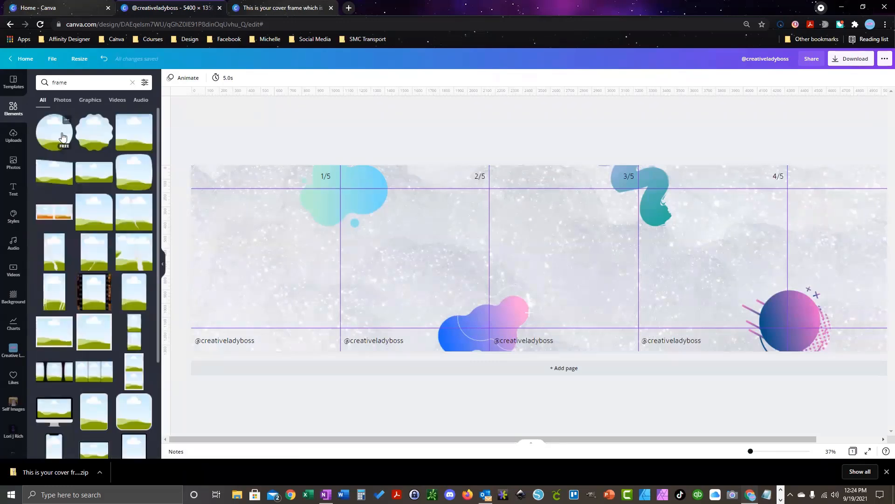
pyautogui.moveTo(99, 138); pyautogui.dragTo(819, 229)
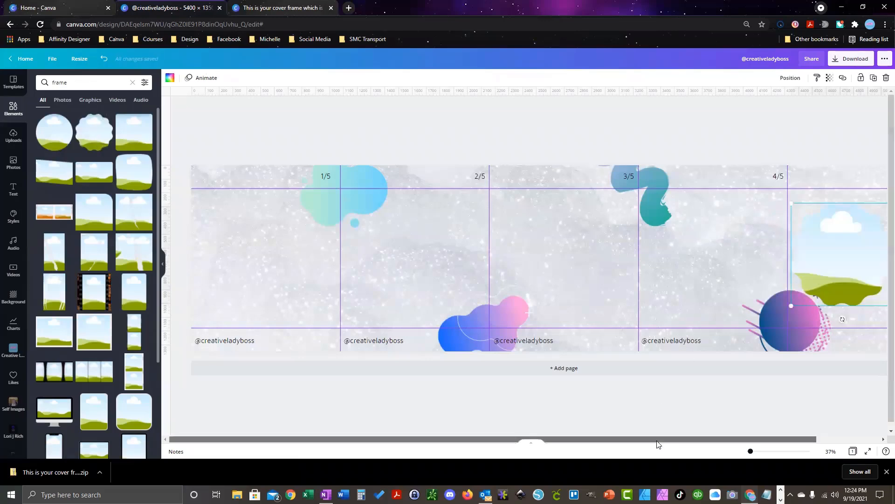
pyautogui.moveTo(658, 444); pyautogui.dragTo(721, 444)
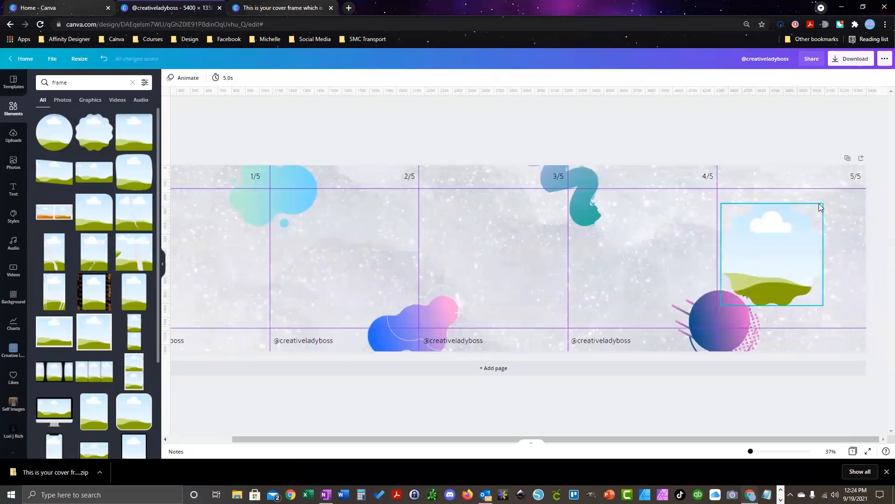
pyautogui.moveTo(821, 204); pyautogui.dragTo(807, 232)
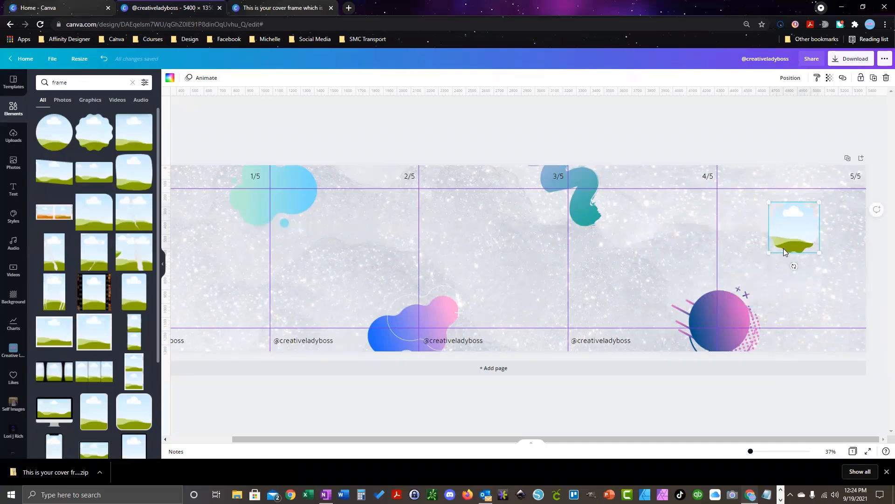
# Step: Fill the frame with the round portrait photo from Uploads
pyautogui.click(14, 139)
pyautogui.scroll(-10, 91, 247)
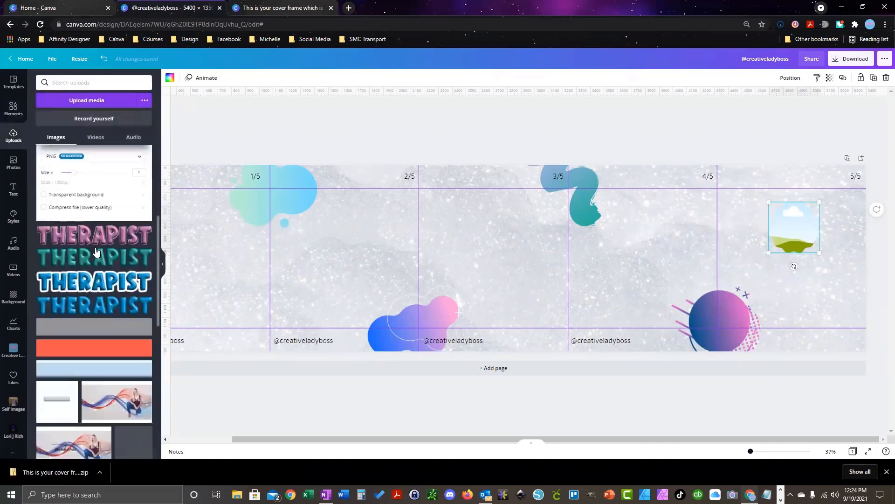
pyautogui.scroll(-10, 96, 251)
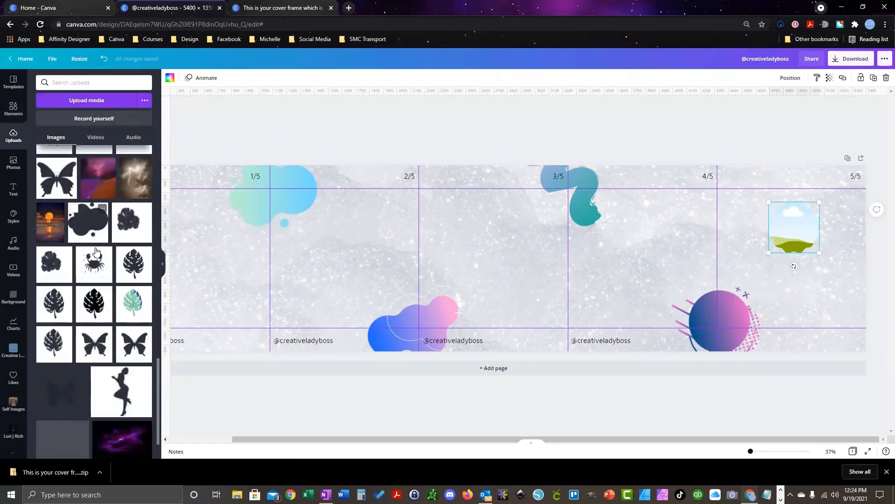
pyautogui.scroll(-15, 95, 252)
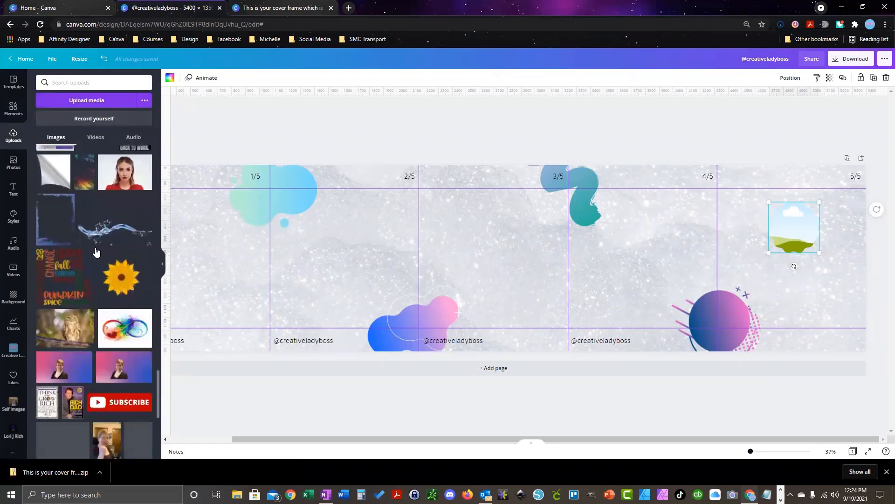
pyautogui.scroll(-15, 95, 252)
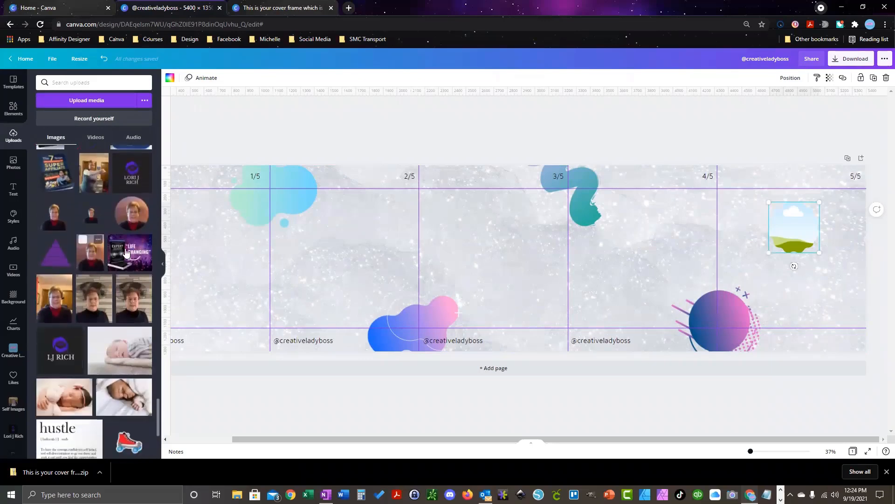
pyautogui.moveTo(130, 221); pyautogui.dragTo(788, 214)
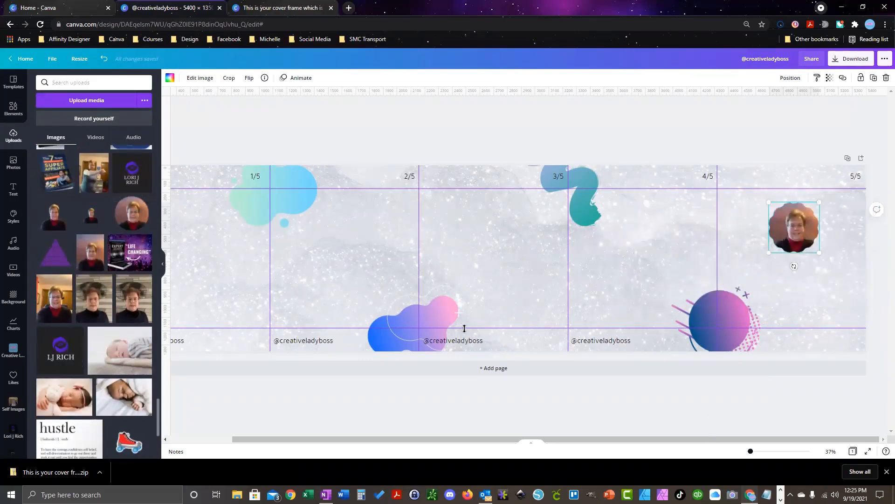
# Step: Copy the two pink 'Follow for more Tips' labels from the cover frame design and paste them onto the last panel
pyautogui.click(56, 8)
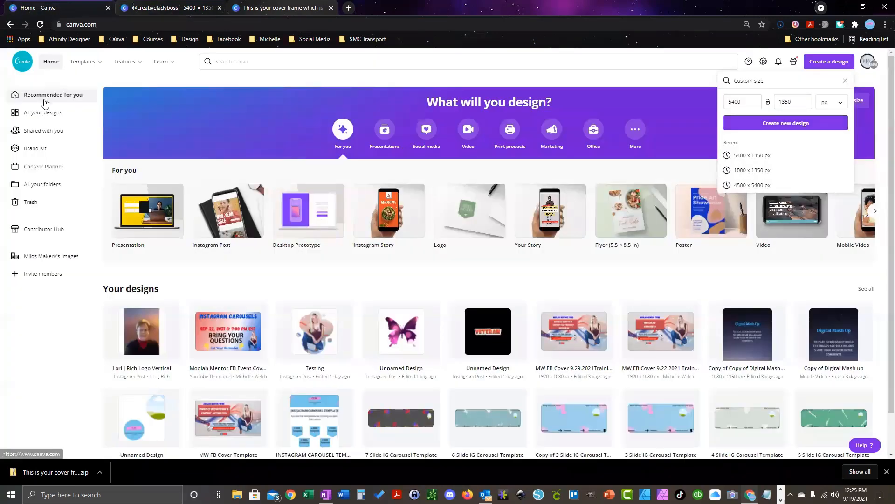
pyautogui.click(45, 117)
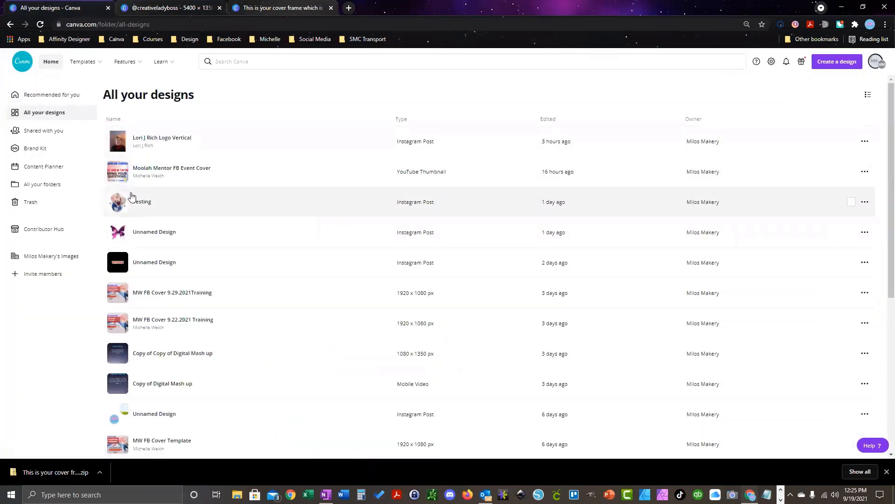
pyautogui.click(185, 8)
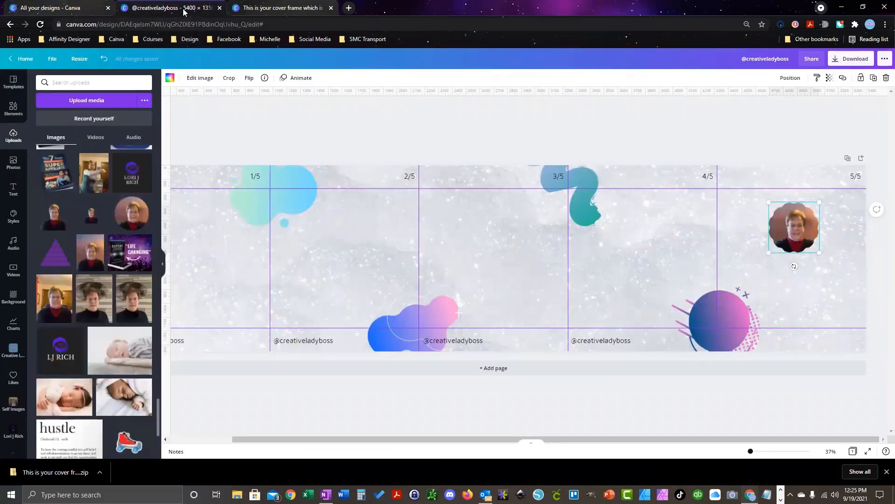
pyautogui.click(277, 9)
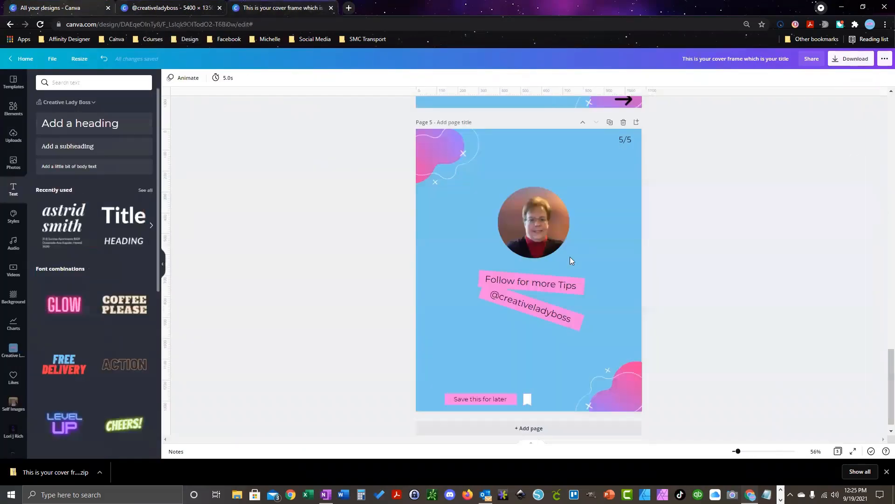
pyautogui.click(600, 346)
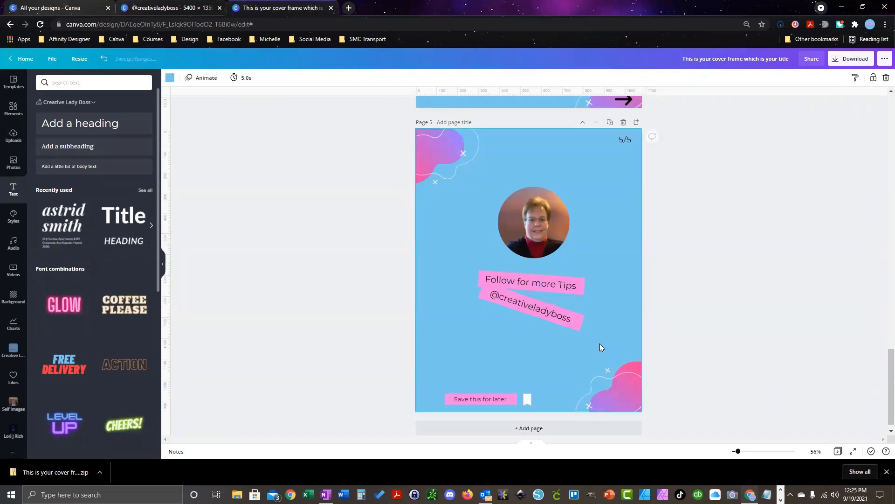
pyautogui.moveTo(597, 342); pyautogui.dragTo(457, 260)
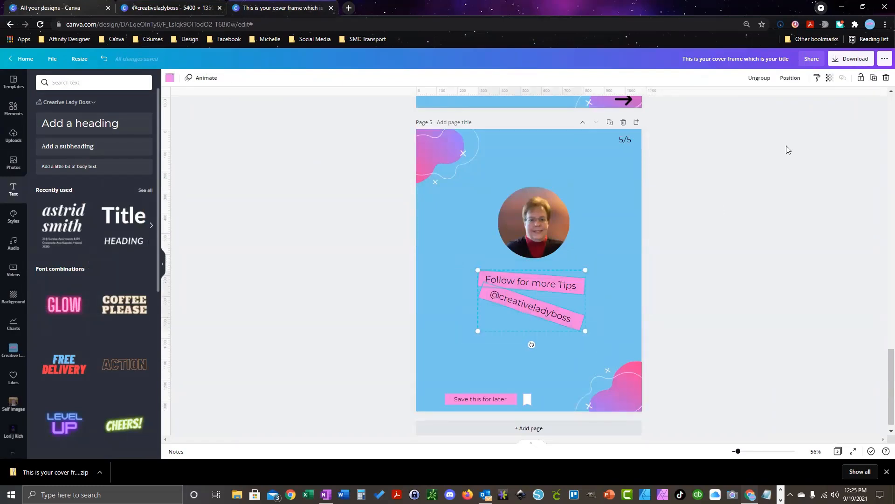
pyautogui.click(183, 8)
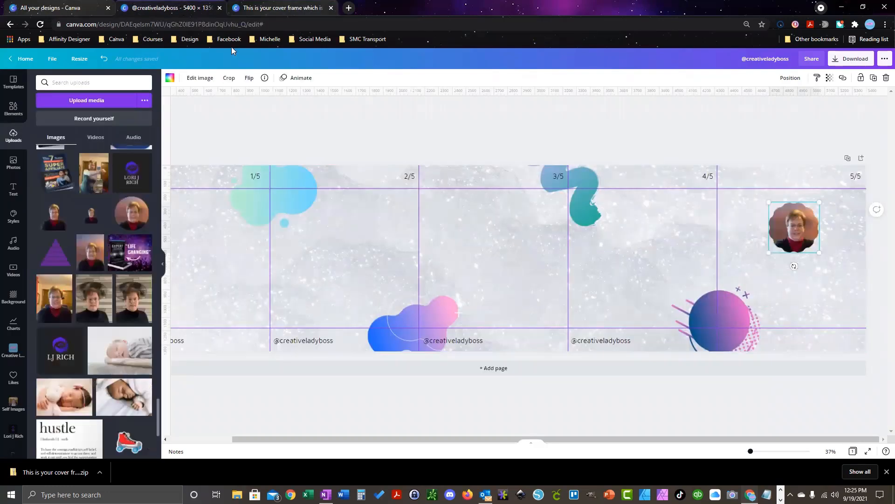
pyautogui.click(808, 301)
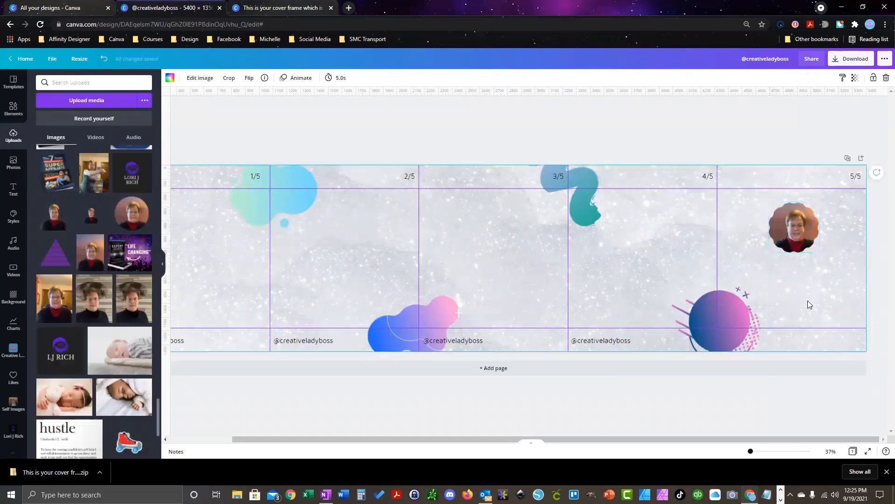
pyautogui.hotkey('ctrl', 'v')
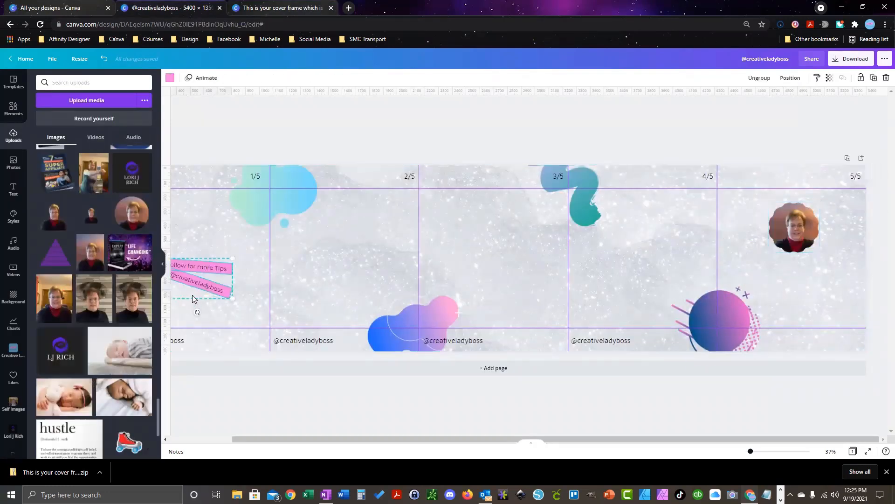
pyautogui.moveTo(192, 295); pyautogui.dragTo(797, 296)
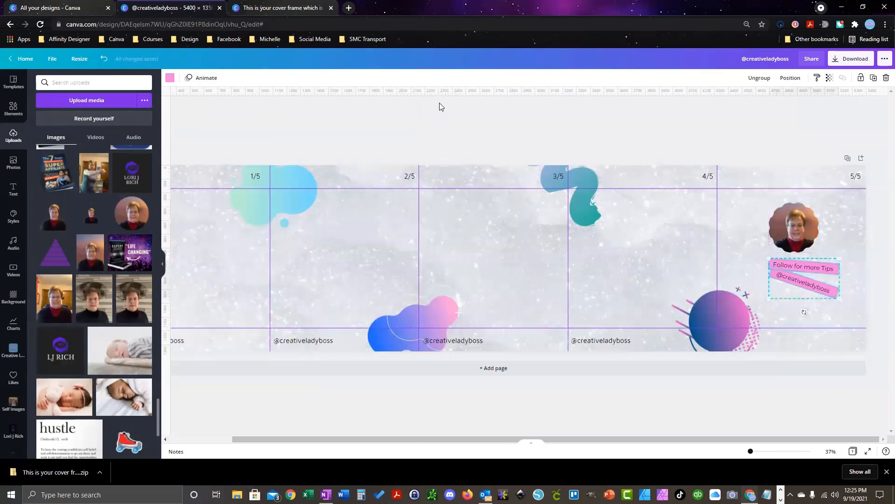
# Step: Bring the 'Save this for later' label over from the other design and move it to the carousel's bottom-right
pyautogui.click(288, 8)
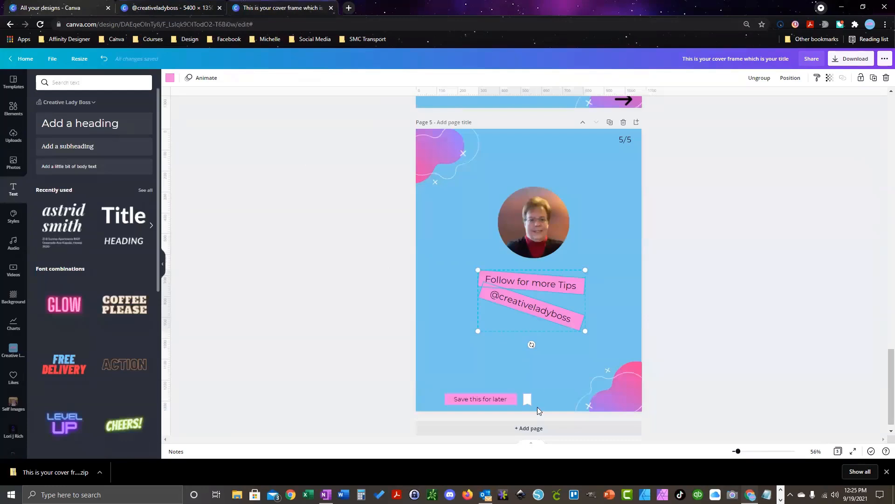
pyautogui.click(519, 401)
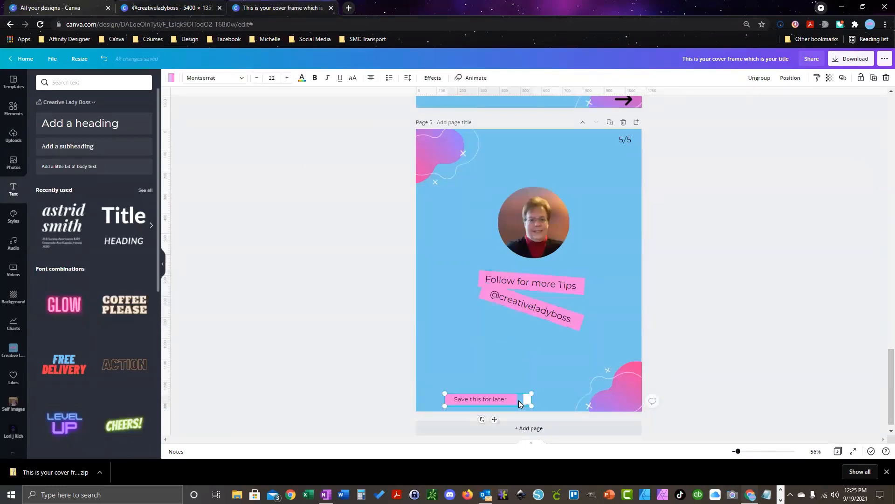
pyautogui.click(178, 9)
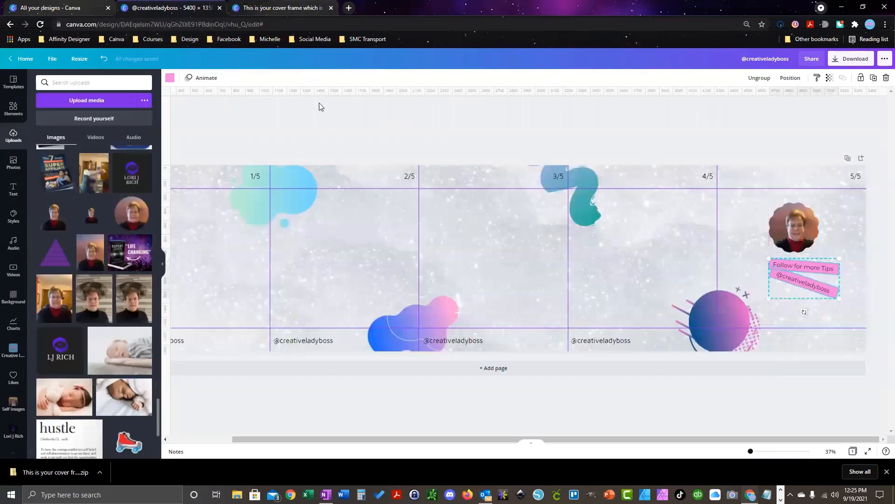
pyautogui.click(810, 336)
pyautogui.hotkey('ctrl', 'v')
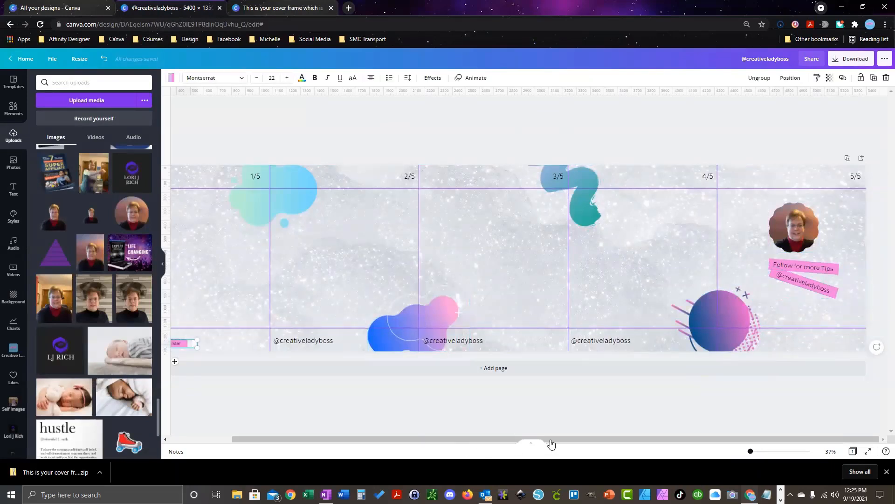
pyautogui.moveTo(408, 443); pyautogui.dragTo(357, 442)
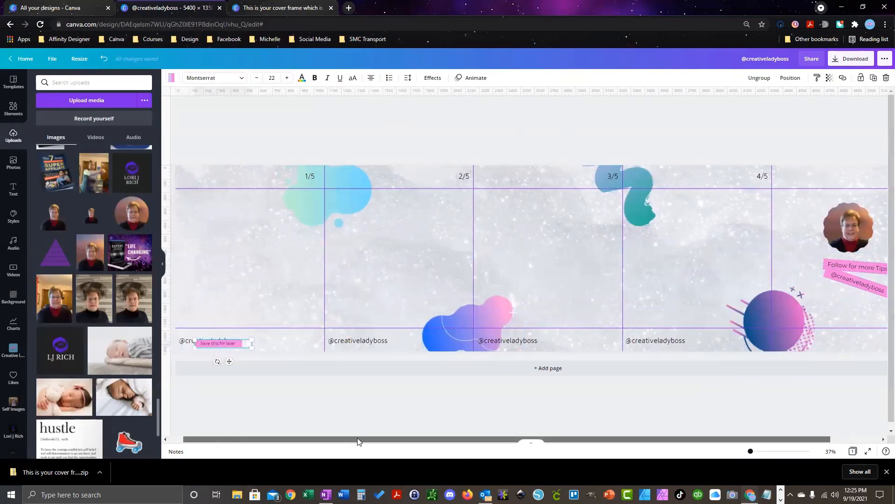
pyautogui.click(232, 343)
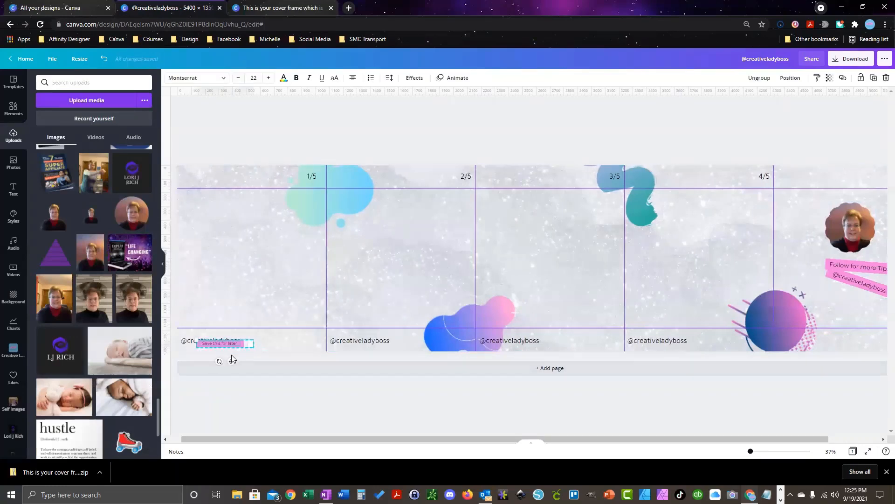
pyautogui.moveTo(231, 359); pyautogui.dragTo(861, 357)
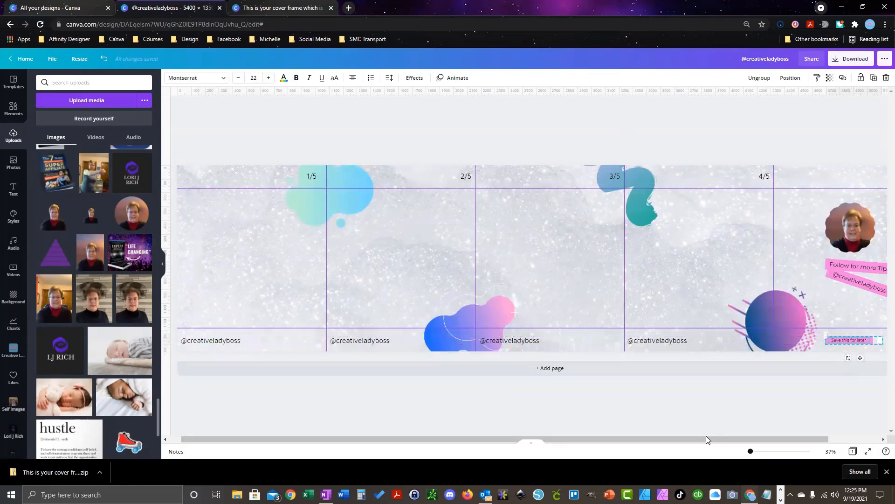
# Step: Enlarge the 'Save this for later' label to size 27 and fit it into the fifth panel's bottom-right corner
pyautogui.moveTo(706, 438); pyautogui.dragTo(757, 439)
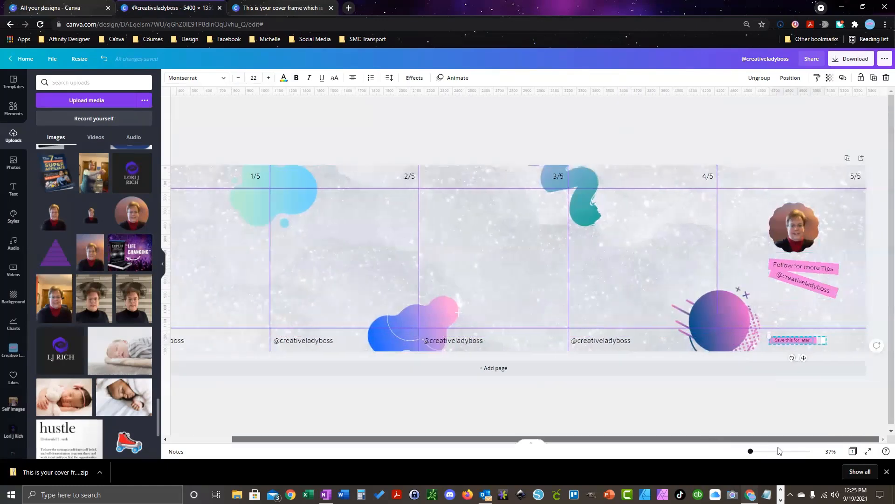
pyautogui.click(825, 340)
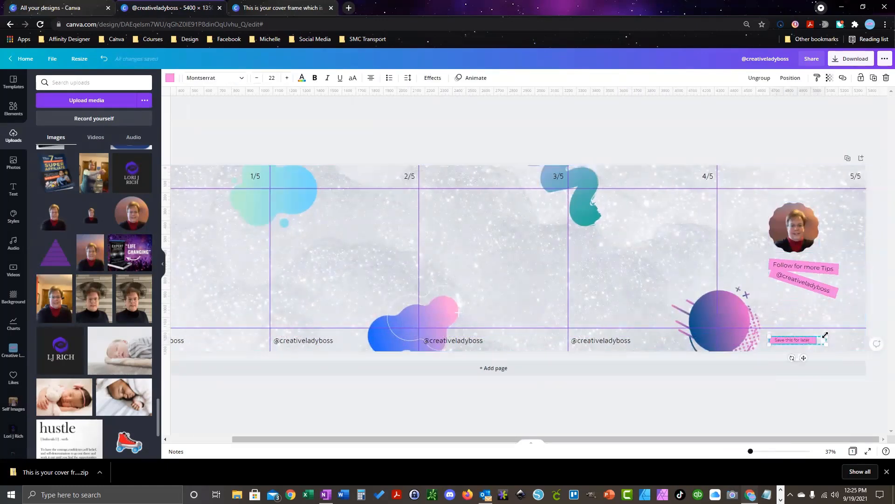
pyautogui.moveTo(825, 335); pyautogui.dragTo(839, 333)
pyautogui.moveTo(812, 358); pyautogui.dragTo(833, 358)
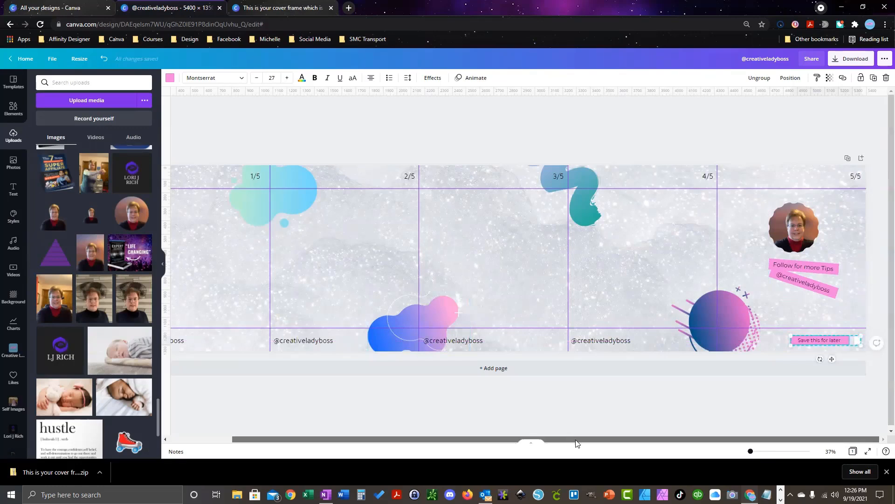
pyautogui.moveTo(576, 439); pyautogui.dragTo(393, 439)
pyautogui.click(205, 199)
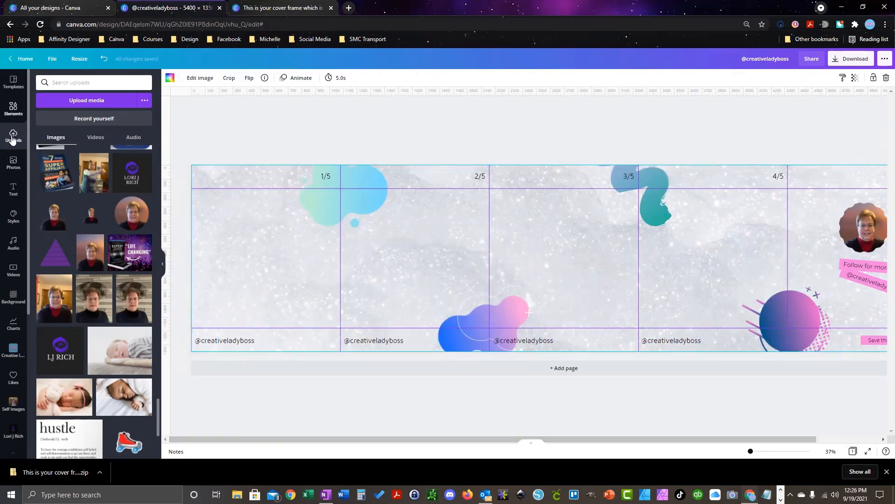
# Step: Add a large 'Cover Frame' heading across the middle of the first panel
pyautogui.click(13, 189)
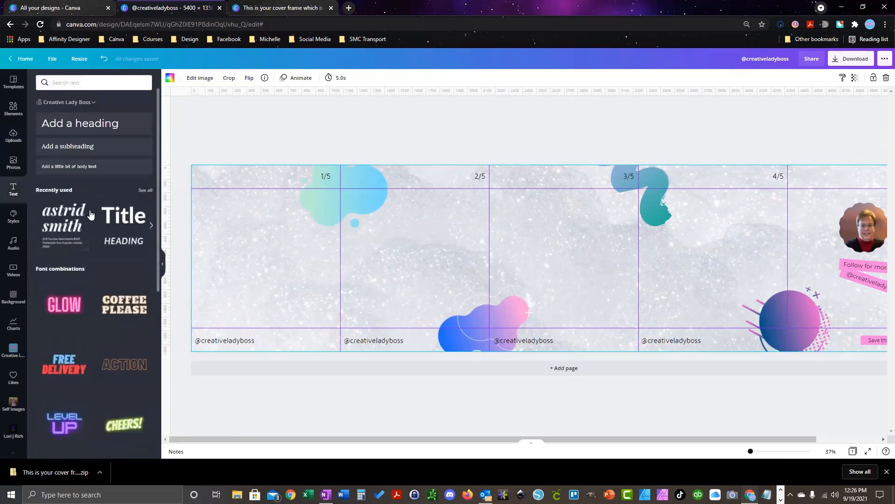
pyautogui.click(103, 123)
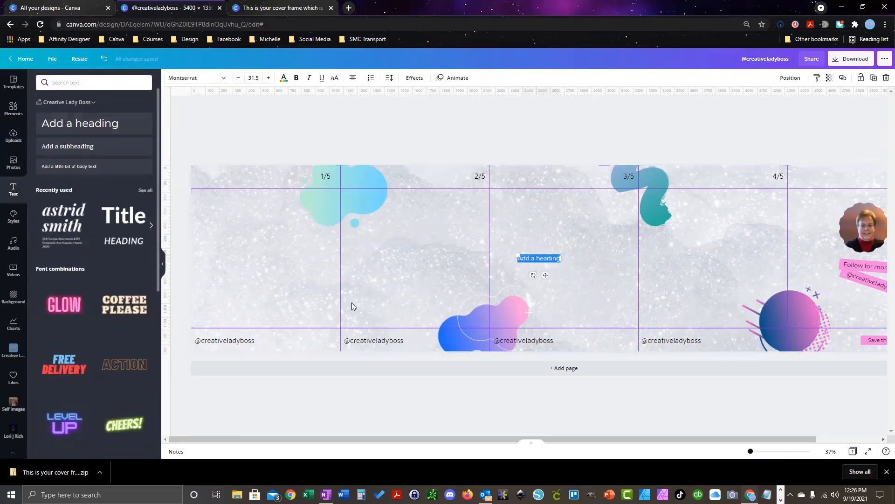
pyautogui.write('Cover Frame')
pyautogui.moveTo(558, 259); pyautogui.dragTo(631, 316)
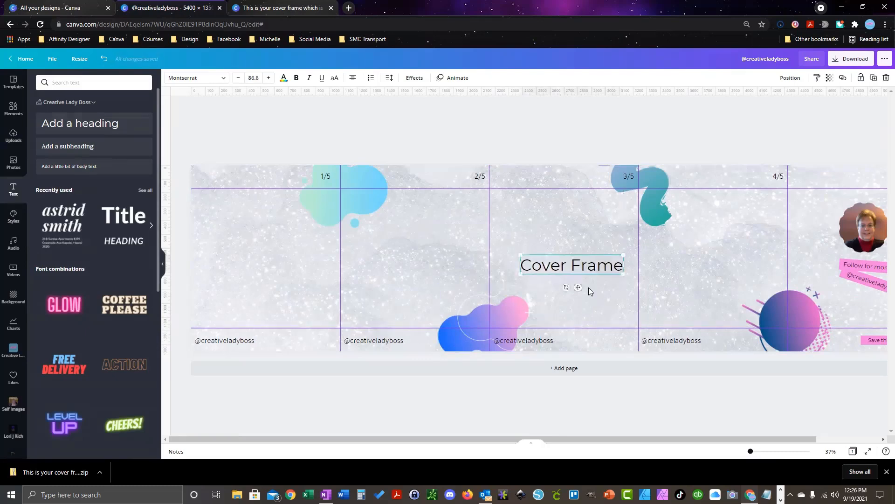
pyautogui.moveTo(576, 287); pyautogui.dragTo(270, 275)
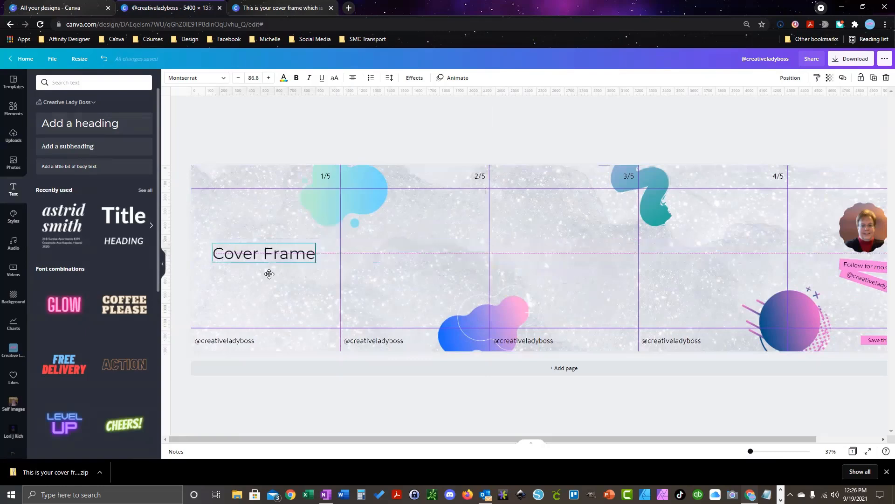
pyautogui.click(429, 256)
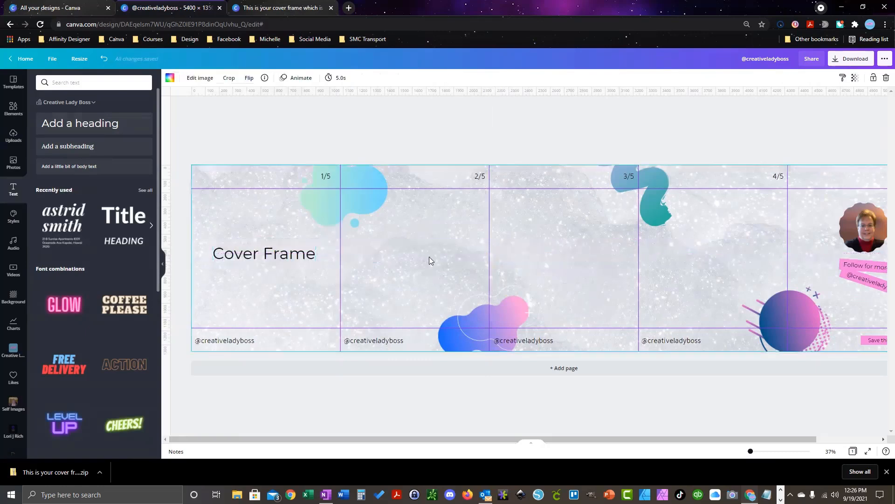
# Step: Duplicate the heading into the second, third and fourth panels
pyautogui.click(233, 247)
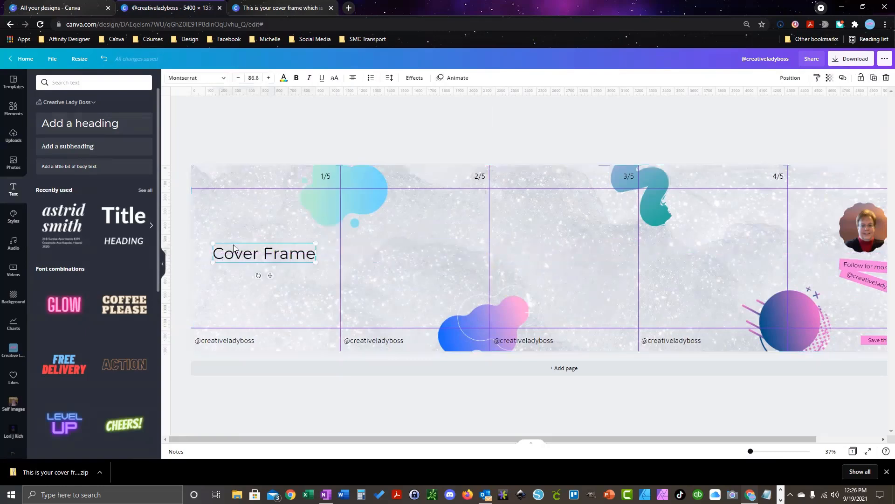
pyautogui.hotkey('ctrl', 'd')
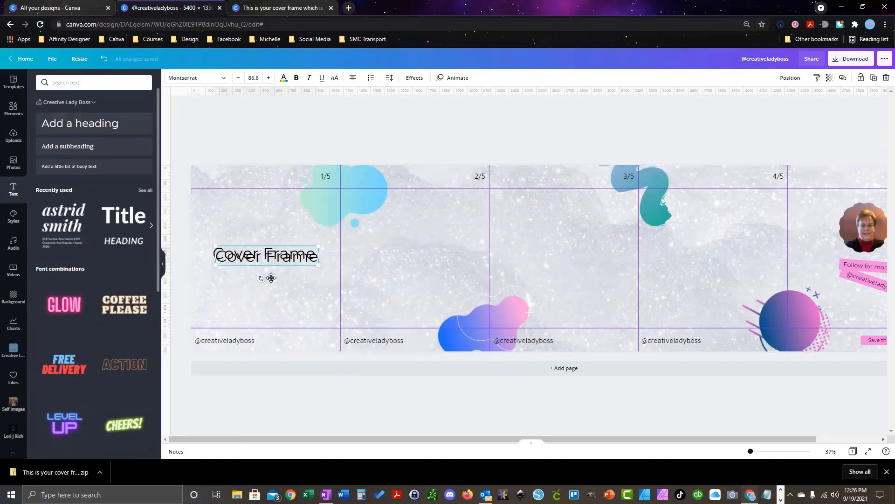
pyautogui.moveTo(273, 278); pyautogui.dragTo(578, 276)
pyautogui.hotkey('ctrl', 'd')
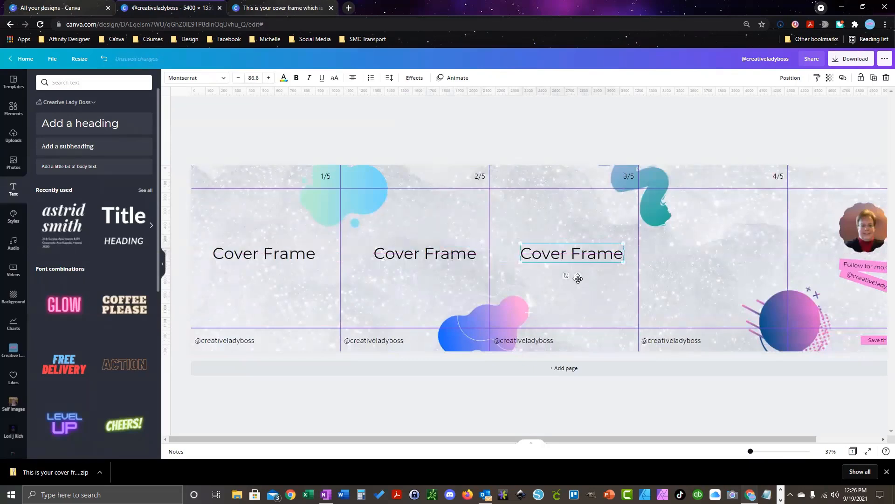
pyautogui.hotkey('ctrl', 'd')
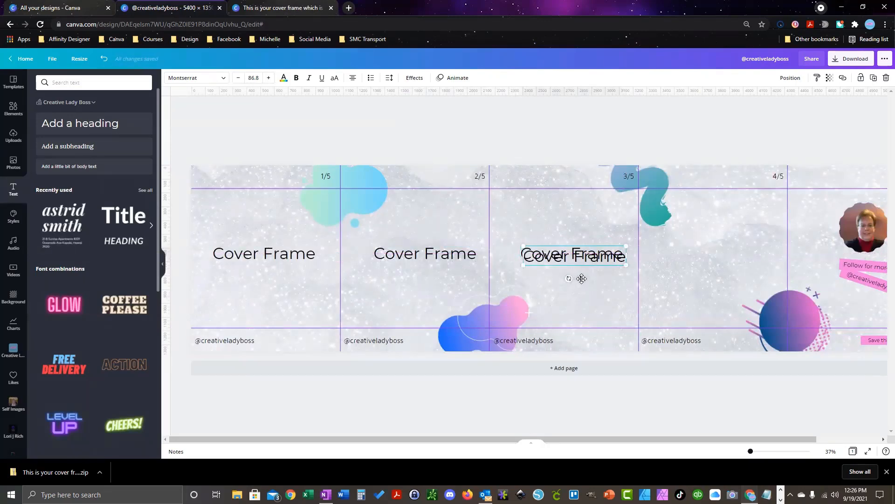
pyautogui.moveTo(582, 278); pyautogui.dragTo(724, 275)
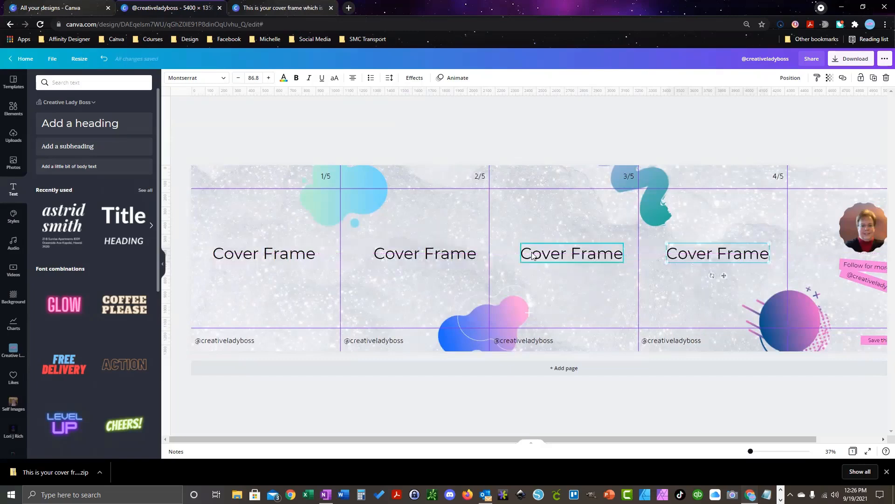
# Step: Retitle the second and third panels' headings to 'slide 1' and 'slide 2'
pyautogui.click(473, 257)
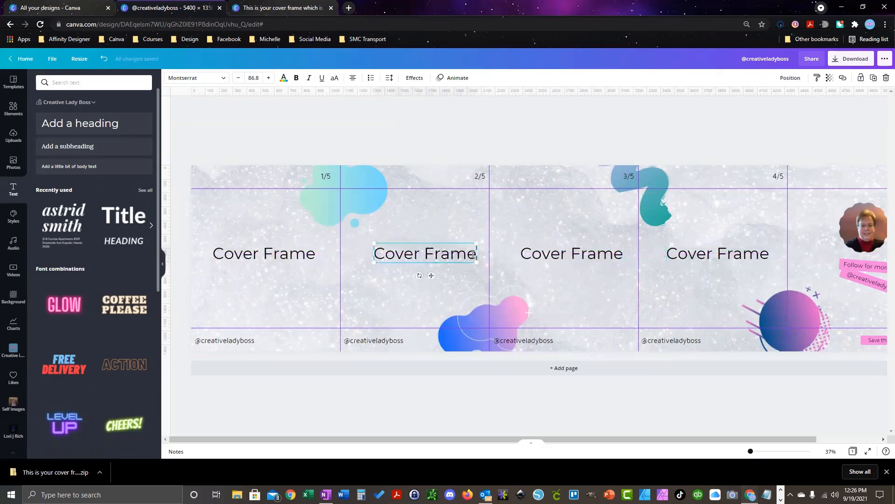
pyautogui.doubleClick(472, 254)
pyautogui.write('sl')
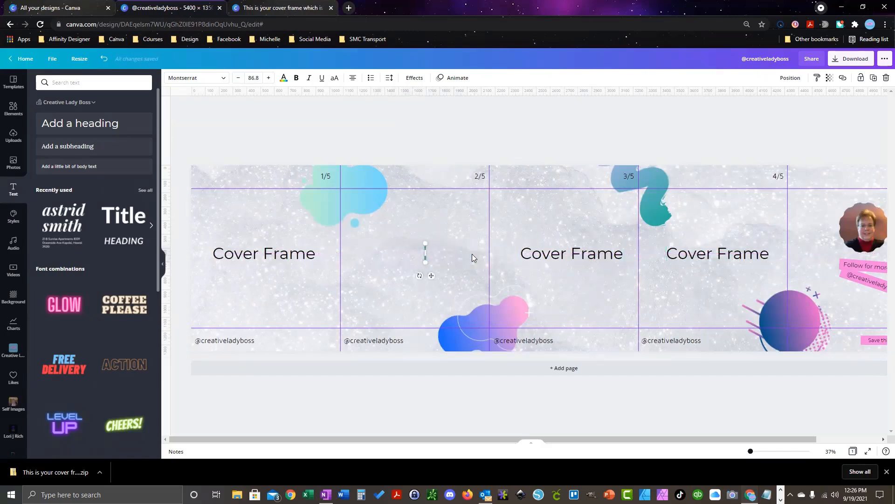
pyautogui.write('ide 1')
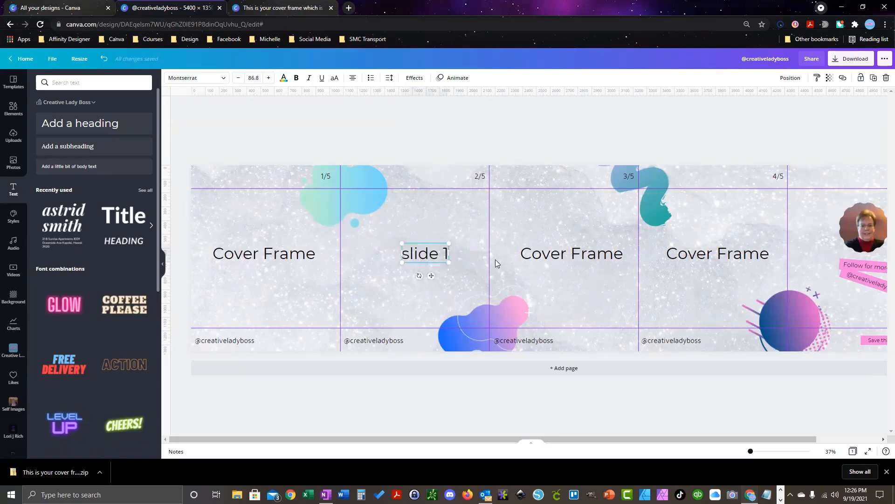
pyautogui.click(591, 259)
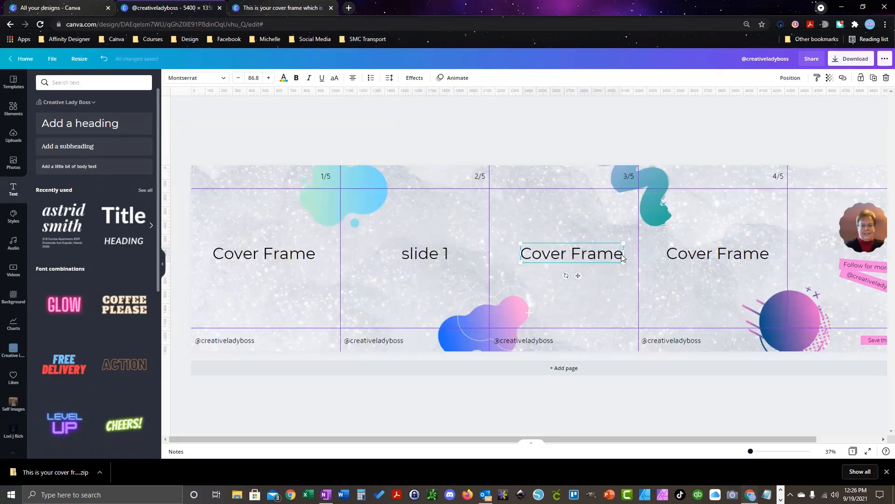
pyautogui.moveTo(621, 254); pyautogui.dragTo(523, 255)
pyautogui.write('slide 2')
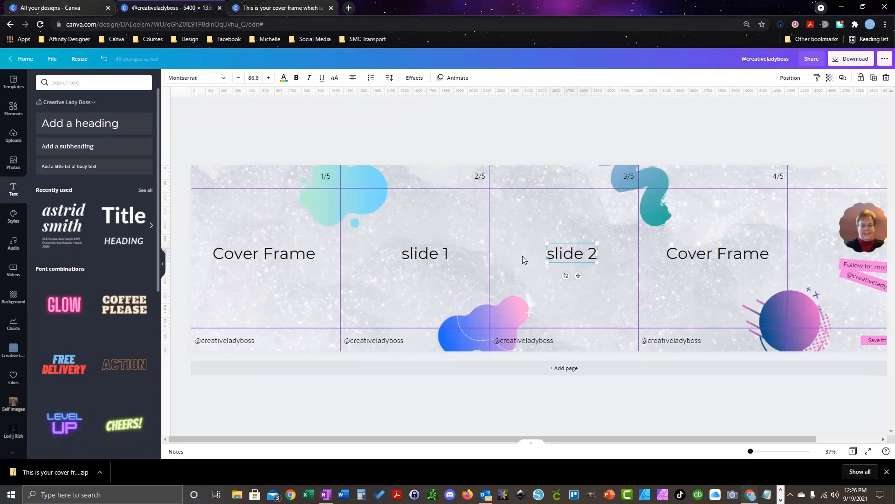
pyautogui.press('BackSpace')
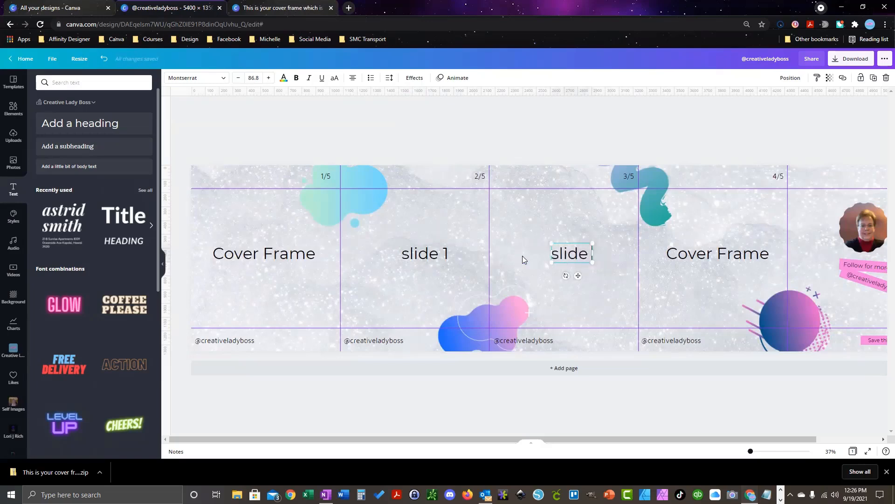
pyautogui.write('3')
pyautogui.hotkey('ctrl', 'z')
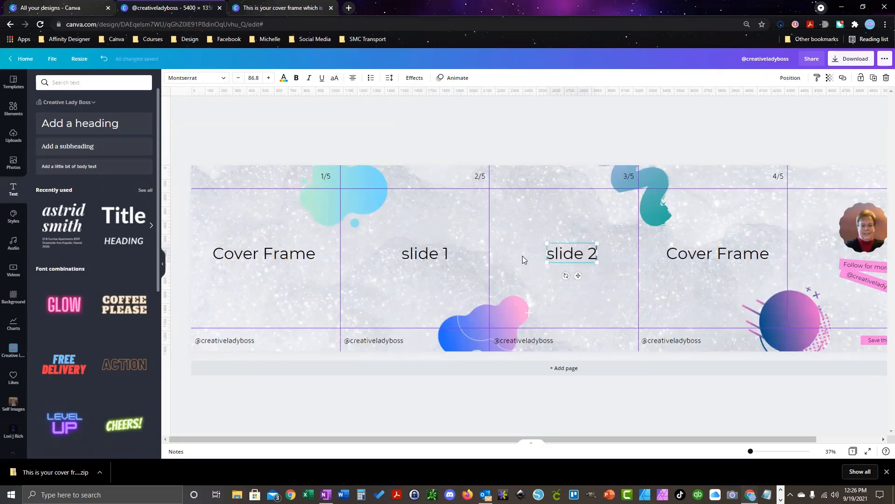
# Step: Replace the fourth panel's 'Cover Frame' heading with 'slide 3'
pyautogui.click(744, 251)
pyautogui.doubleClick(750, 254)
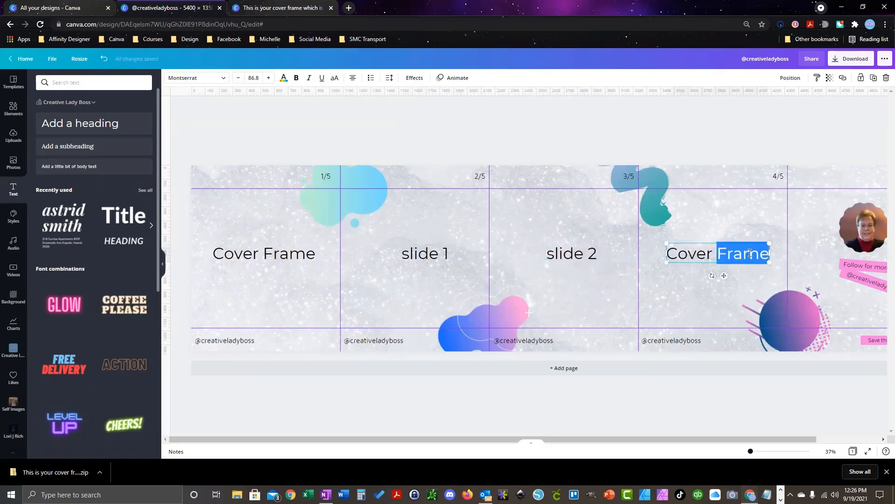
pyautogui.press('BackSpace')
pyautogui.press('BackSpace')
pyautogui.press('BackSpace')
pyautogui.press('BackSpace')
pyautogui.press('BackSpace')
pyautogui.press('BackSpace')
pyautogui.press('BackSpace')
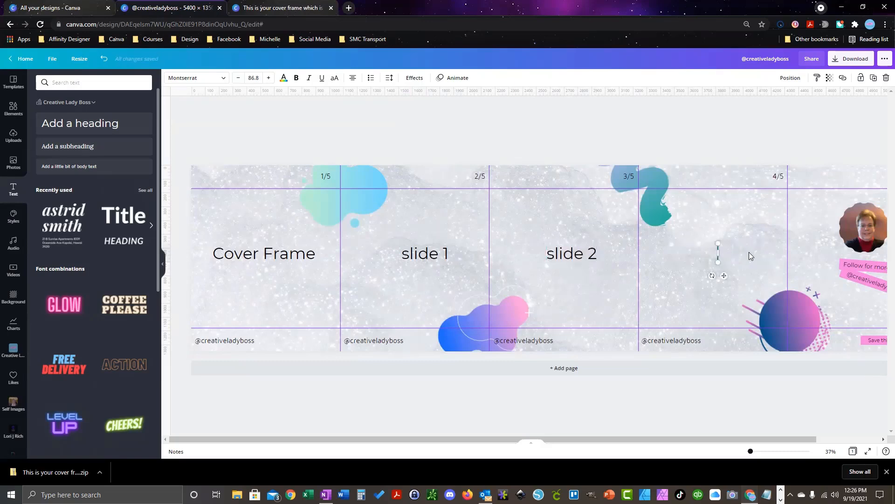
pyautogui.write('slide')
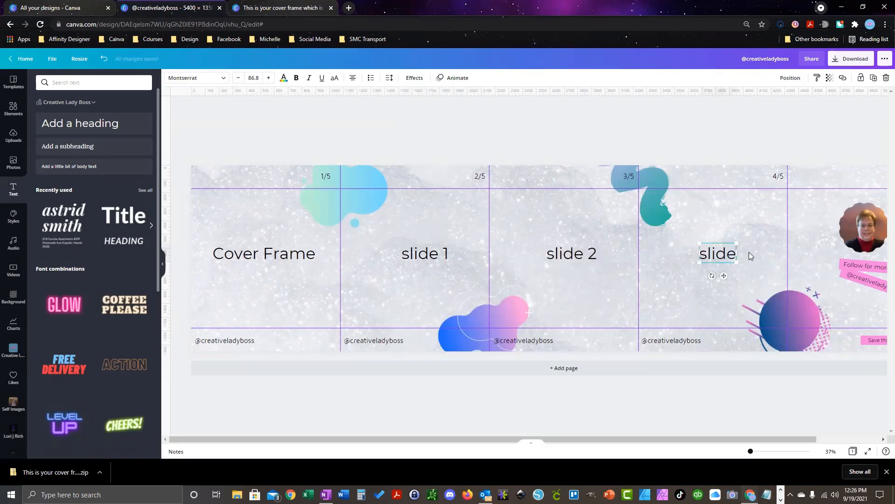
pyautogui.write(' 3')
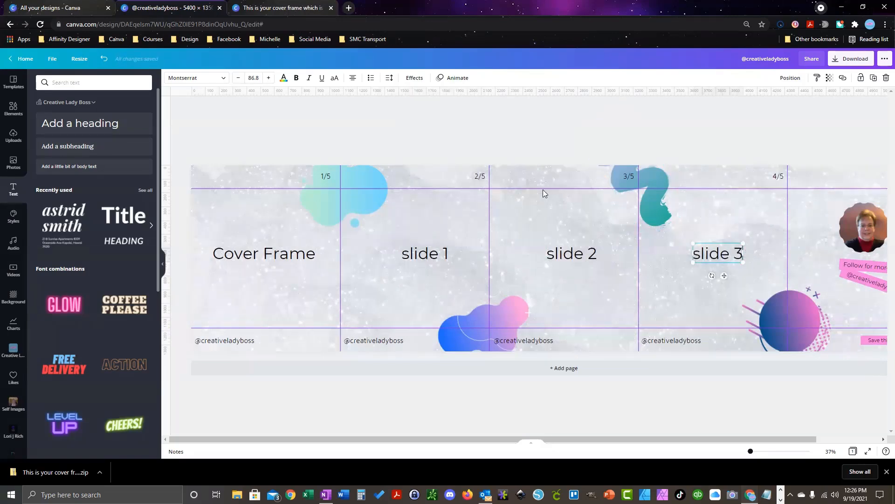
pyautogui.click(440, 136)
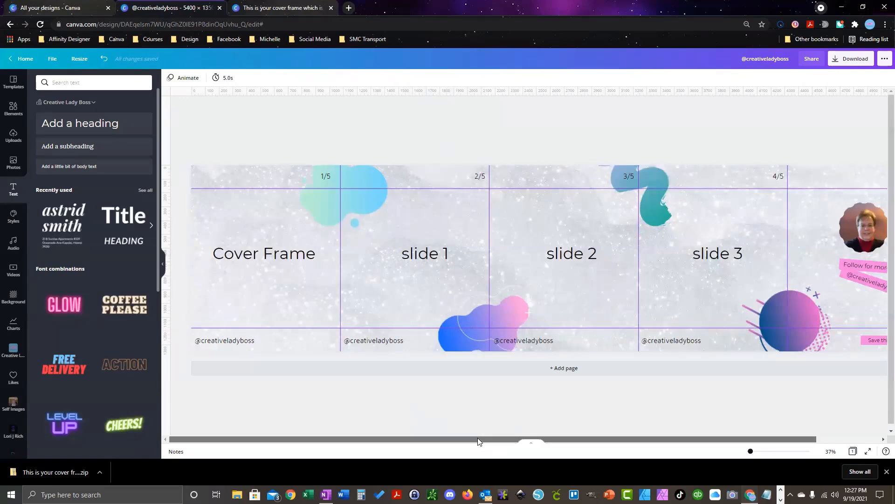
# Step: Download the carousel as a PNG file and close the 'You saved your design!' popup
pyautogui.moveTo(477, 437); pyautogui.dragTo(607, 456)
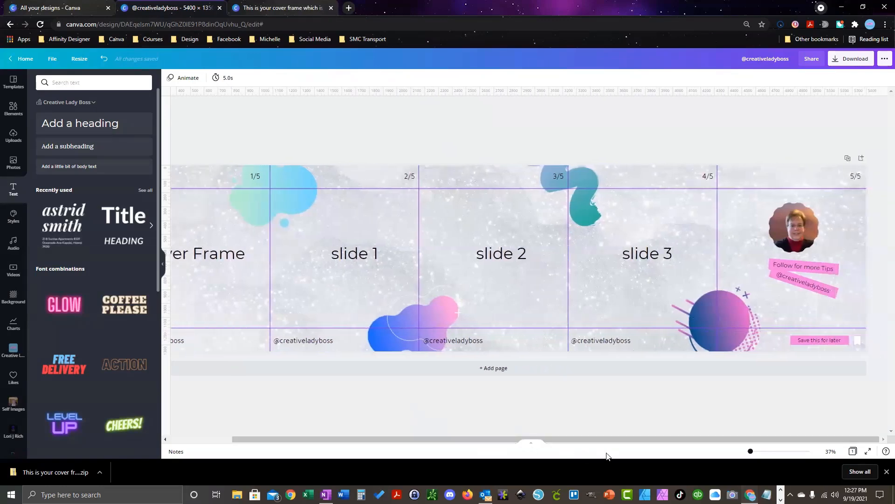
pyautogui.click(836, 64)
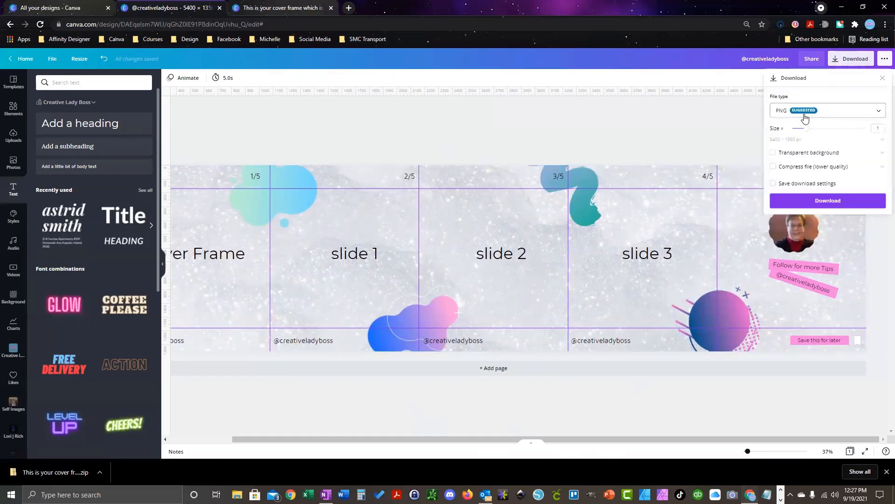
pyautogui.click(815, 201)
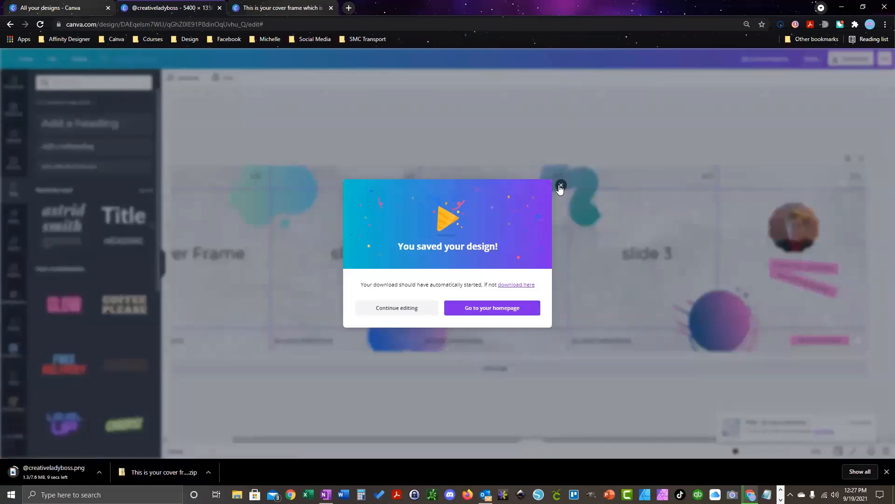
pyautogui.click(560, 187)
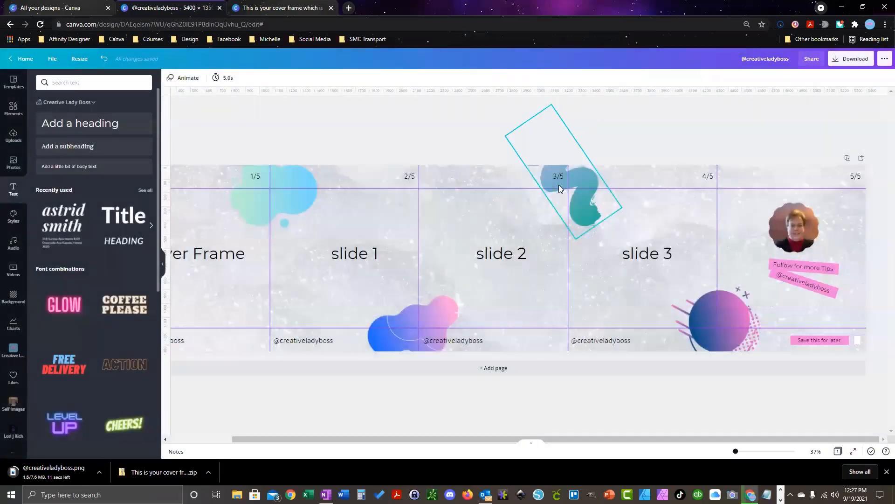
# Step: Go to pinetools.com in a new Chrome tab
pyautogui.click(349, 8)
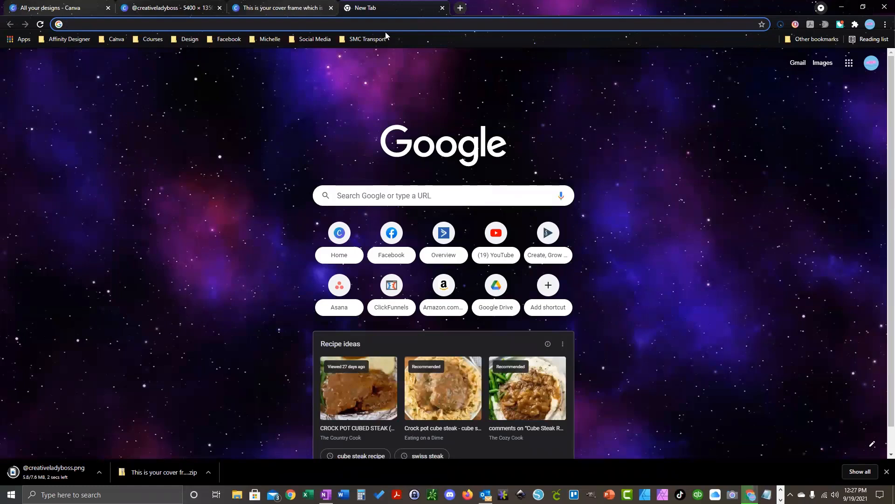
pyautogui.write('pinte')
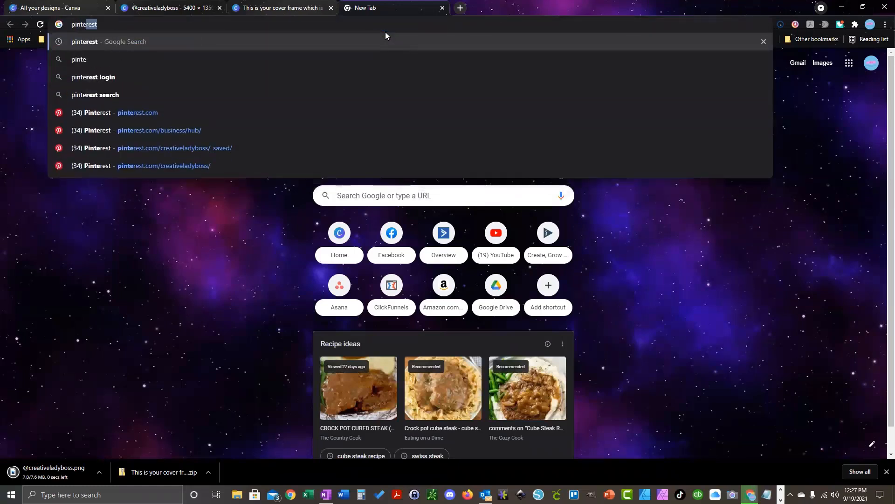
pyautogui.press('BackSpace')
pyautogui.press('BackSpace')
pyautogui.press('BackSpace')
pyautogui.write('etools.com')
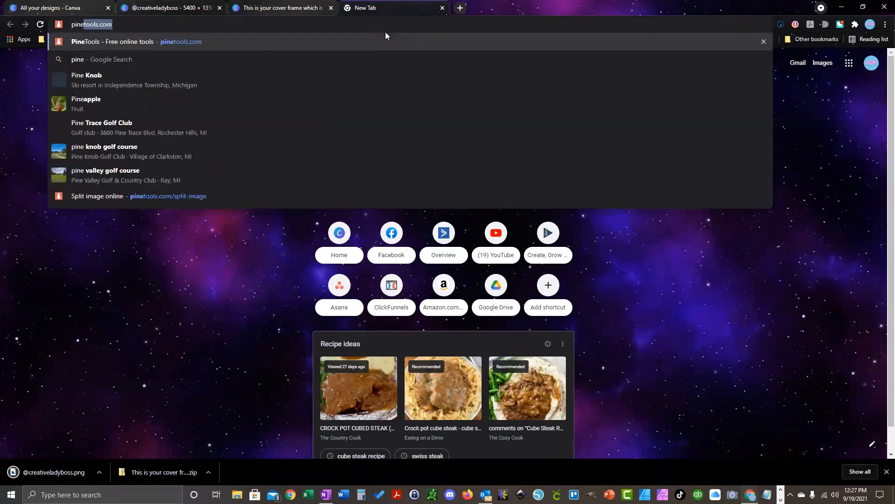
pyautogui.press('Return')
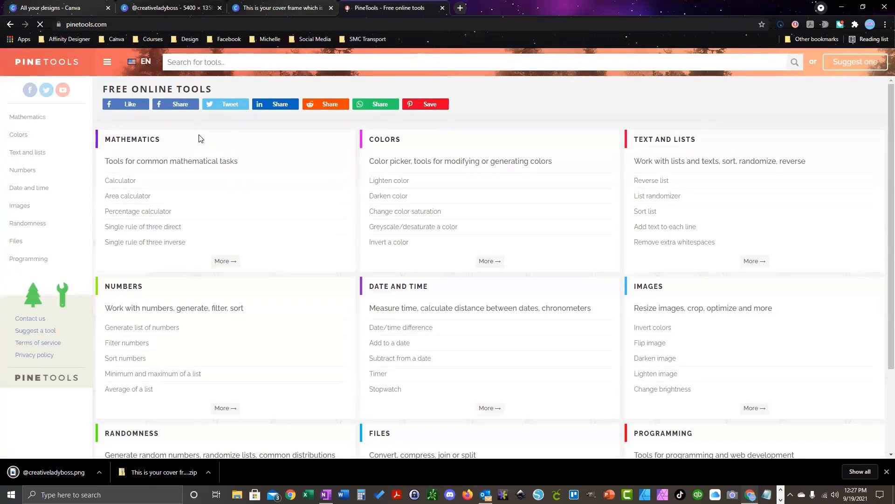
# Step: Search PineTools for 'split image' and open the Split Image tool
pyautogui.click(180, 63)
pyautogui.write('sp')
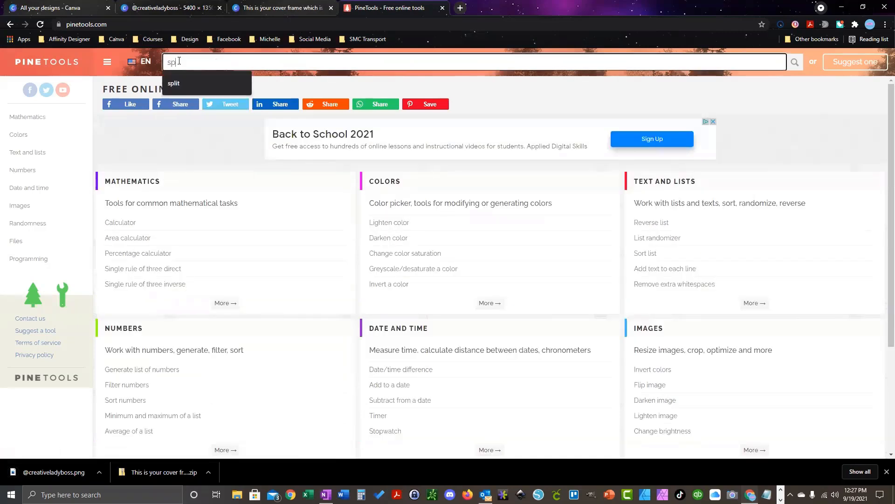
pyautogui.write('lit image')
pyautogui.press('Return')
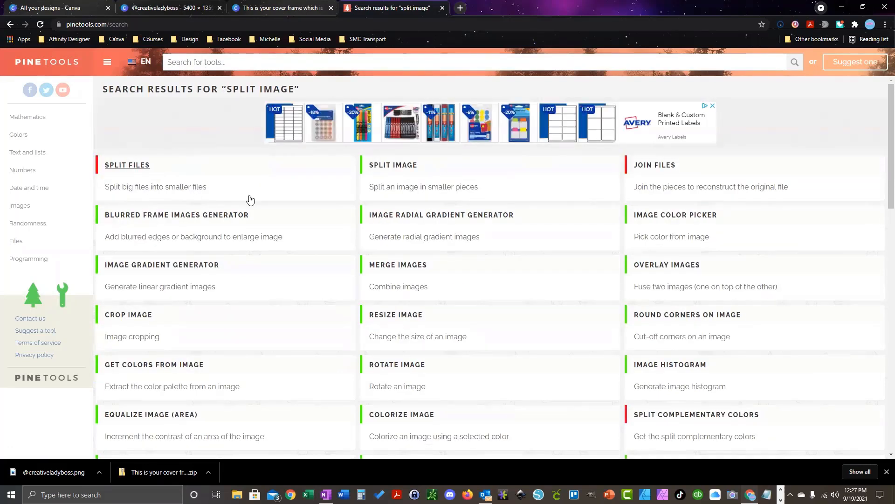
pyautogui.click(389, 191)
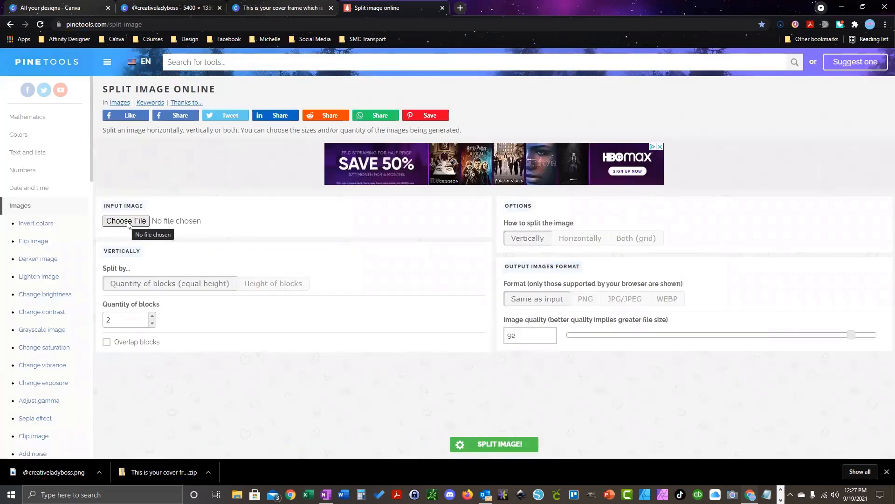
pyautogui.click(126, 221)
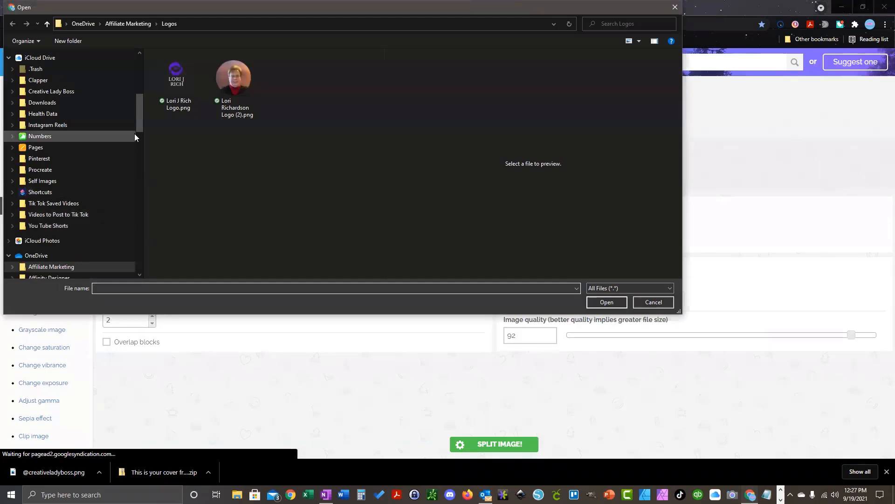
# Step: Choose the carousel PNG from the Downloads folder as the image to split
pyautogui.moveTo(139, 118); pyautogui.dragTo(141, 59)
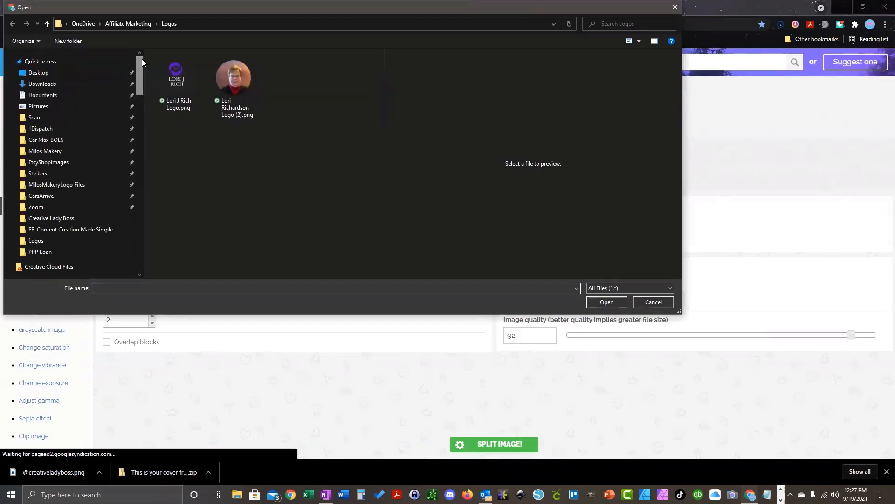
pyautogui.click(62, 88)
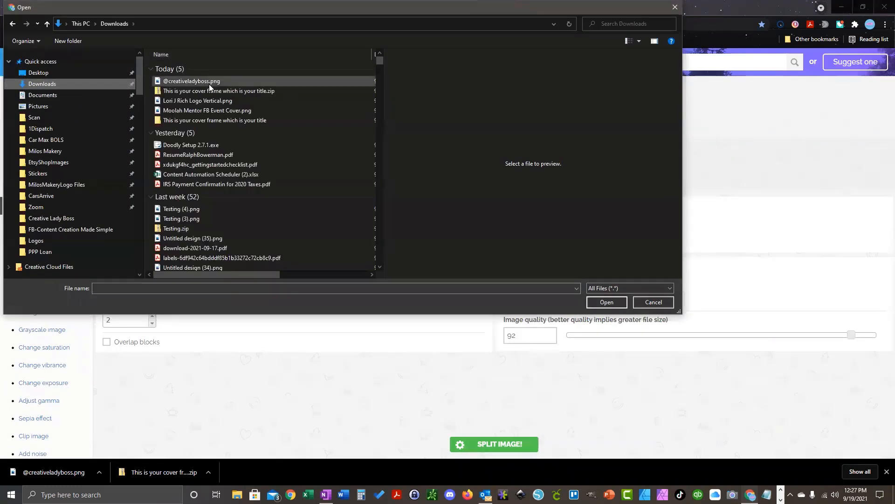
pyautogui.click(209, 83)
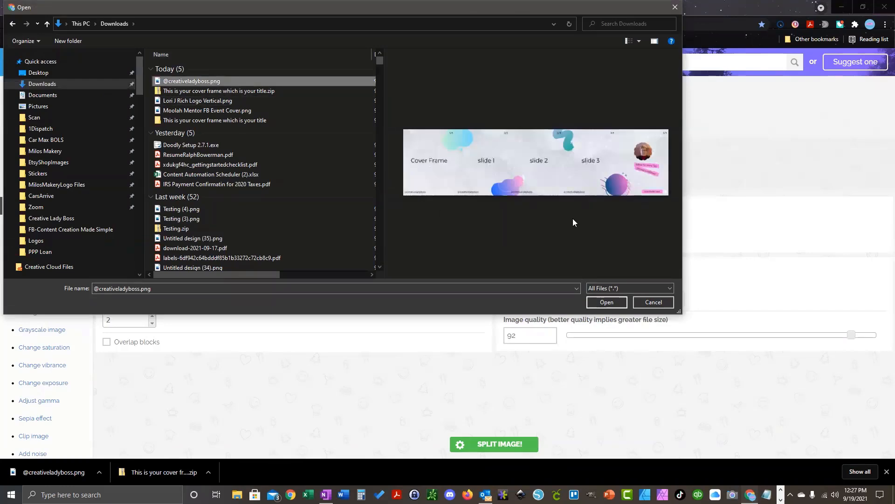
pyautogui.click(596, 304)
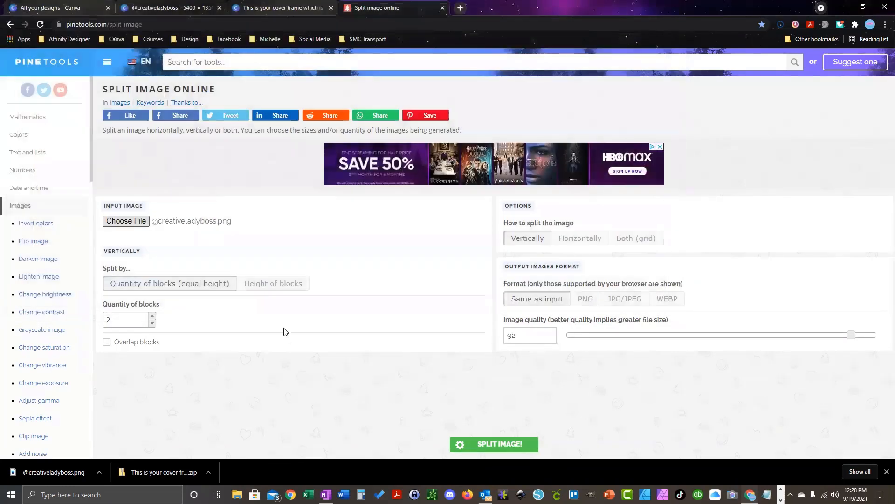
# Step: Split the image horizontally into 5 blocks with PNG output format
pyautogui.scroll(-2, 247, 245)
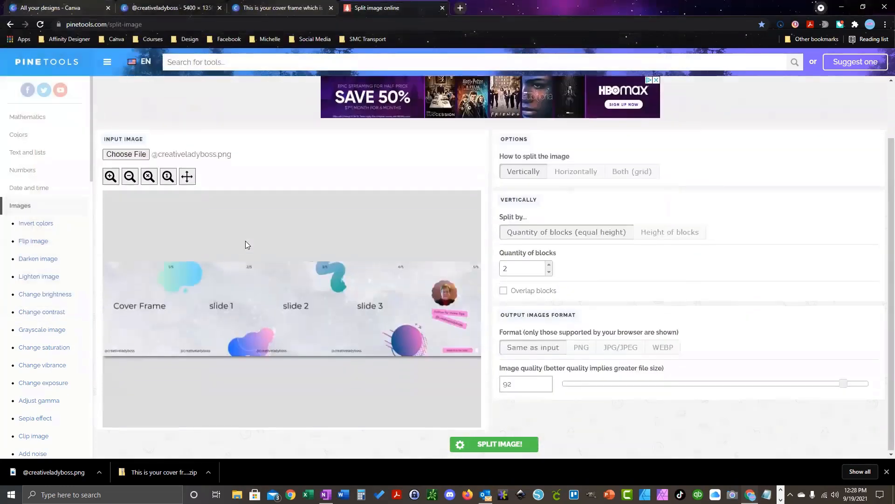
pyautogui.click(571, 175)
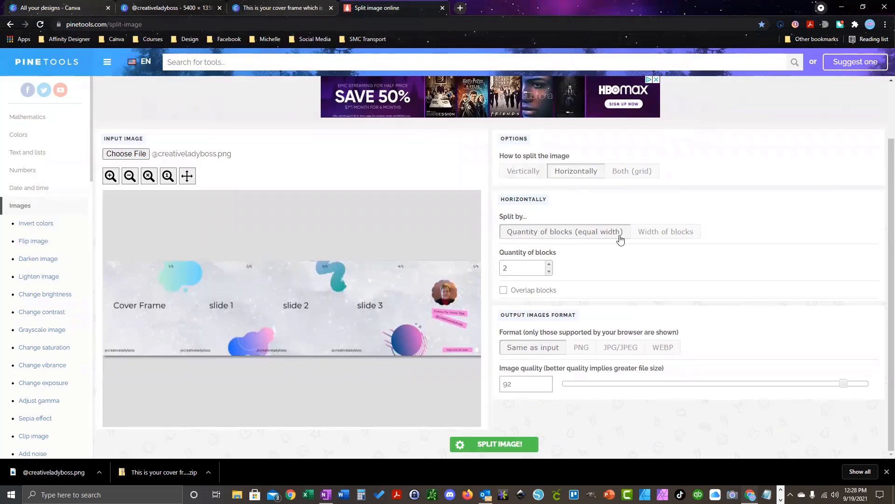
pyautogui.click(549, 265)
pyautogui.click(549, 265)
pyautogui.click(549, 265)
pyautogui.click(579, 351)
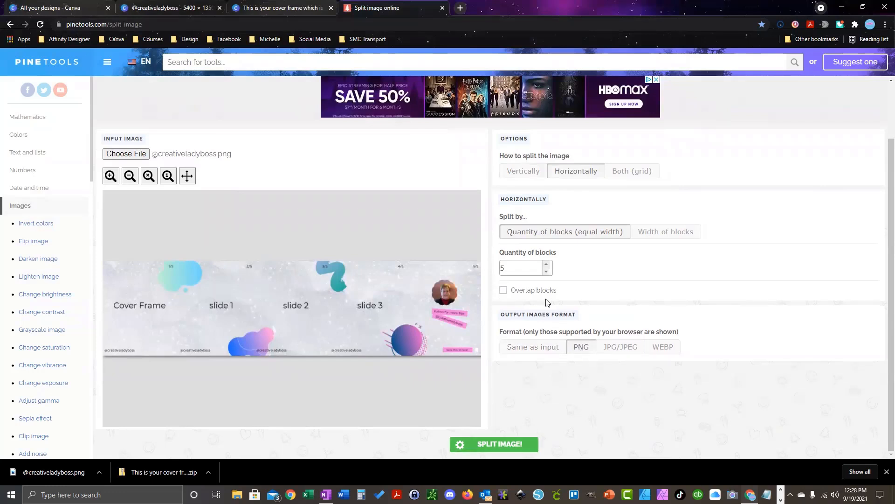
pyautogui.click(500, 447)
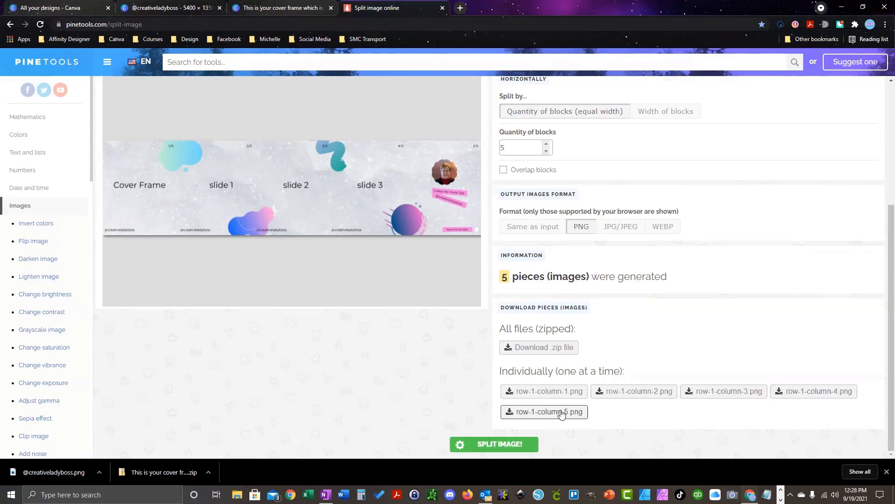
# Step: Download all five pieces as a zip and open it from Chrome's download bar
pyautogui.click(527, 349)
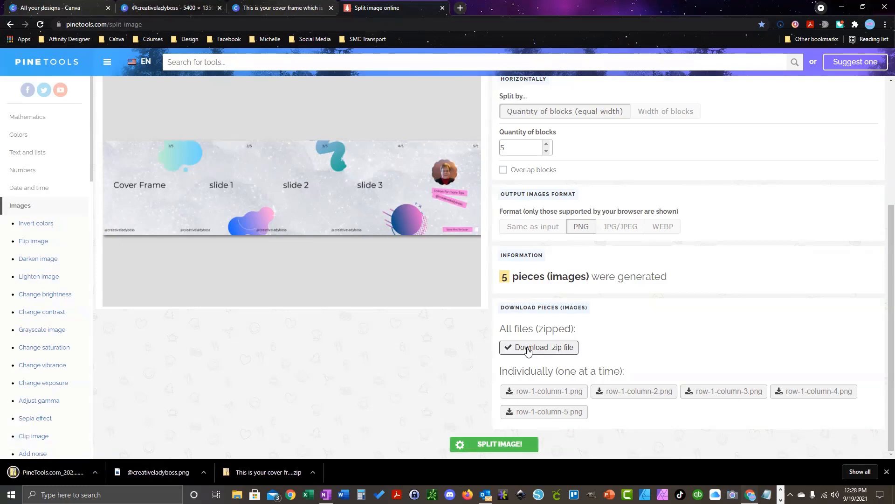
pyautogui.click(99, 472)
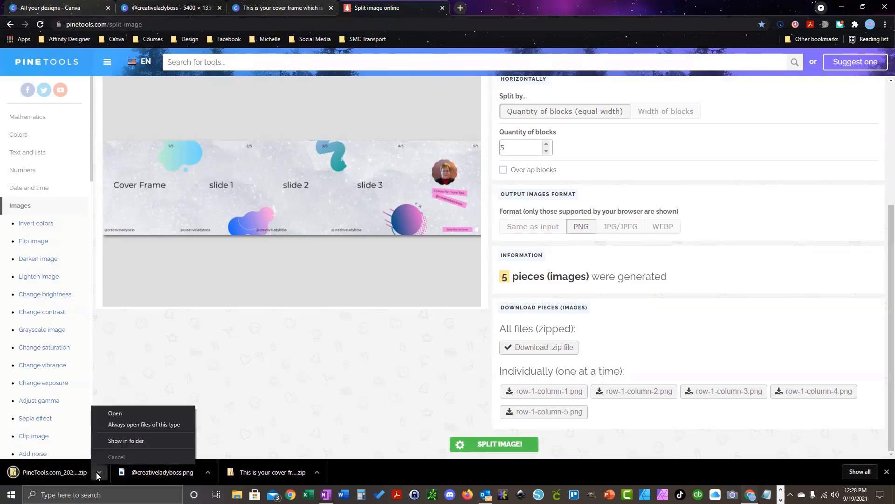
pyautogui.click(132, 413)
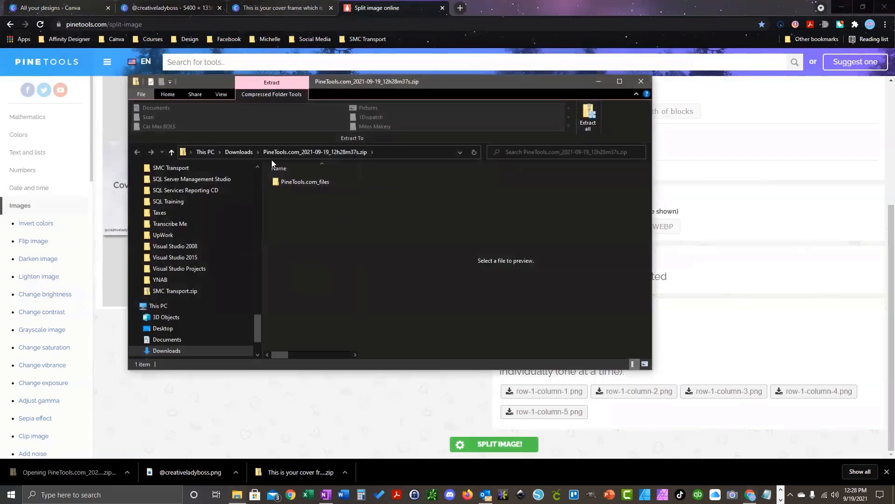
# Step: Browse the zip's PineTools.com_files folder, then go back to Downloads
pyautogui.doubleClick(298, 182)
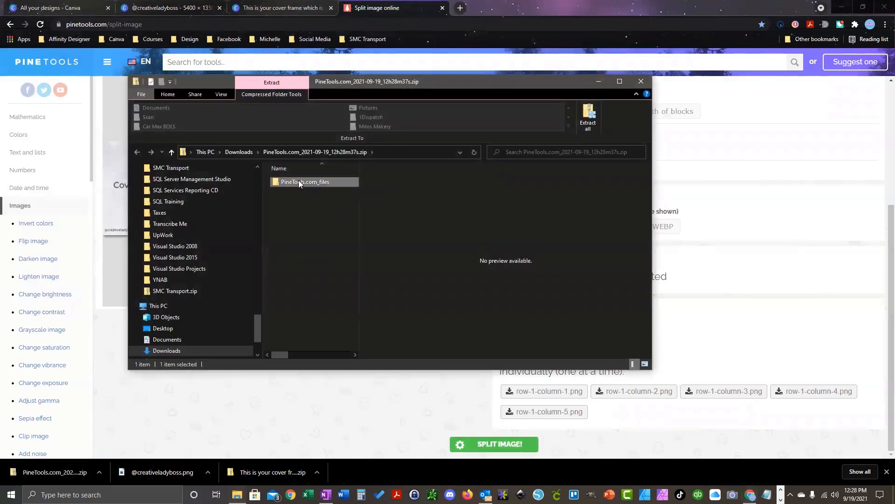
pyautogui.click(307, 182)
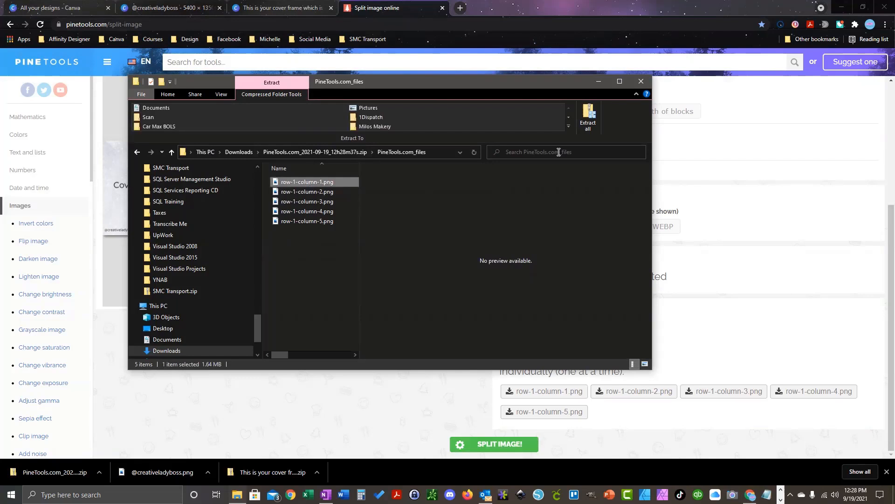
pyautogui.click(295, 152)
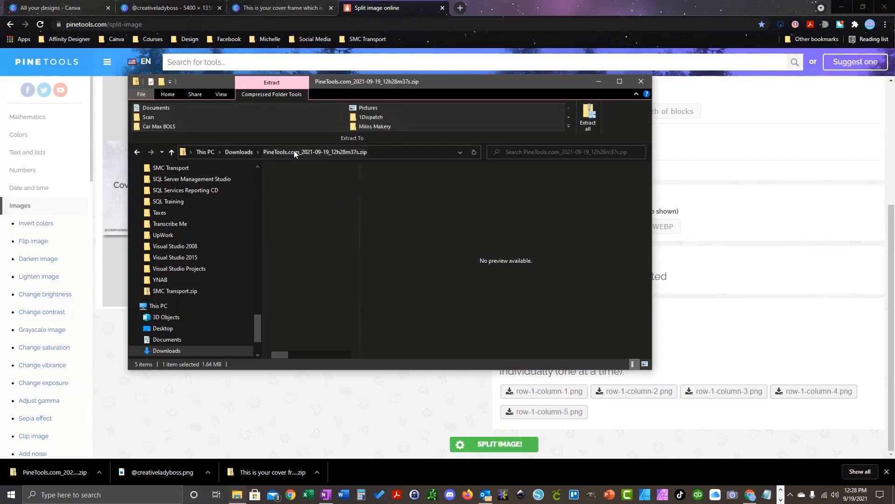
pyautogui.click(239, 152)
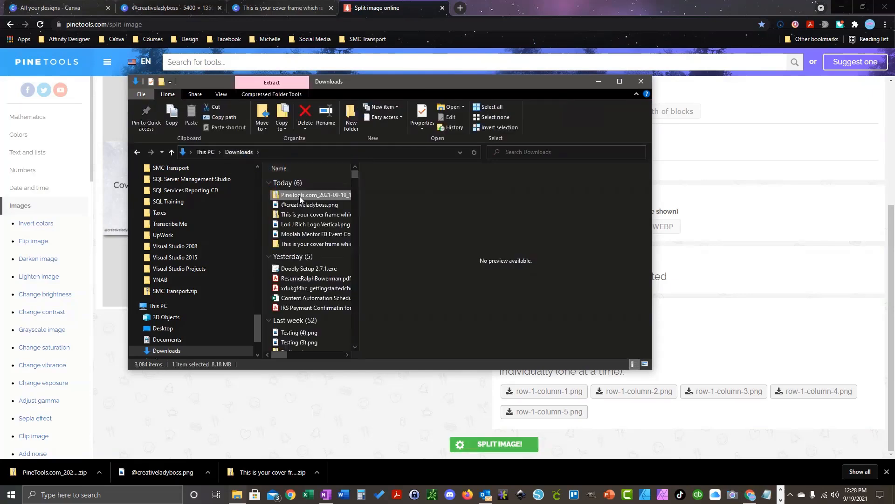
# Step: Extract the PineTools zip to its suggested folder and open PineTools.com_files inside it
pyautogui.rightClick(299, 195)
pyautogui.click(325, 237)
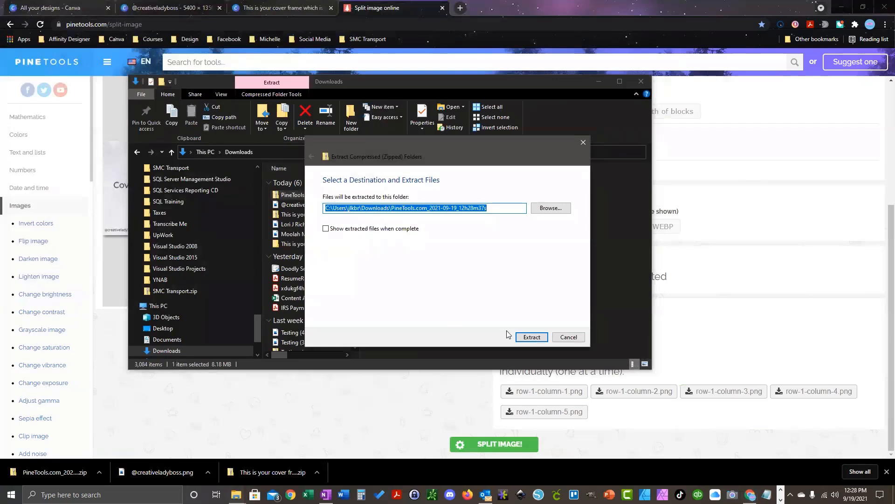
pyautogui.click(522, 336)
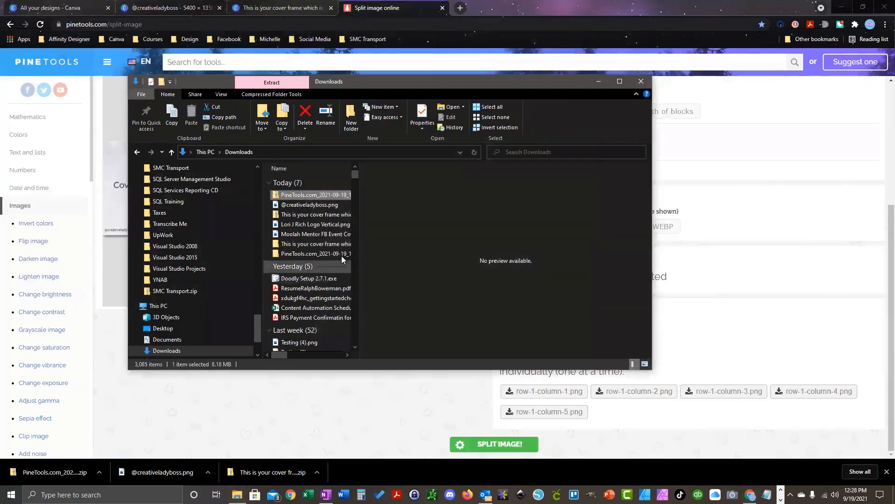
pyautogui.click(311, 254)
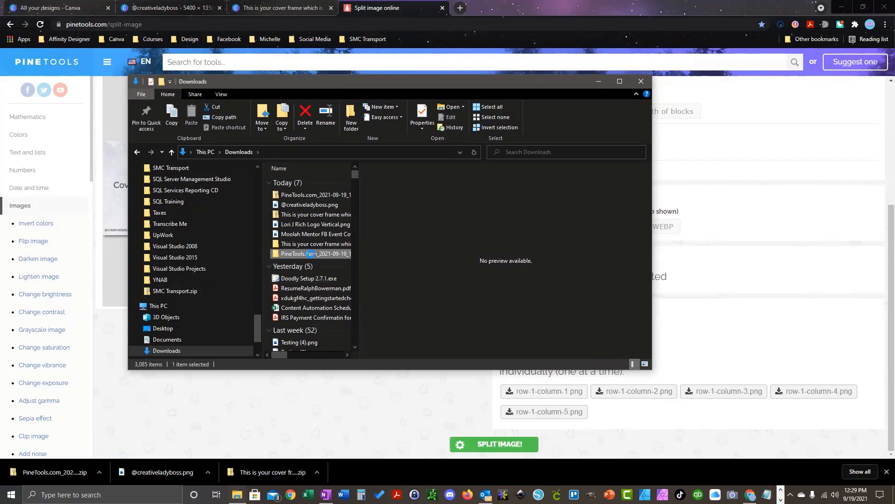
pyautogui.doubleClick(310, 253)
pyautogui.click(303, 182)
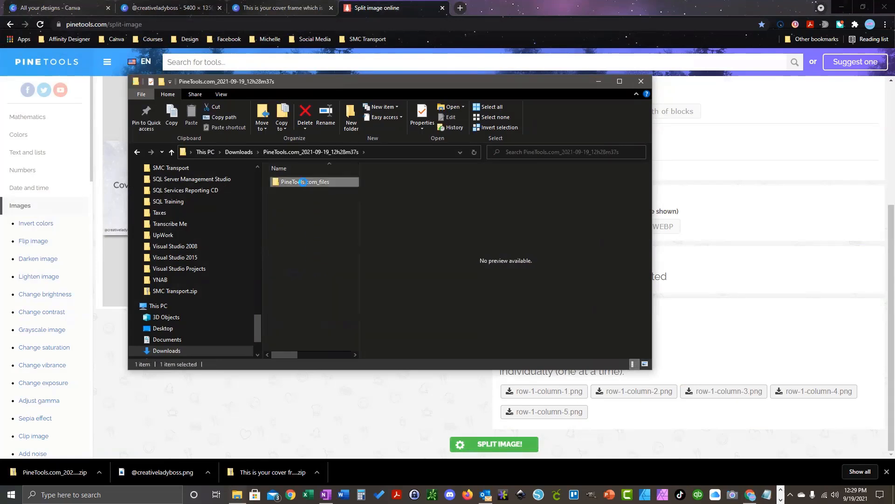
pyautogui.doubleClick(302, 182)
# Step: Preview row-1-column-1 through row-1-column-5.png in the preview pane
pyautogui.click(301, 190)
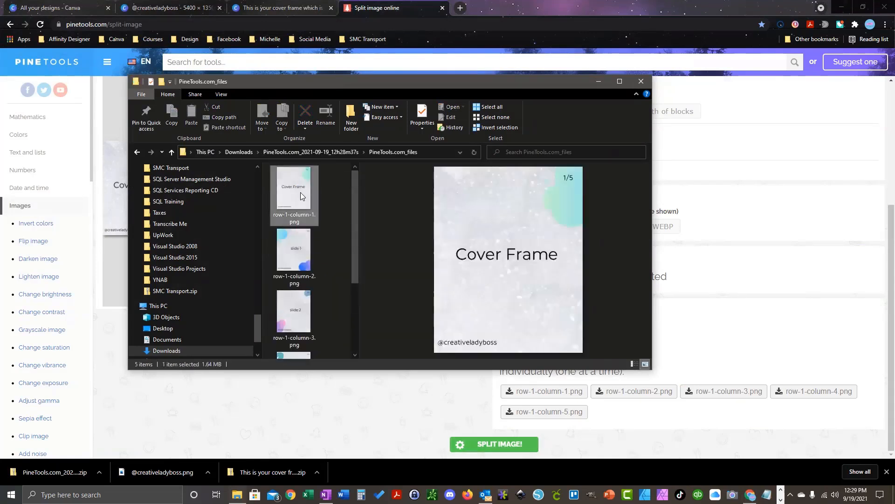
pyautogui.click(297, 247)
pyautogui.click(295, 318)
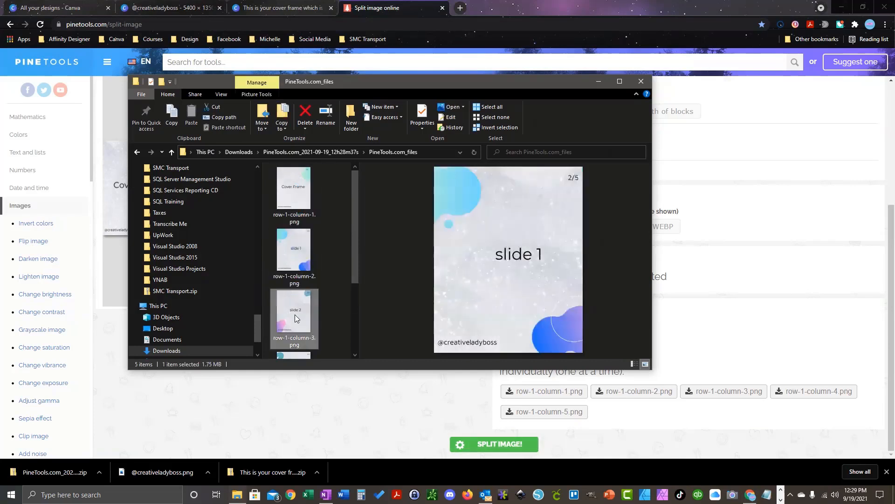
pyautogui.scroll(-2, 296, 322)
pyautogui.click(296, 334)
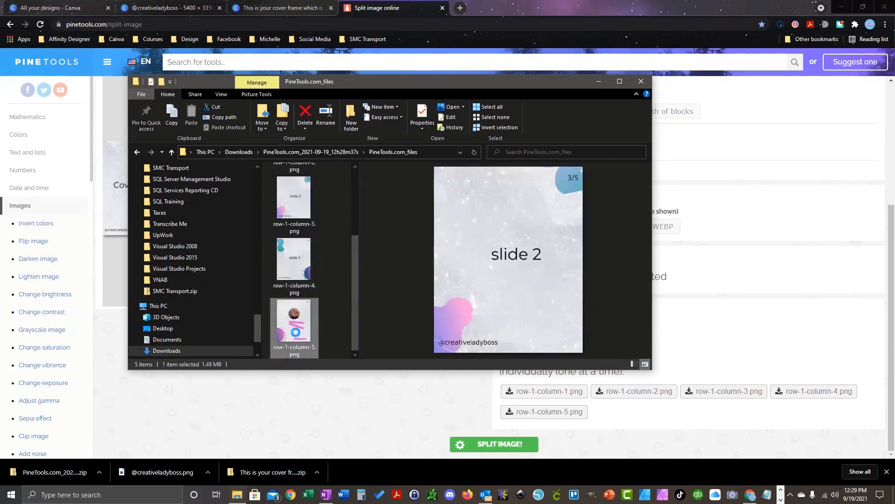
pyautogui.click(298, 275)
pyautogui.click(304, 200)
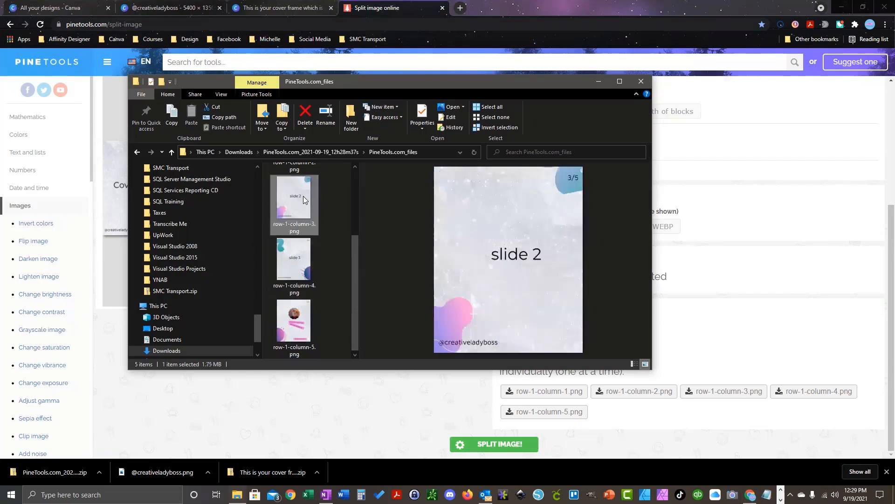
# Step: Recheck the Cover Frame, slide 1, slide 2 and final slide images, then close File Explorer
pyautogui.scroll(3, 300, 254)
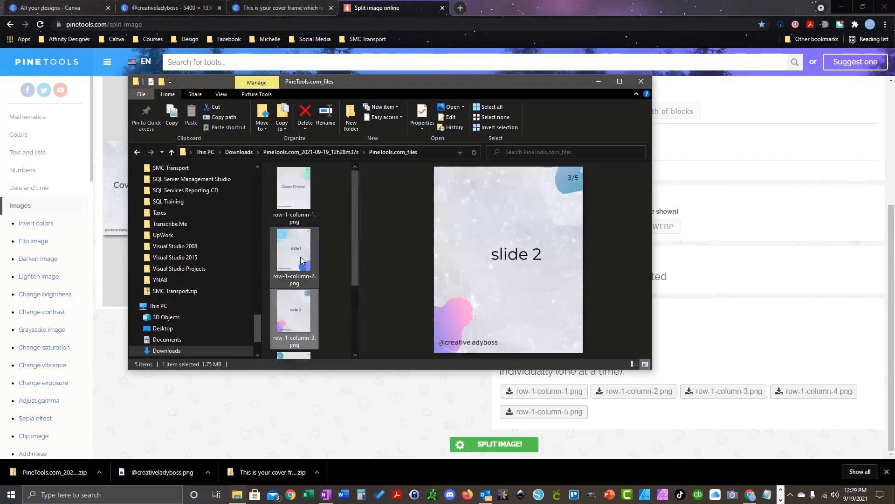
pyautogui.click(290, 192)
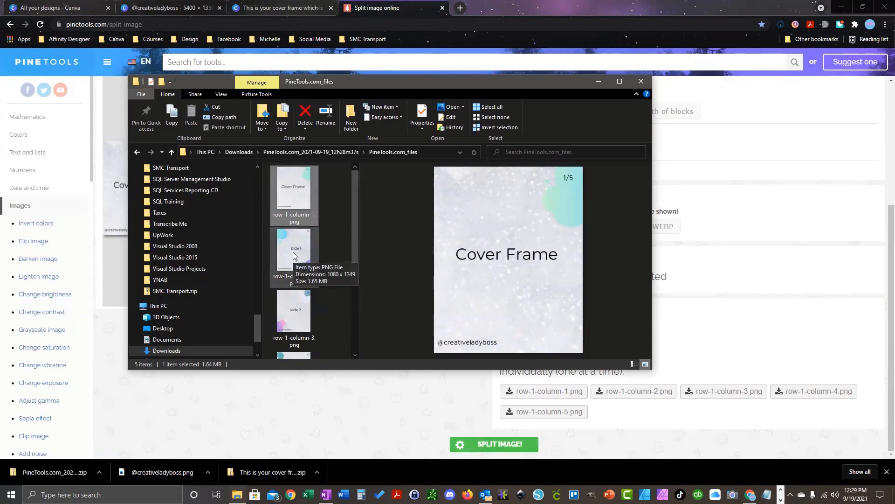
pyautogui.click(294, 255)
pyautogui.click(299, 186)
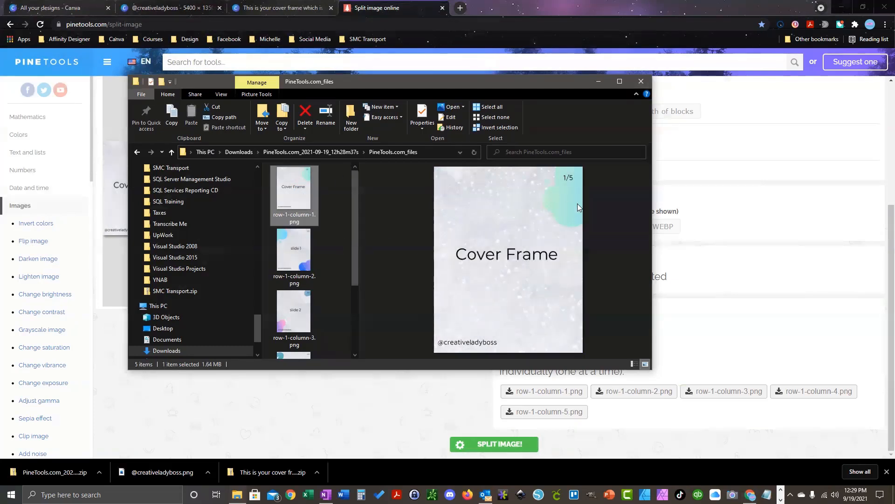
pyautogui.click(284, 248)
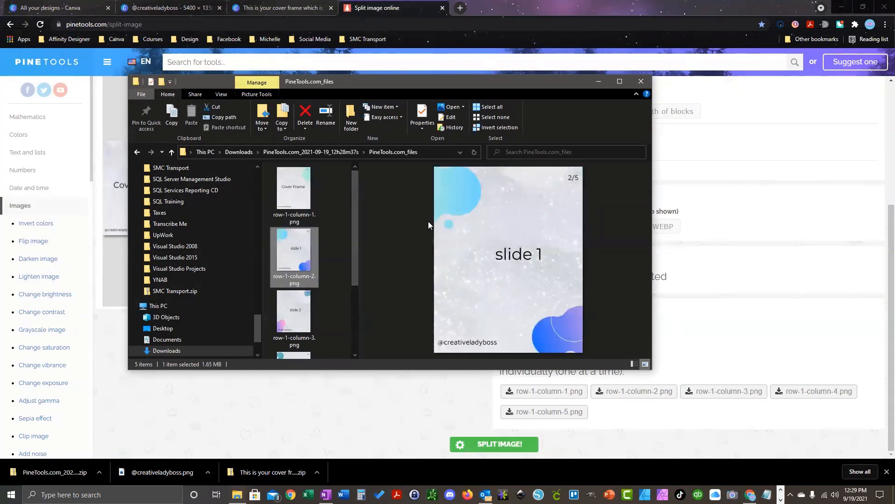
pyautogui.click(297, 310)
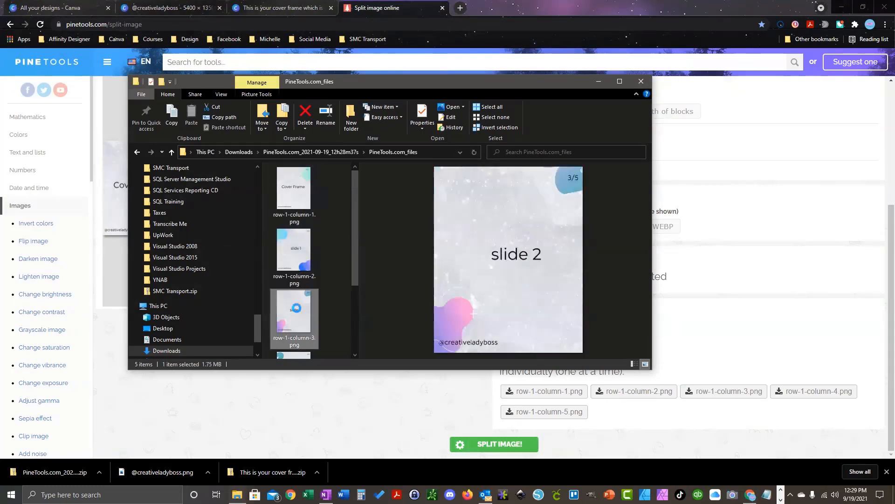
pyautogui.scroll(-3, 297, 311)
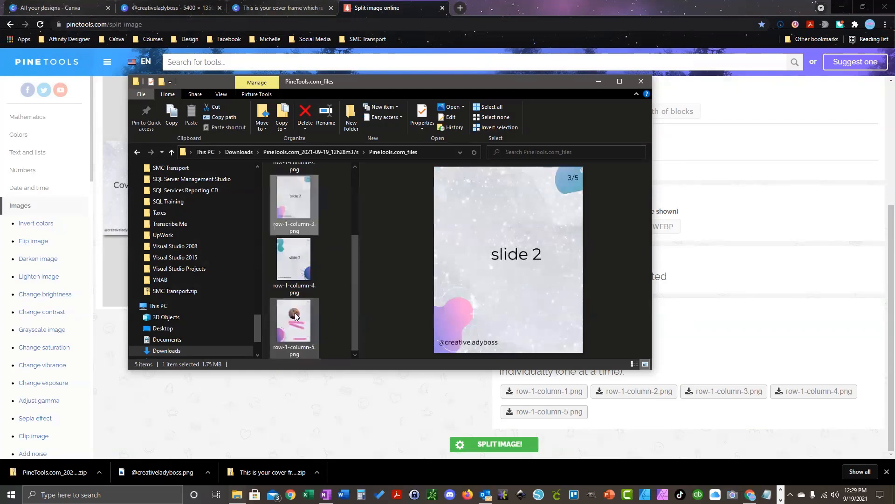
pyautogui.click(297, 313)
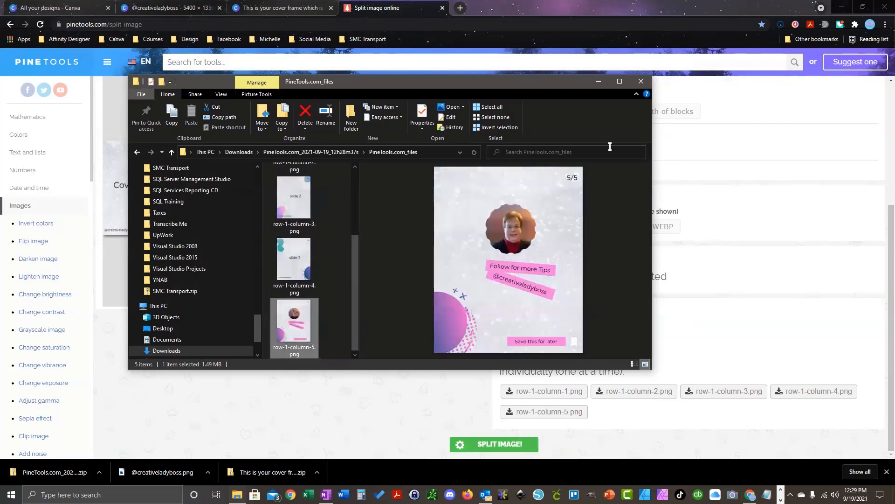
pyautogui.click(641, 84)
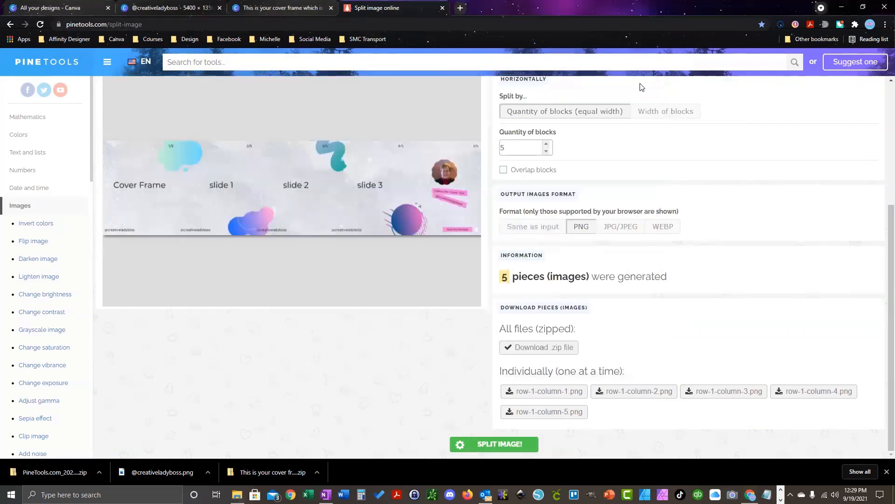
# Step: Switch back to the Canva tab, scroll to the Cover Frame and clear the selection
pyautogui.click(177, 3)
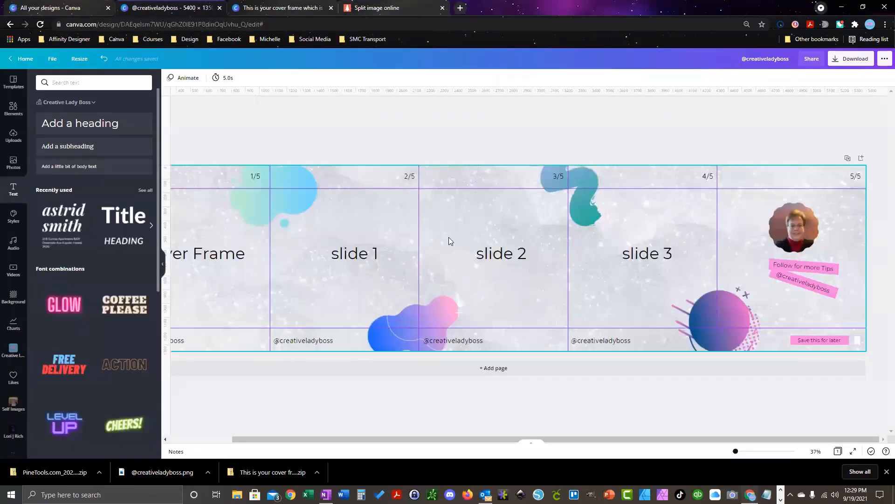
pyautogui.moveTo(585, 438); pyautogui.dragTo(448, 441)
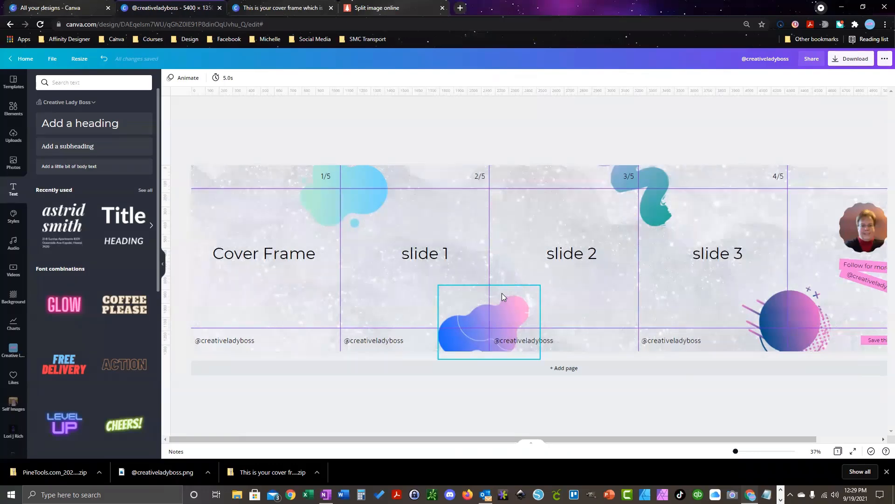
pyautogui.click(520, 286)
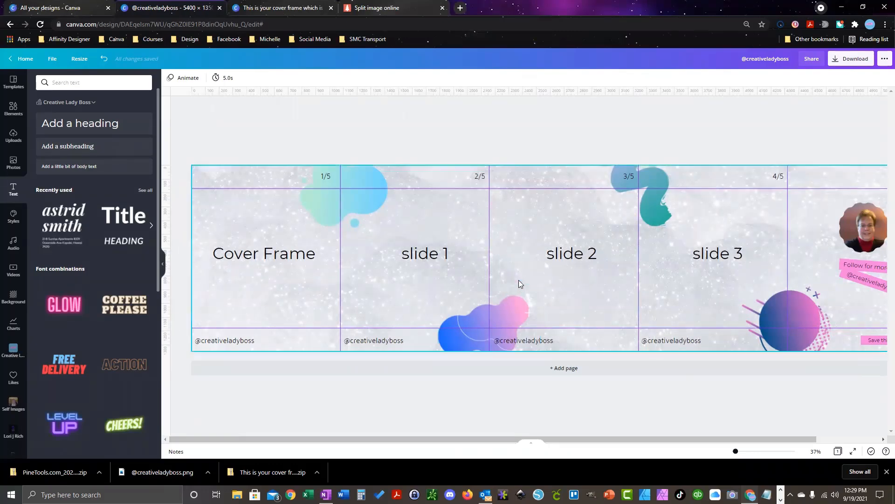
pyautogui.click(363, 158)
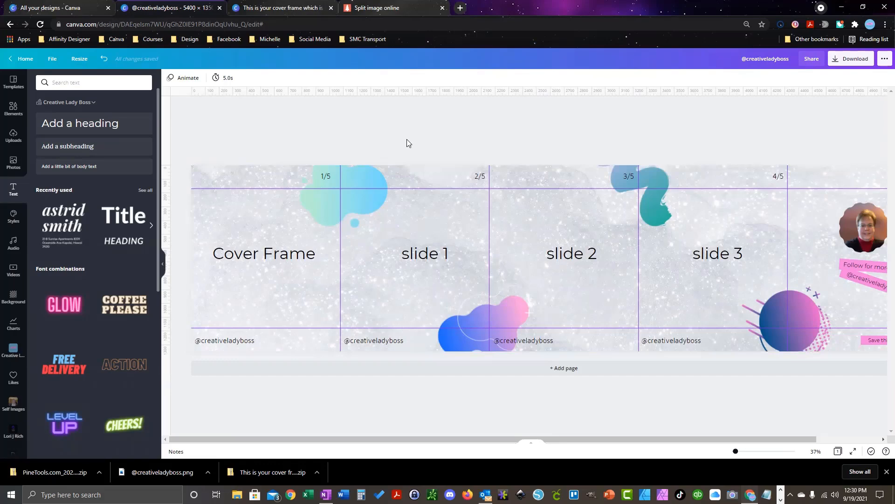